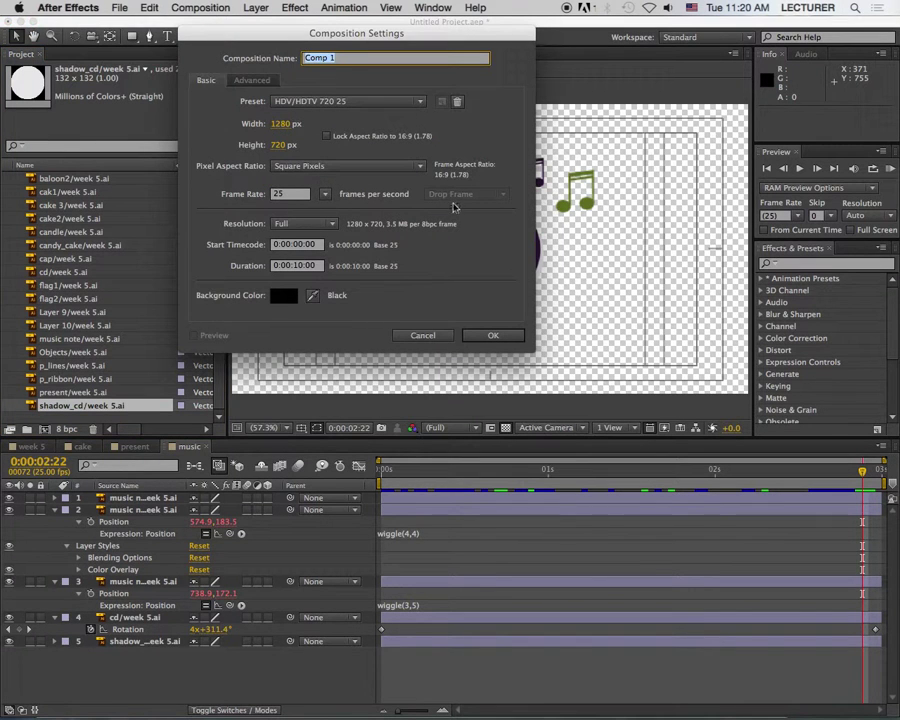
Step: Name the new composition final and create it with the existing 1280 x 720, 25 fps settings
{"action": "type", "text": "f"}
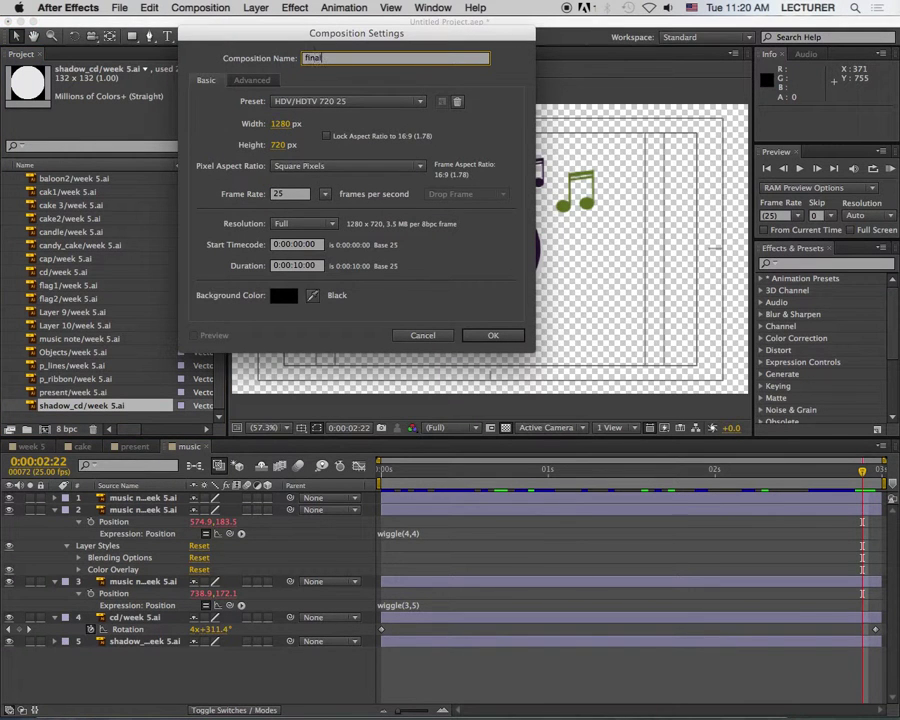
{"action": "type", "text": "inal"}
{"action": "key", "text": "Return"}
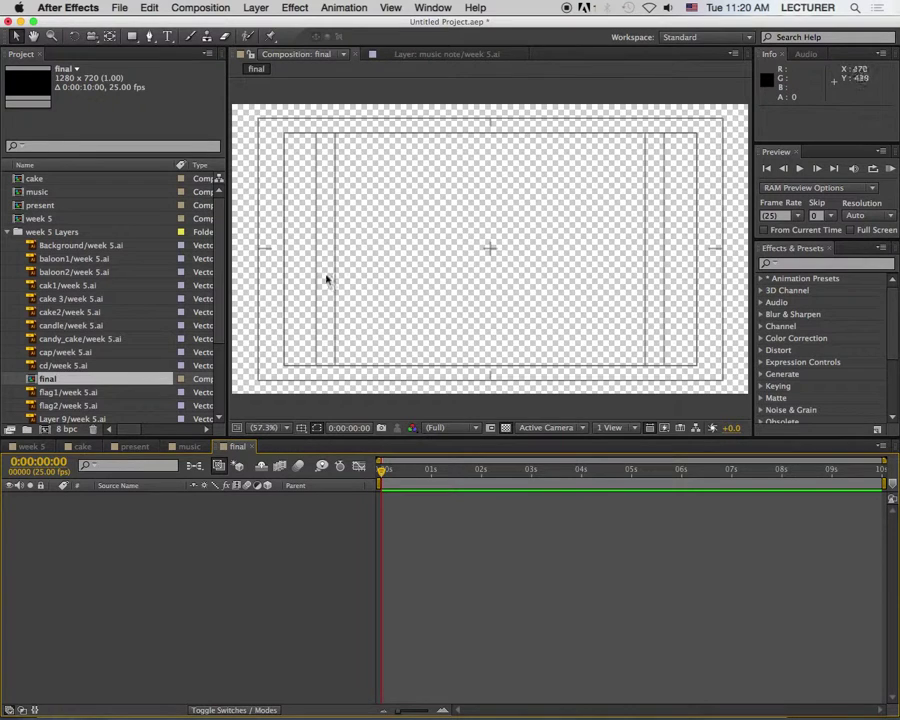
Step: Add the present, music and cake compositions to the final timeline, stacked in that order from the top
{"action": "left_click", "coordinate": [57, 180]}
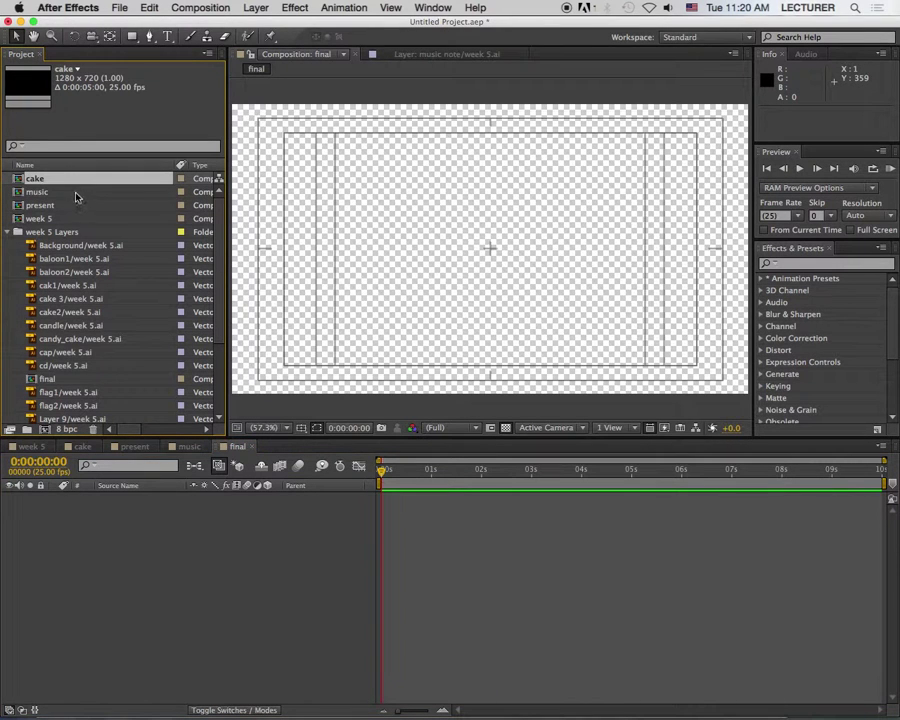
{"action": "left_click", "coordinate": [74, 192]}
{"action": "left_click", "coordinate": [81, 206]}
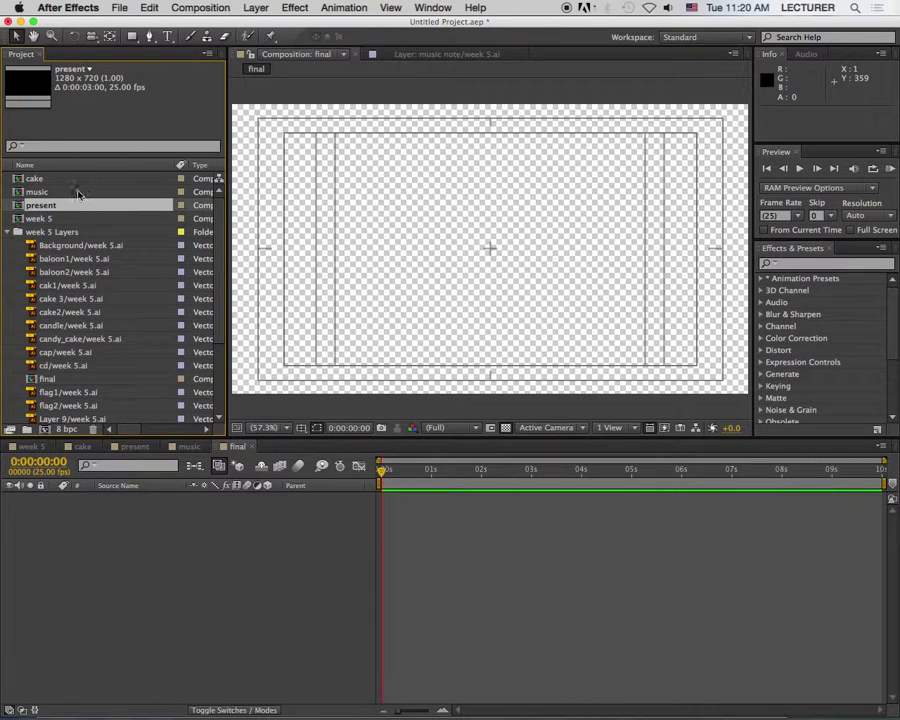
{"action": "left_click_drag", "start_coordinate": [123, 206], "coordinate": [159, 536]}
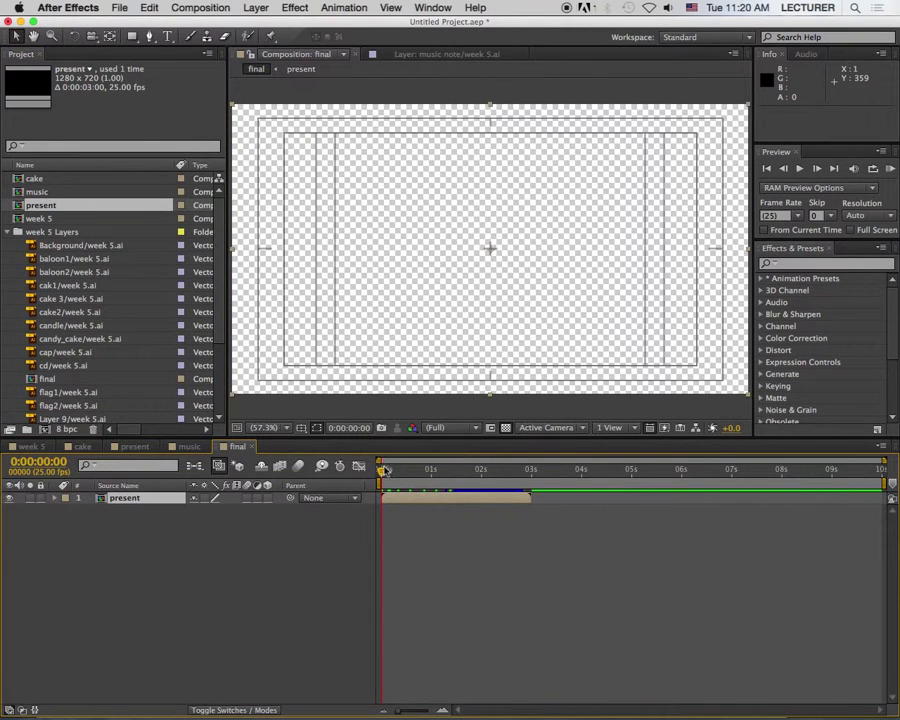
{"action": "left_click_drag", "start_coordinate": [385, 470], "coordinate": [457, 457]}
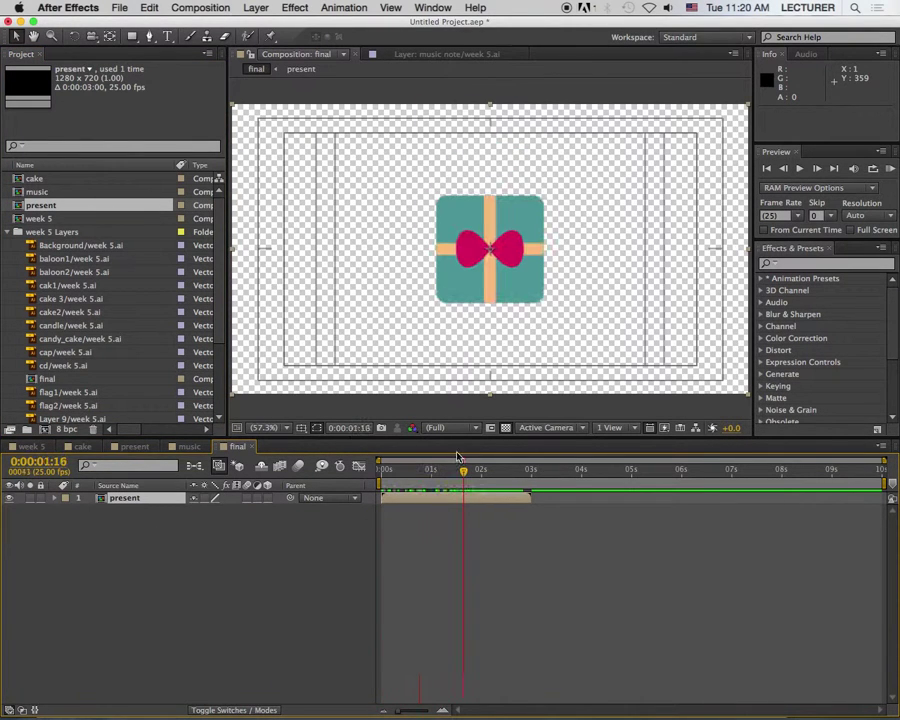
{"action": "left_click", "coordinate": [90, 192]}
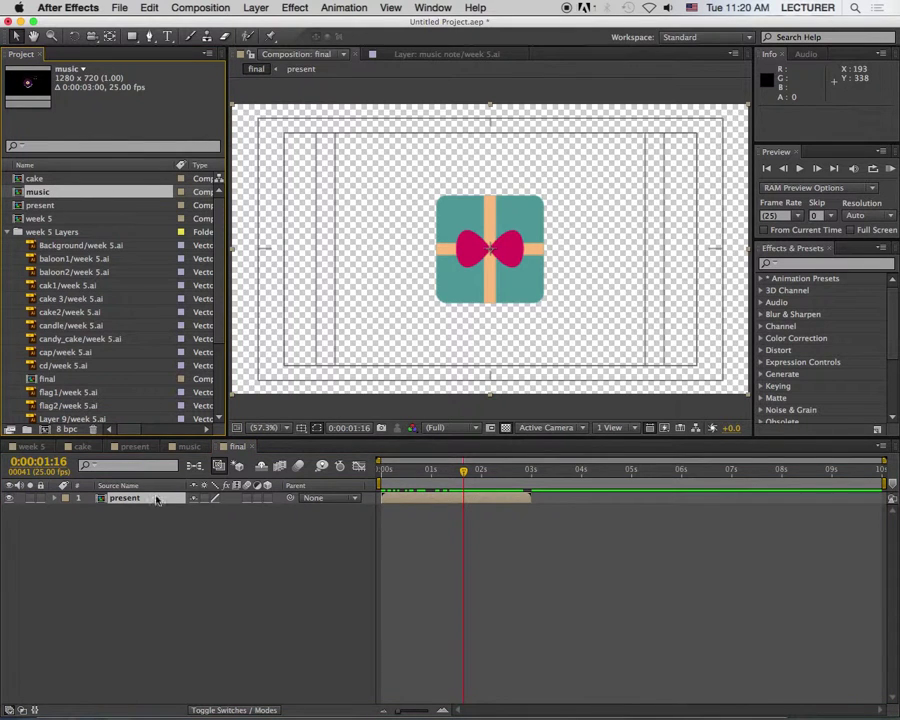
{"action": "left_click_drag", "start_coordinate": [123, 197], "coordinate": [147, 508]}
{"action": "left_click", "coordinate": [100, 178]}
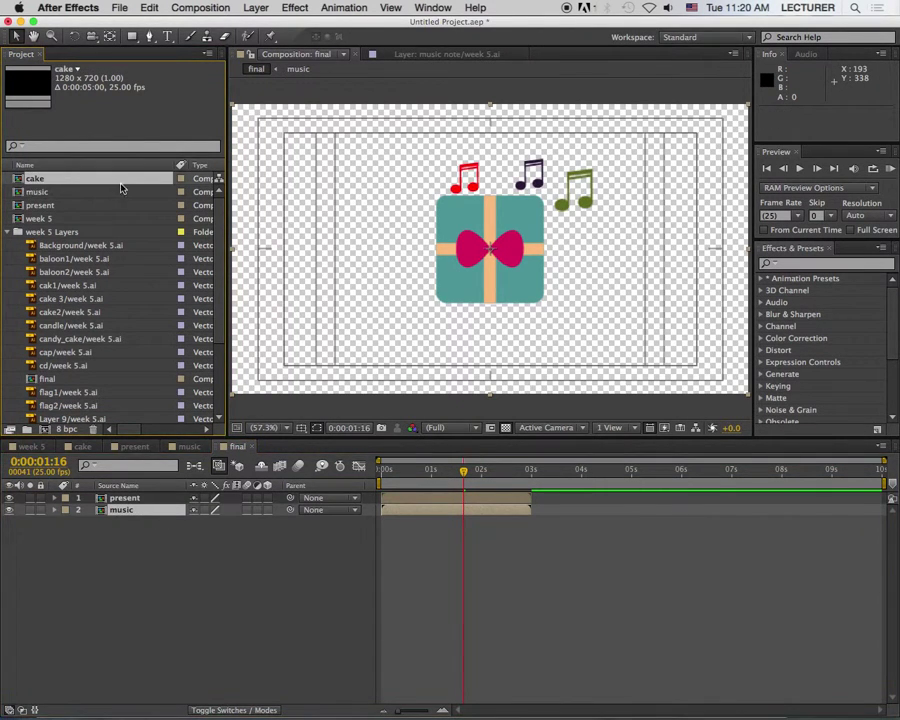
{"action": "left_click_drag", "start_coordinate": [120, 187], "coordinate": [424, 517]}
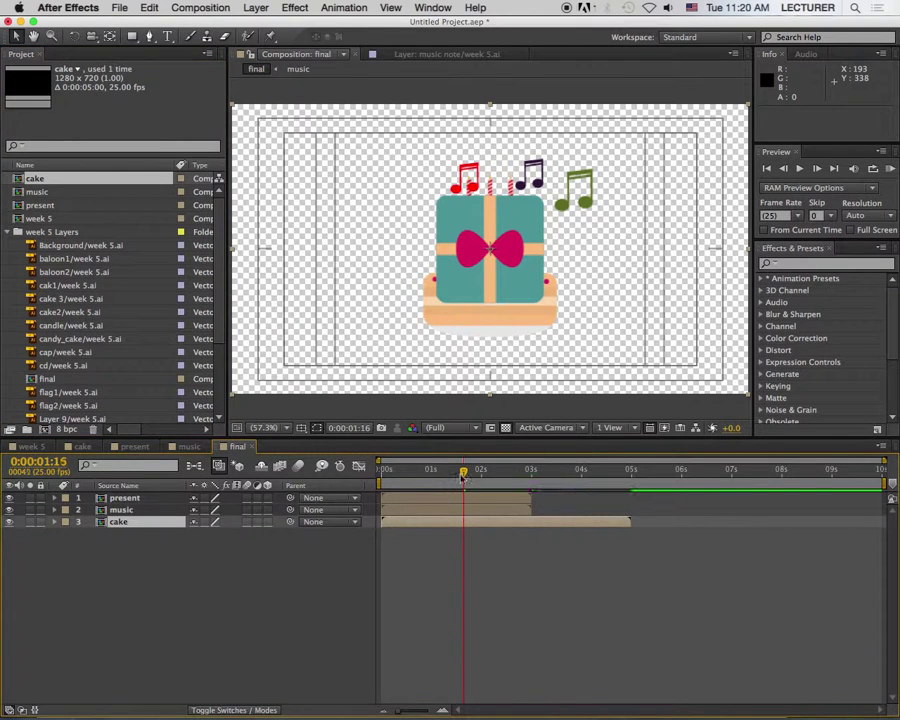
Step: Stagger the layers in time so that music starts at 0:00:01:17 and cake starts at 0:00:03:21
{"action": "left_click_drag", "start_coordinate": [463, 478], "coordinate": [391, 481]}
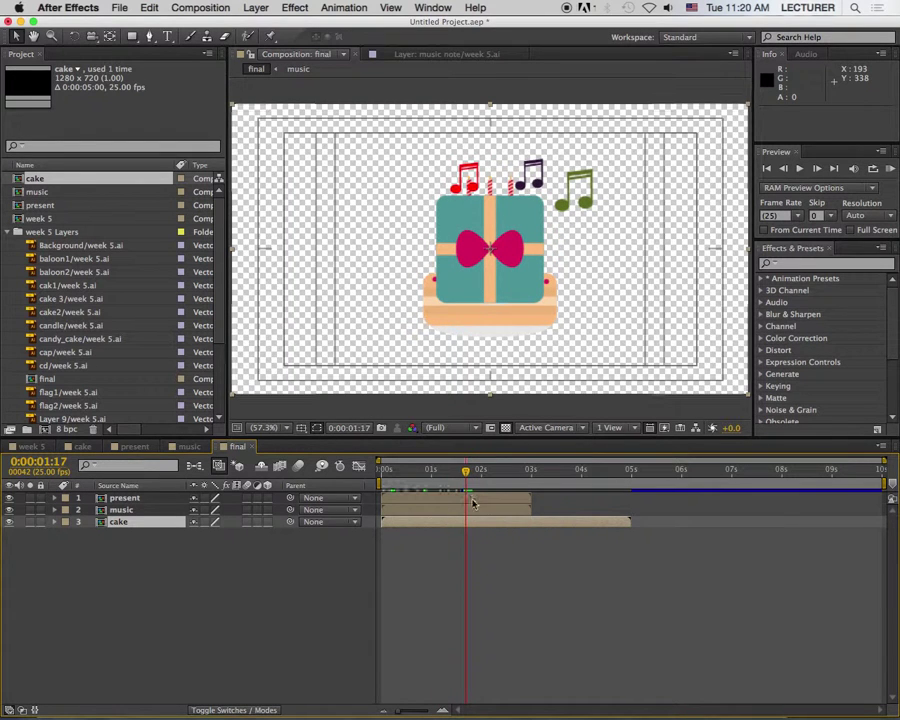
{"action": "left_click_drag", "start_coordinate": [458, 508], "coordinate": [539, 511]}
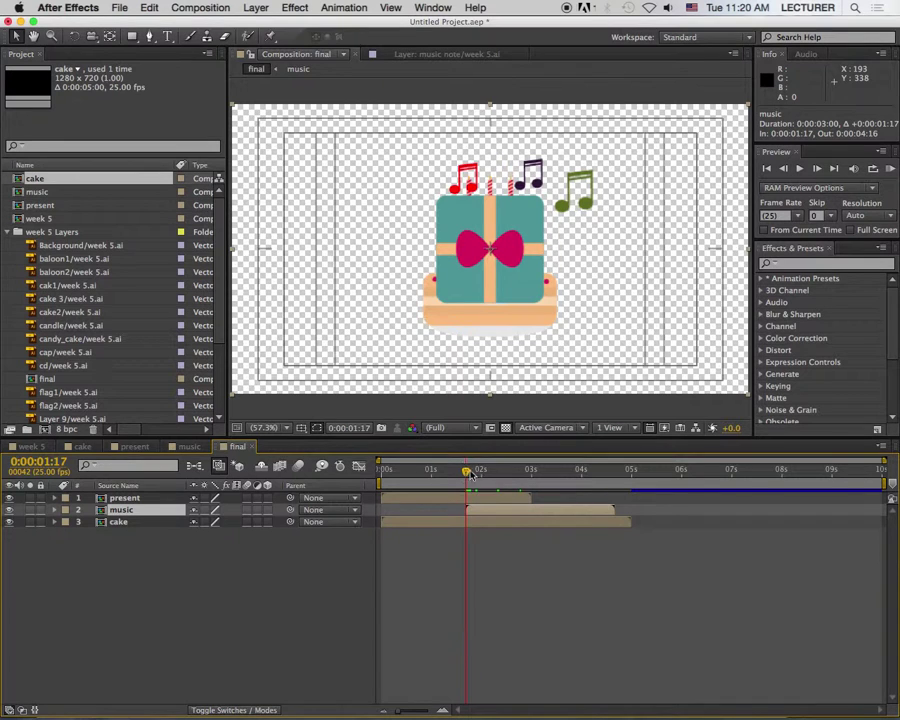
{"action": "left_click_drag", "start_coordinate": [471, 474], "coordinate": [575, 481]}
{"action": "left_click_drag", "start_coordinate": [448, 523], "coordinate": [641, 590]}
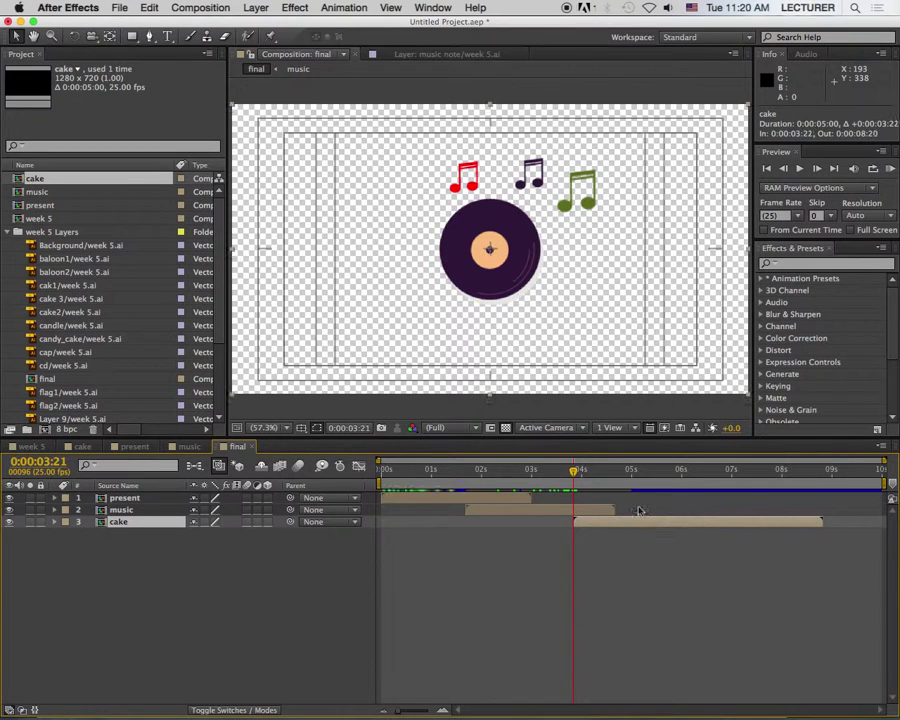
{"action": "mouse_move", "coordinate": [570, 472]}
{"action": "left_mouse_down"}
{"action": "mouse_move", "coordinate": [474, 472]}
{"action": "mouse_move", "coordinate": [494, 484]}
{"action": "mouse_move", "coordinate": [585, 482]}
{"action": "mouse_move", "coordinate": [572, 482]}
{"action": "left_mouse_up"}
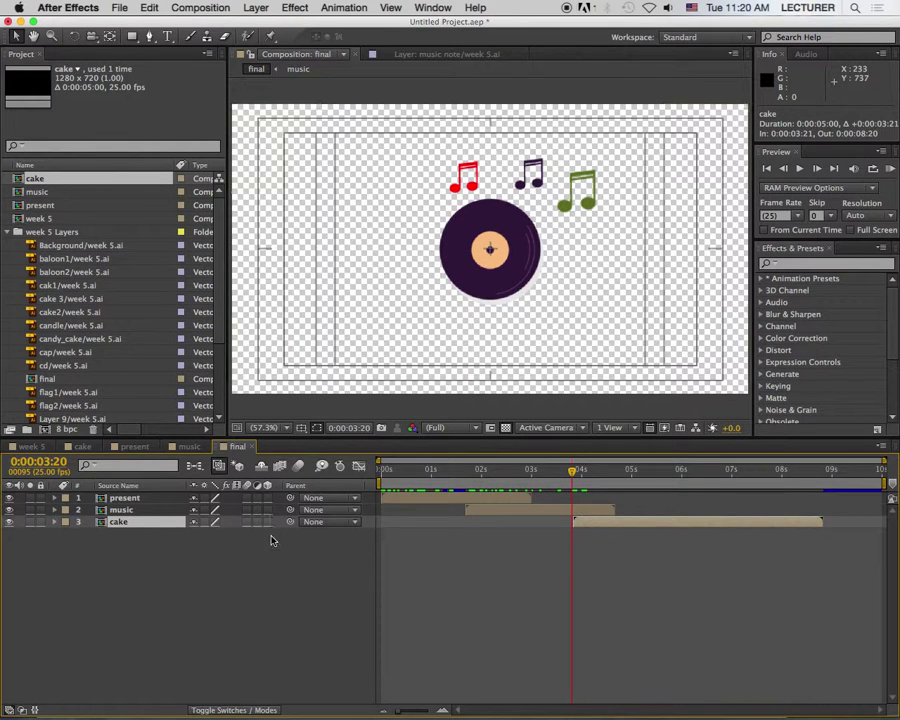
Step: Make the present, music and cake layers 3D and switch the composition viewer to 2 Views
{"action": "left_click_drag", "start_coordinate": [267, 498], "coordinate": [268, 530]}
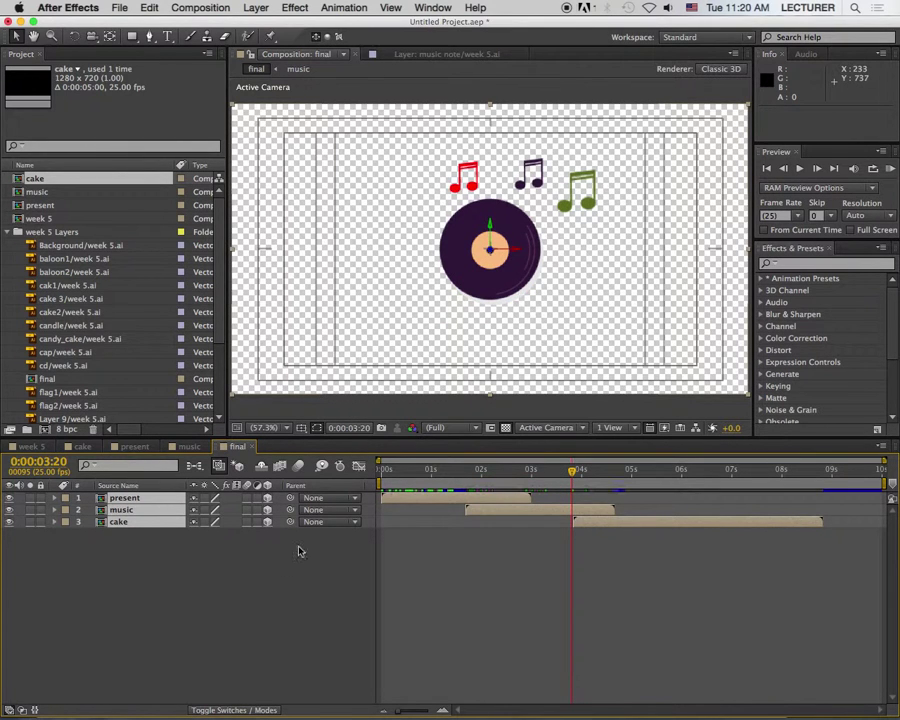
{"action": "left_click", "coordinate": [284, 575]}
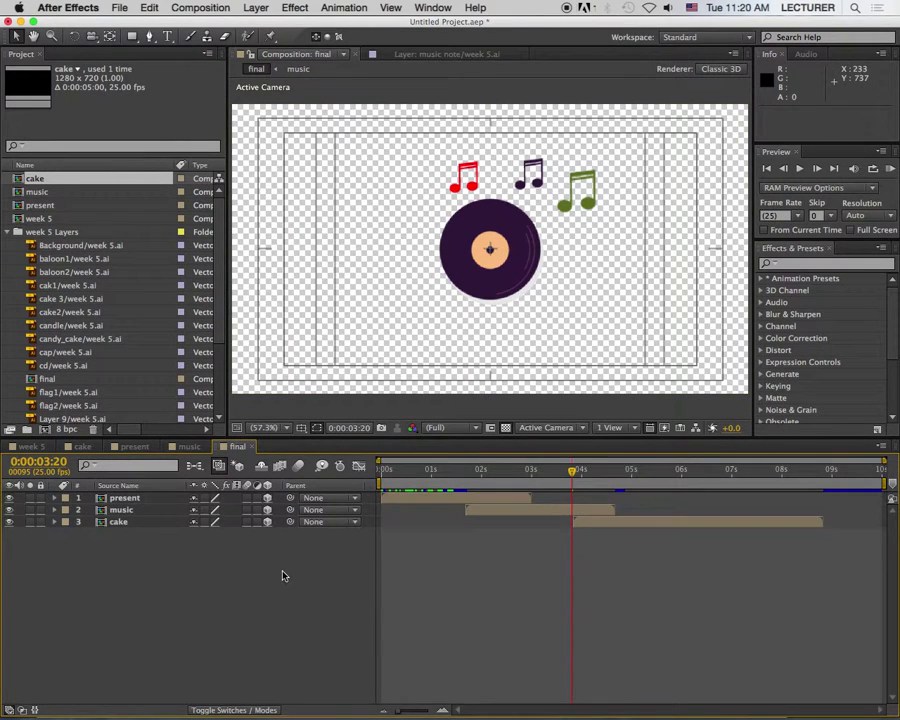
{"action": "left_click", "coordinate": [617, 430]}
{"action": "left_click", "coordinate": [627, 455]}
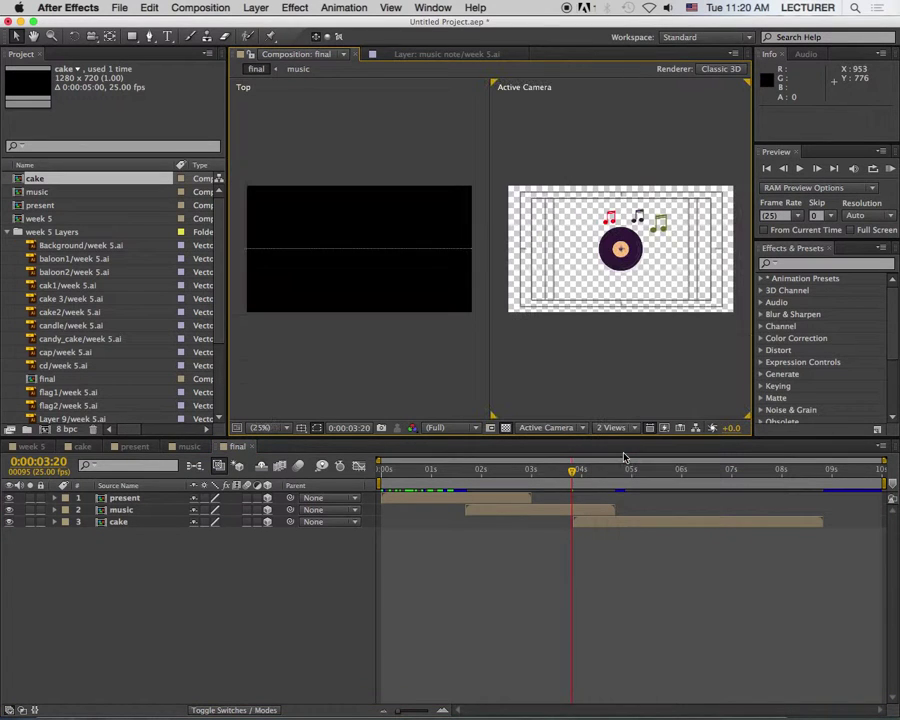
{"action": "left_click", "coordinate": [120, 499]}
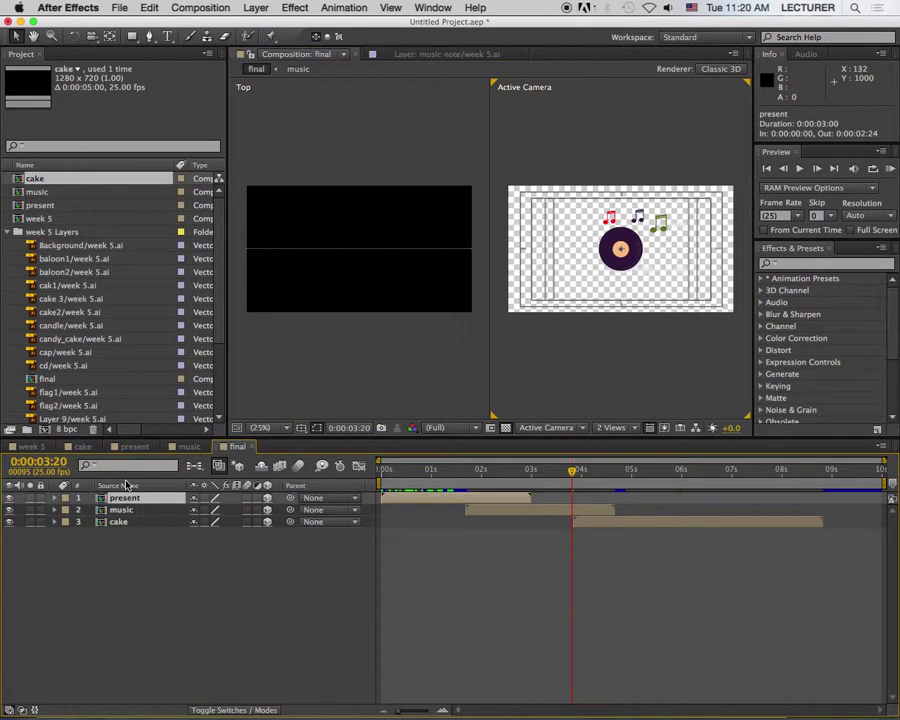
{"action": "left_click", "coordinate": [10, 499]}
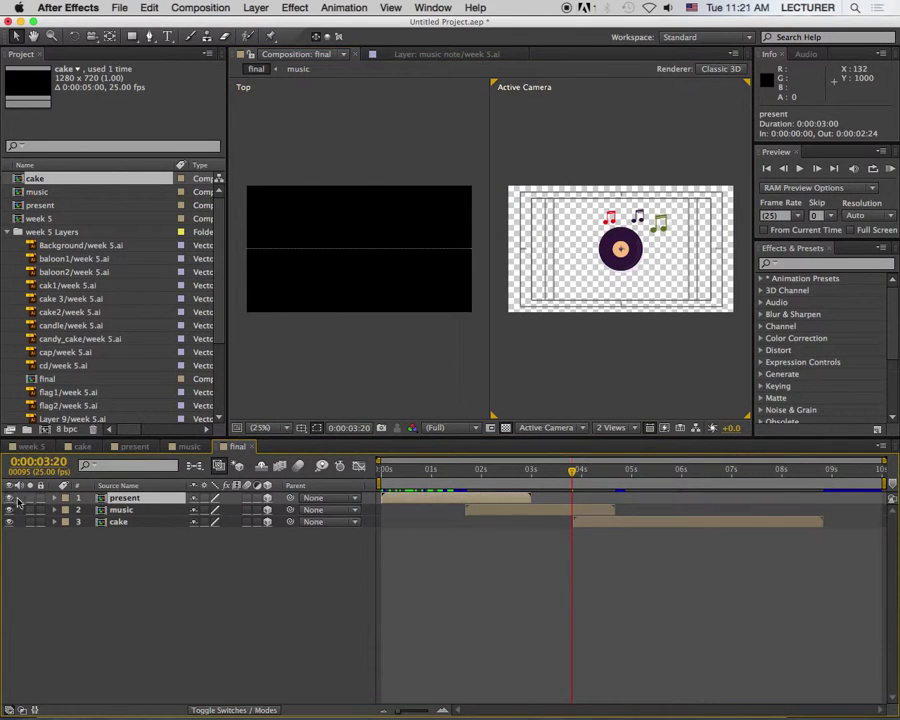
{"action": "left_click", "coordinate": [9, 499]}
Step: Move the music layer to about X -1120, Z 1872 and turn its Y orientation to about 288°
{"action": "left_click", "coordinate": [130, 511]}
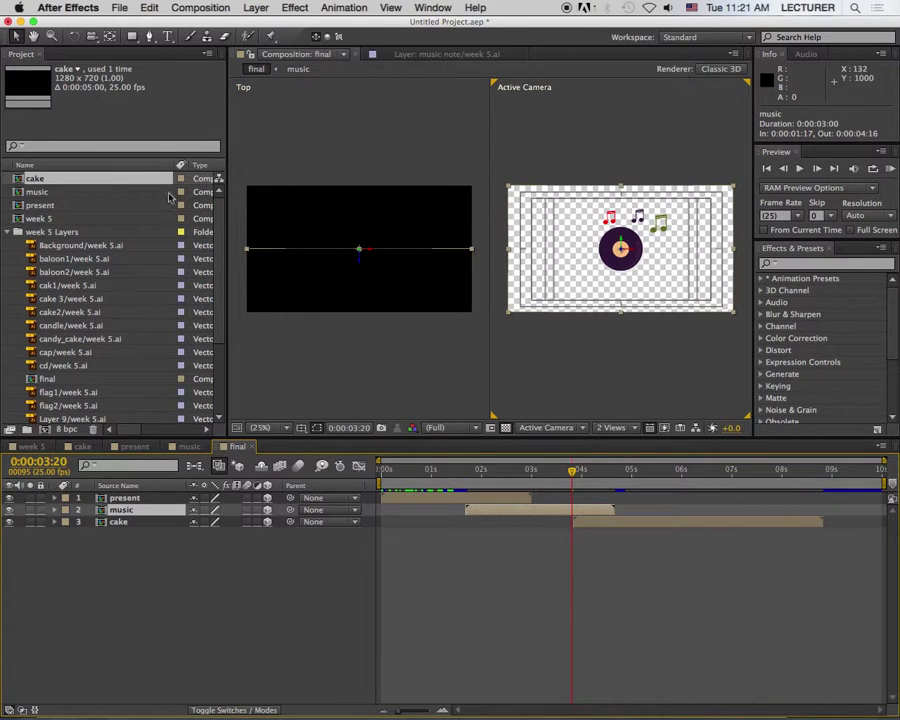
{"action": "key", "text": "comma"}
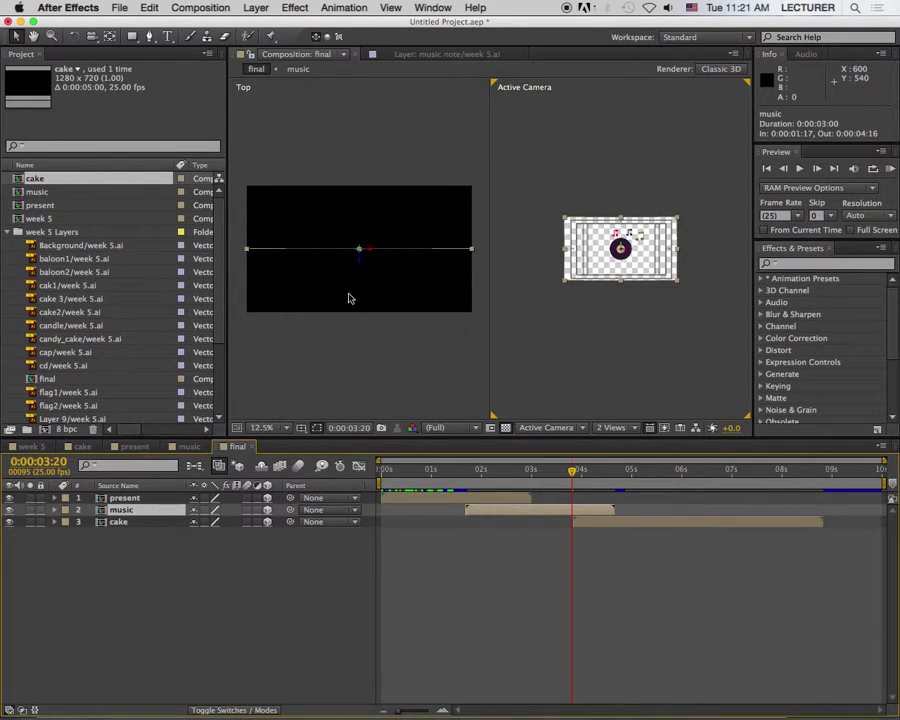
{"action": "left_click", "coordinate": [349, 298]}
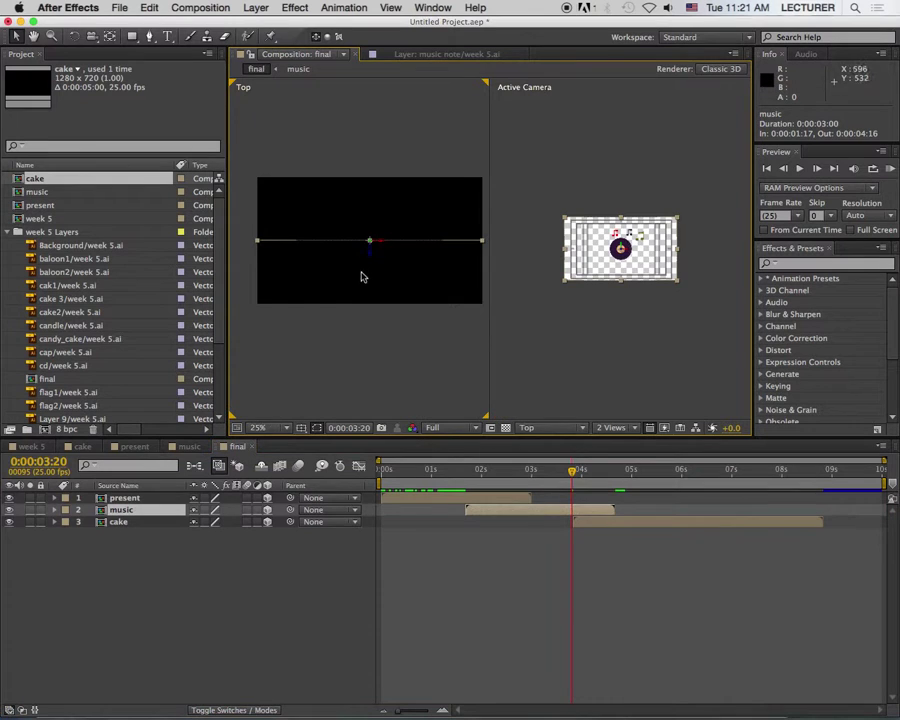
{"action": "key", "text": "comma"}
{"action": "key", "text": "comma"}
{"action": "left_click_drag", "start_coordinate": [365, 256], "coordinate": [363, 173]}
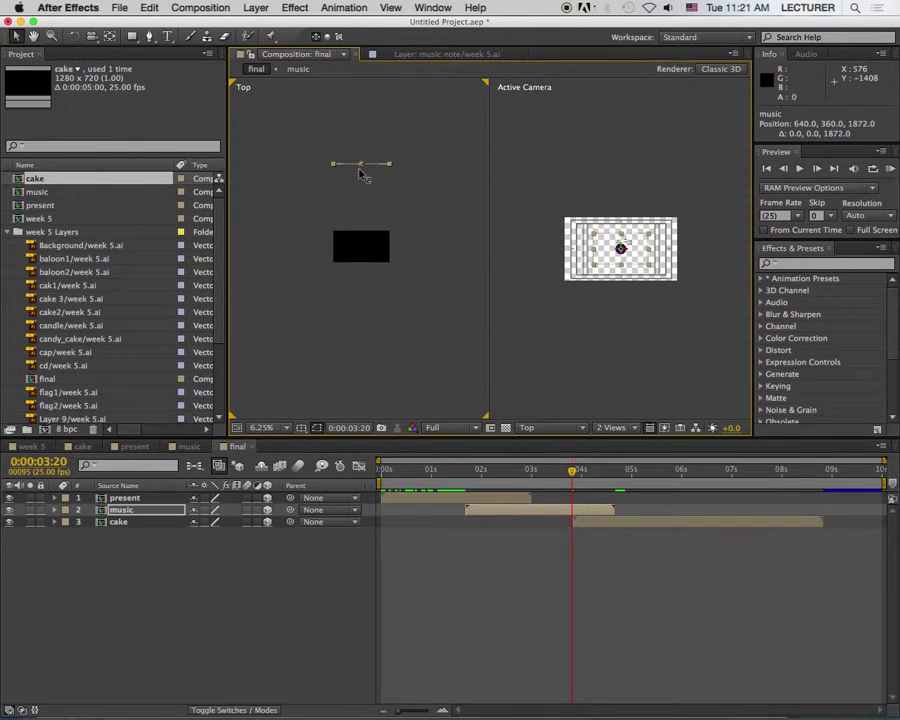
{"action": "left_click_drag", "start_coordinate": [368, 170], "coordinate": [290, 172]}
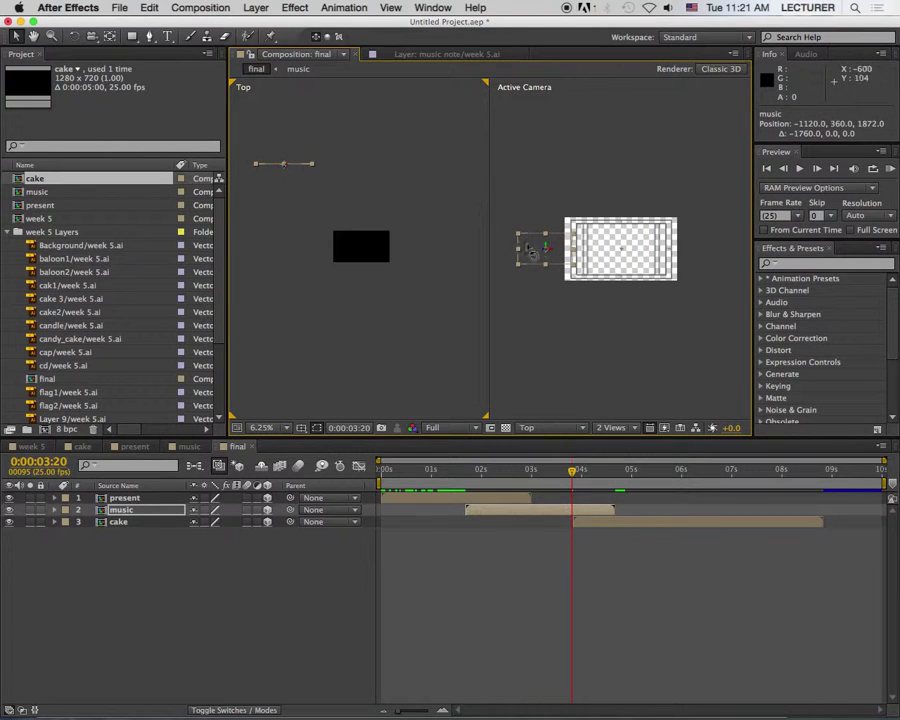
{"action": "key", "text": "w"}
{"action": "left_click_drag", "start_coordinate": [530, 250], "coordinate": [547, 245]}
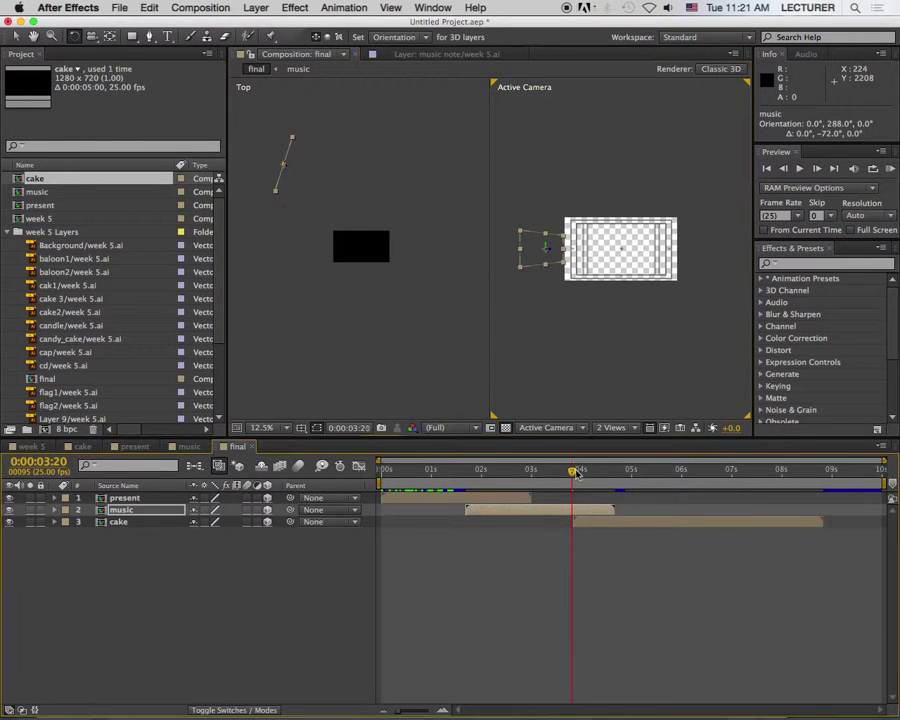
Step: At about 0:00:05:09, move the cake layer to about X 2304, Z 5456 and turn its Y orientation to about 40°
{"action": "left_click_drag", "start_coordinate": [574, 472], "coordinate": [648, 473]}
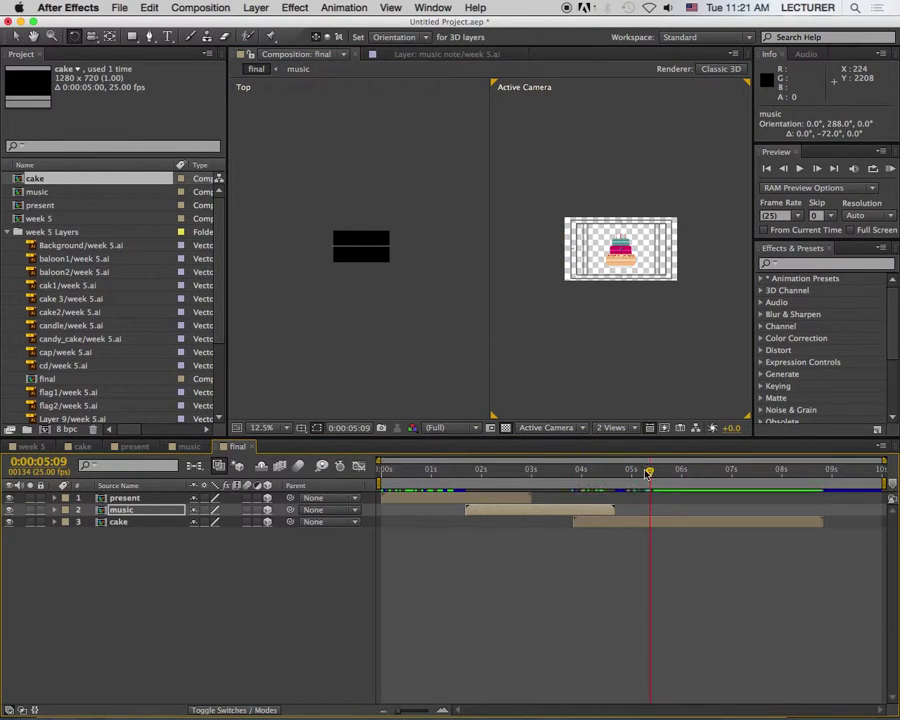
{"action": "left_click", "coordinate": [140, 521]}
{"action": "key", "text": "v"}
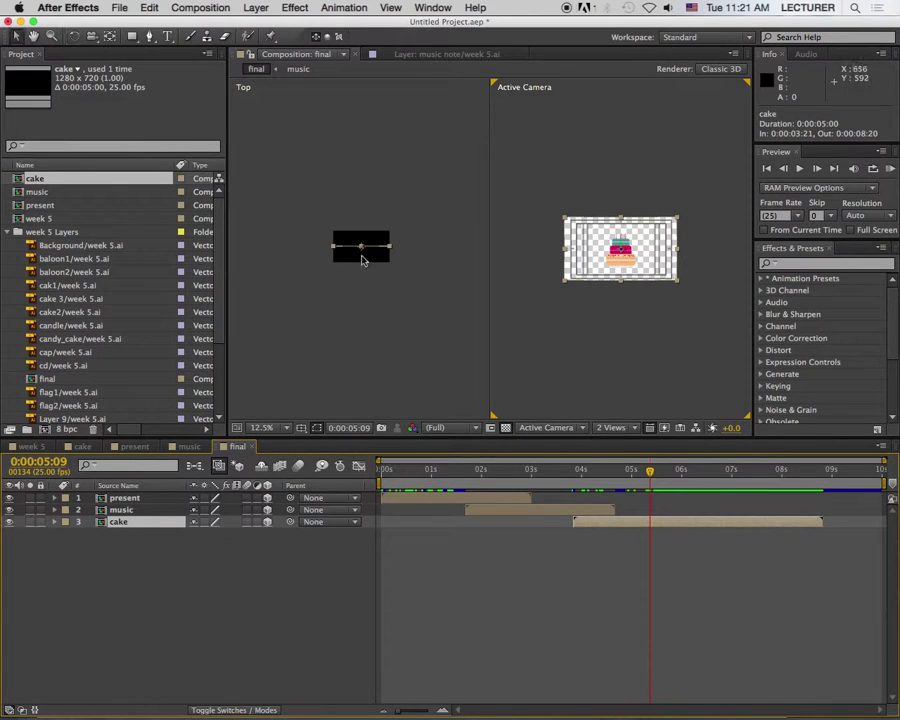
{"action": "left_click_drag", "start_coordinate": [365, 255], "coordinate": [355, 185]}
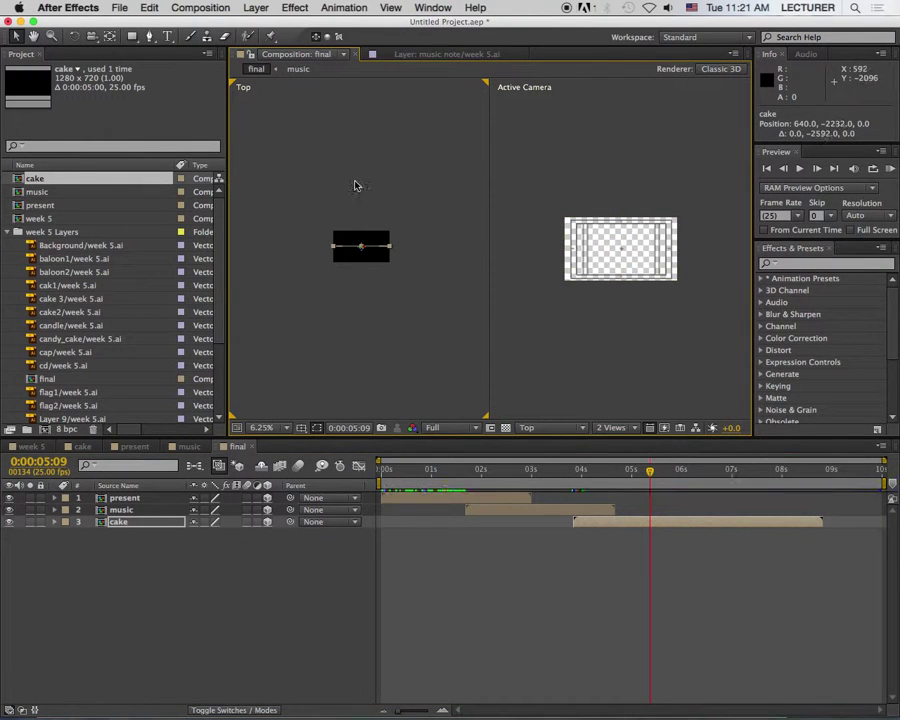
{"action": "key", "text": "super+z"}
{"action": "left_click_drag", "start_coordinate": [362, 250], "coordinate": [432, 117]}
{"action": "key", "text": "w"}
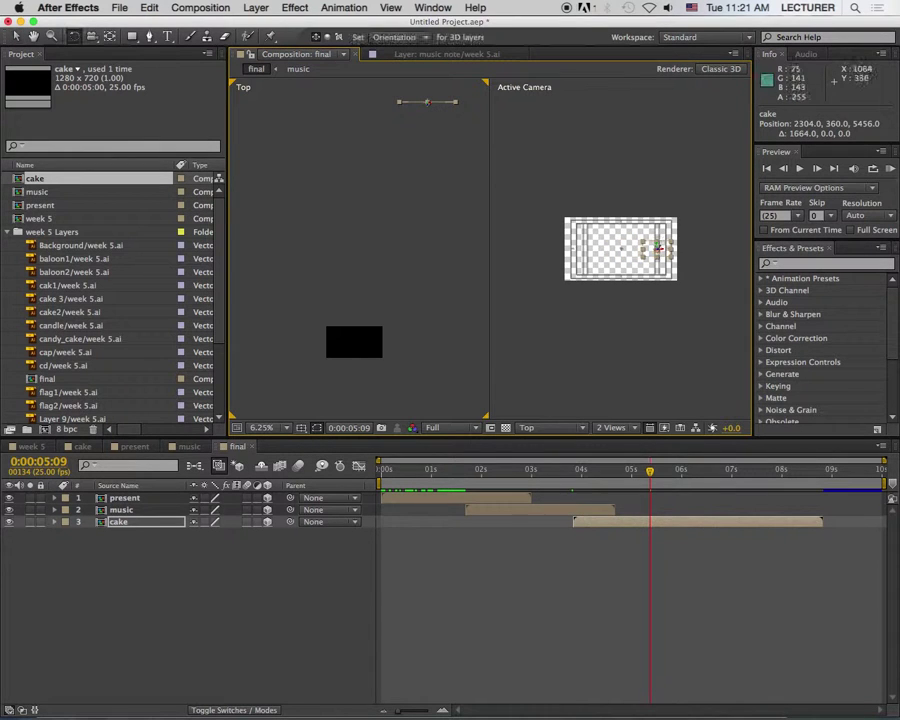
{"action": "left_click_drag", "start_coordinate": [658, 245], "coordinate": [657, 244]}
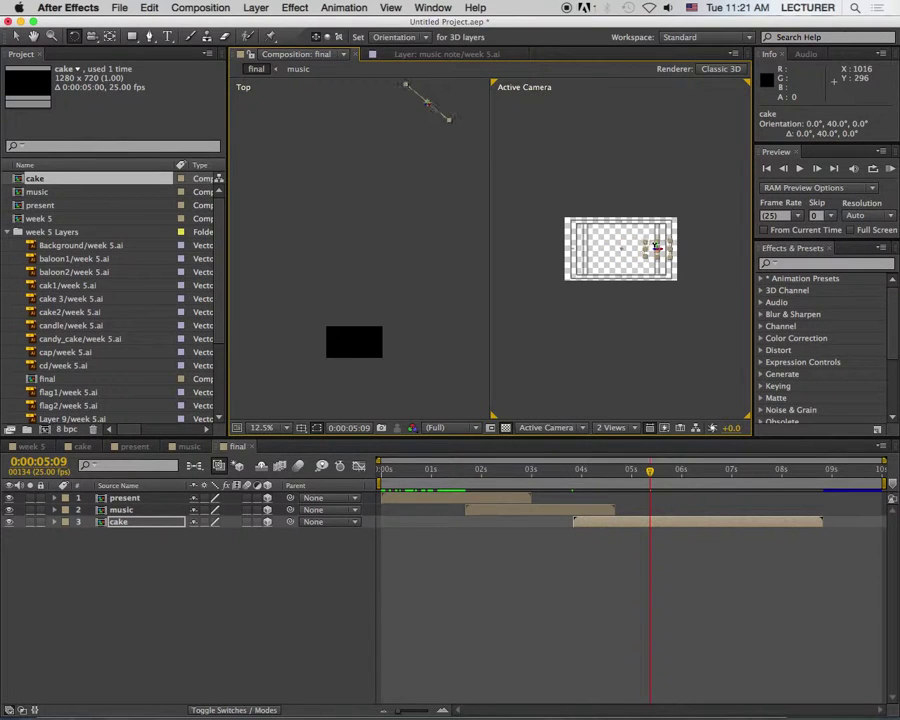
Step: Return the current time to 0:00:00:00 and enlarge the Active Camera view to 25%
{"action": "key", "text": "space"}
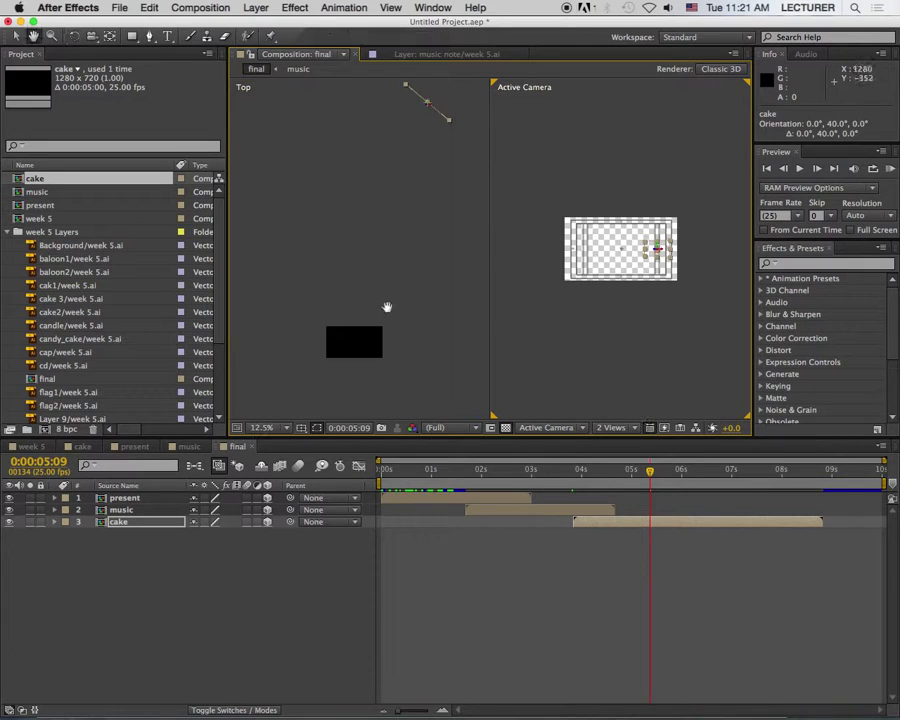
{"action": "left_click_drag", "start_coordinate": [387, 307], "coordinate": [406, 292]}
{"action": "left_click_drag", "start_coordinate": [521, 470], "coordinate": [362, 469]}
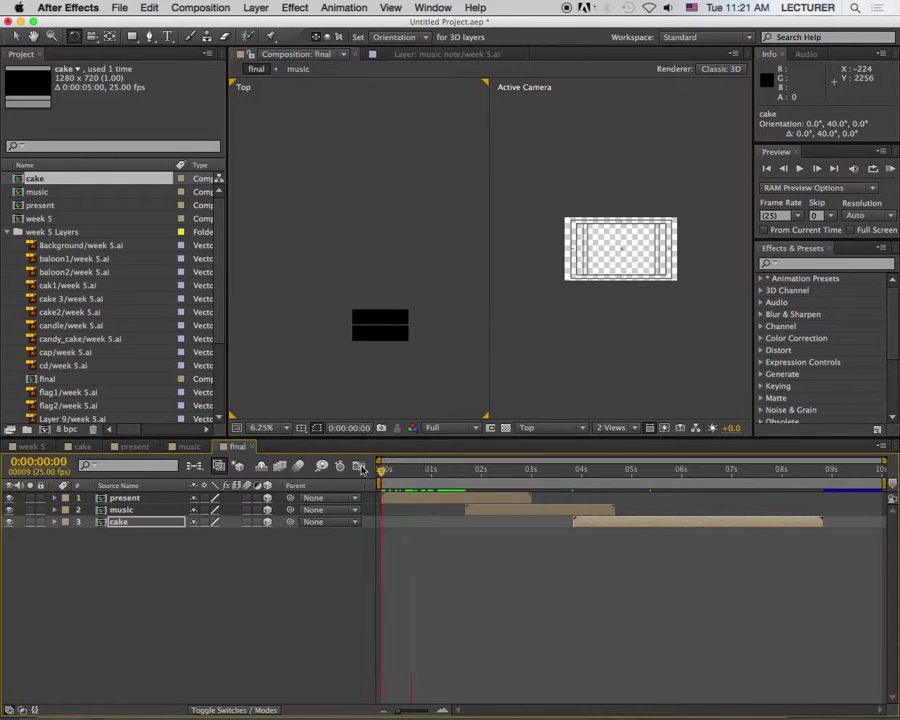
{"action": "left_click", "coordinate": [595, 356]}
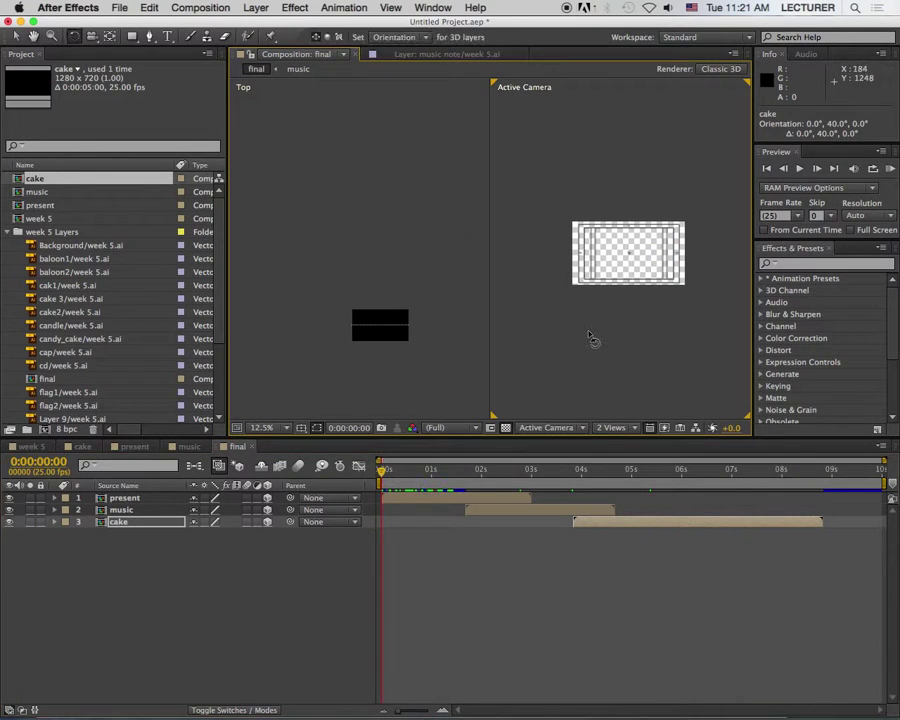
{"action": "scroll", "coordinate": [588, 335], "scroll_direction": "up", "scroll_amount": 1}
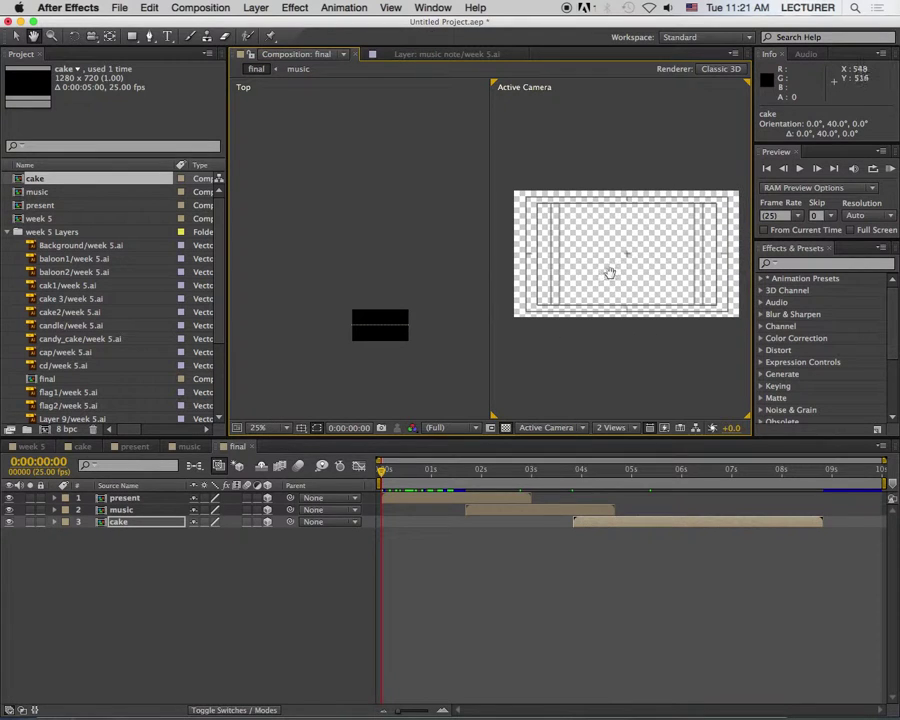
{"action": "left_click", "coordinate": [426, 467]}
{"action": "left_click_drag", "start_coordinate": [426, 467], "coordinate": [380, 470]}
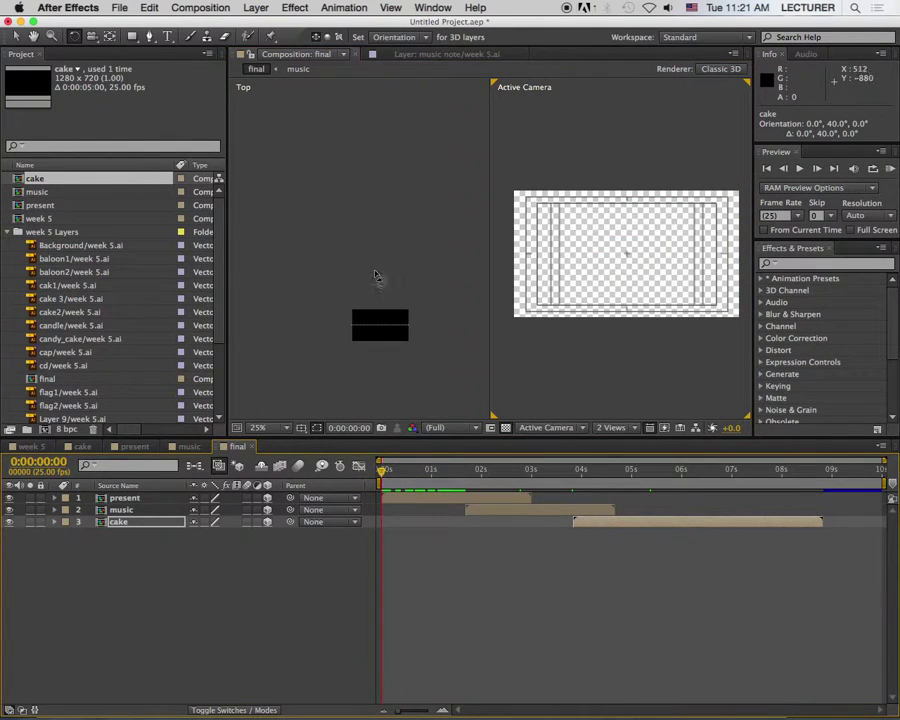
Step: Add a two-node camera named Camera 1 to the final composition with the custom preset settings
{"action": "left_click", "coordinate": [256, 8]}
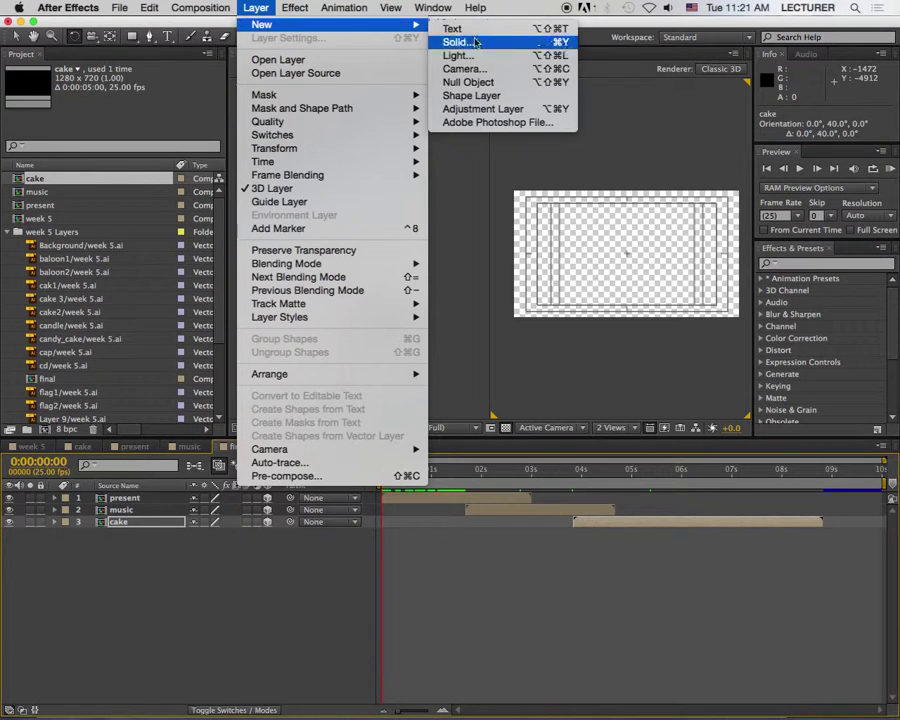
{"action": "mouse_move", "coordinate": [265, 24]}
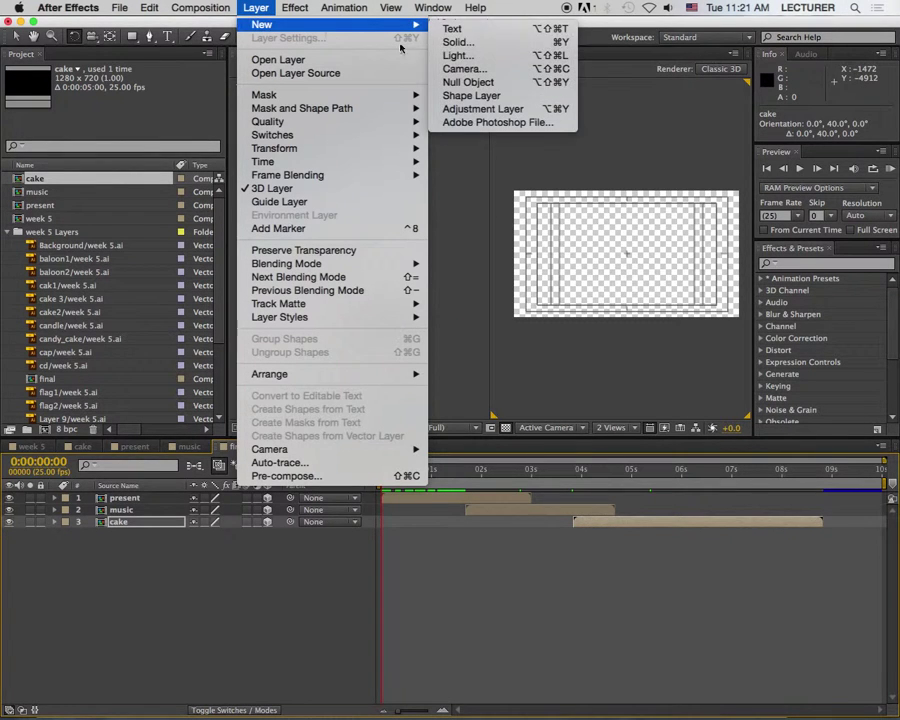
{"action": "left_click", "coordinate": [473, 72]}
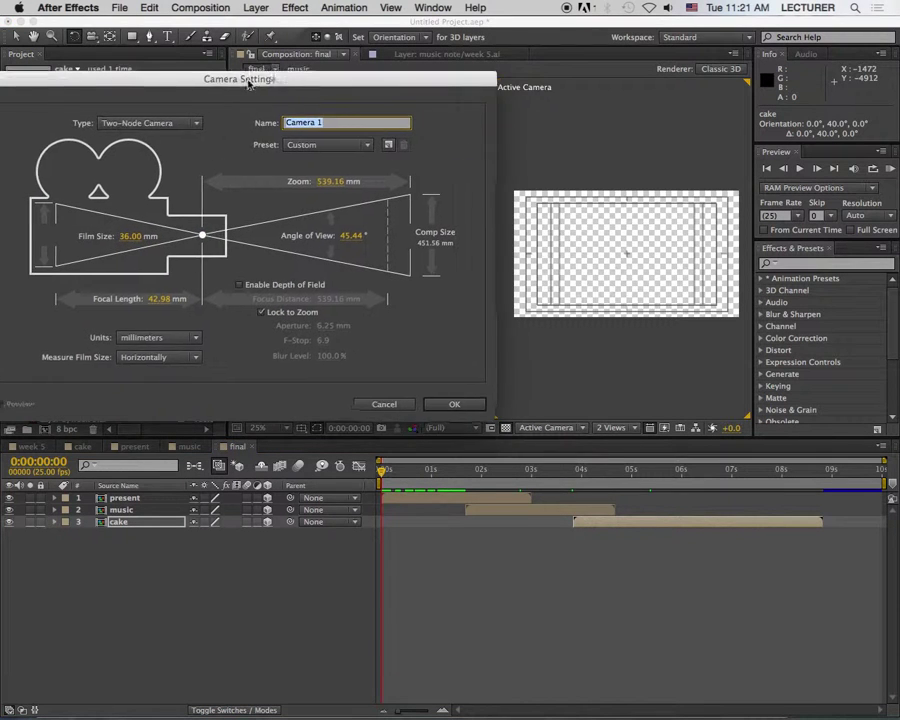
{"action": "left_click_drag", "start_coordinate": [256, 77], "coordinate": [343, 75]}
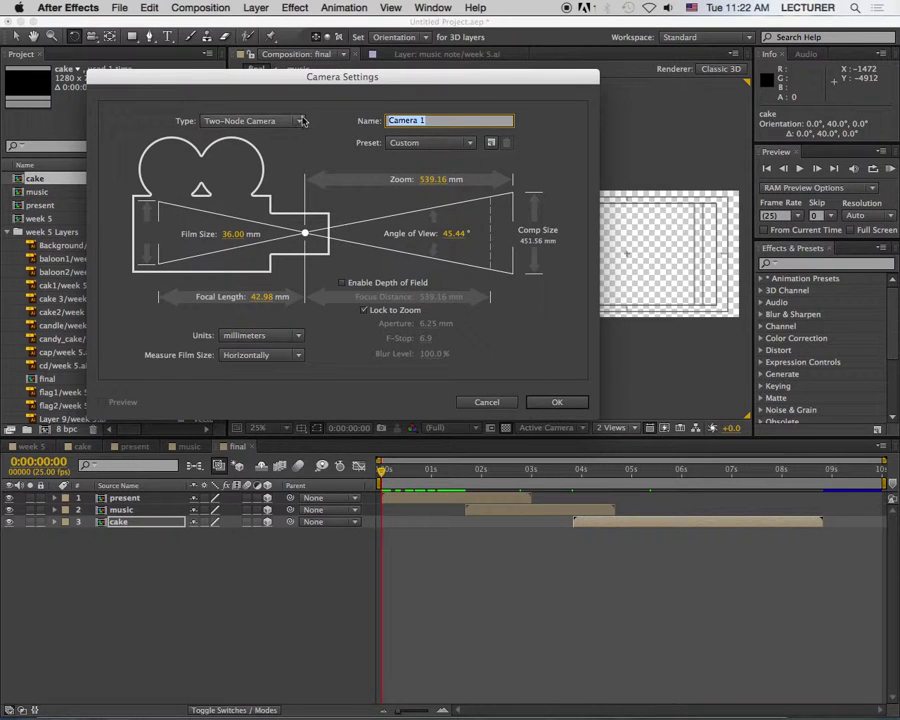
{"action": "left_click", "coordinate": [300, 125]}
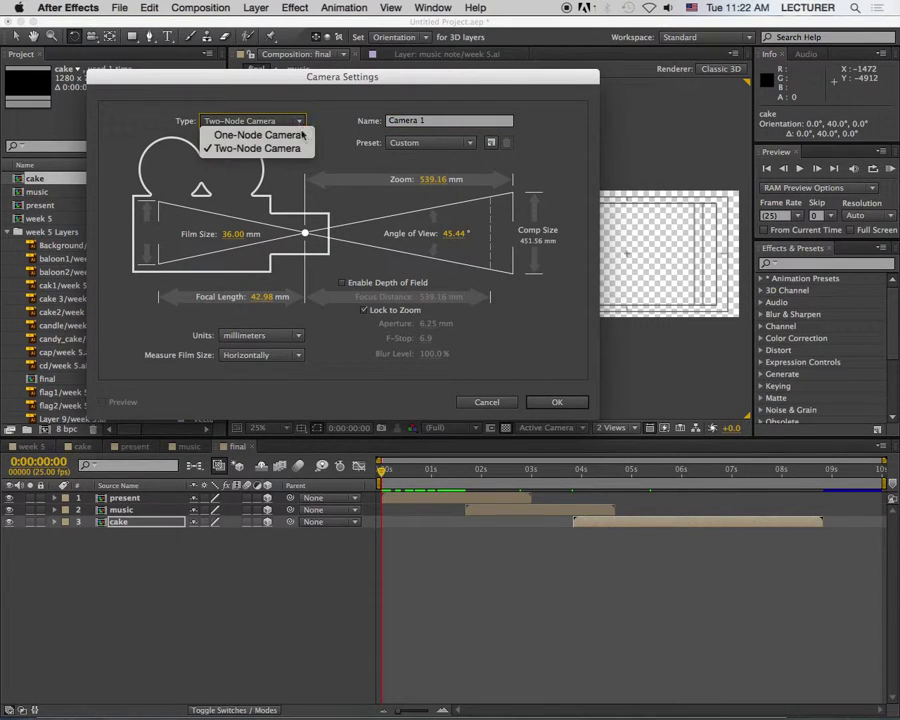
{"action": "left_click", "coordinate": [258, 146]}
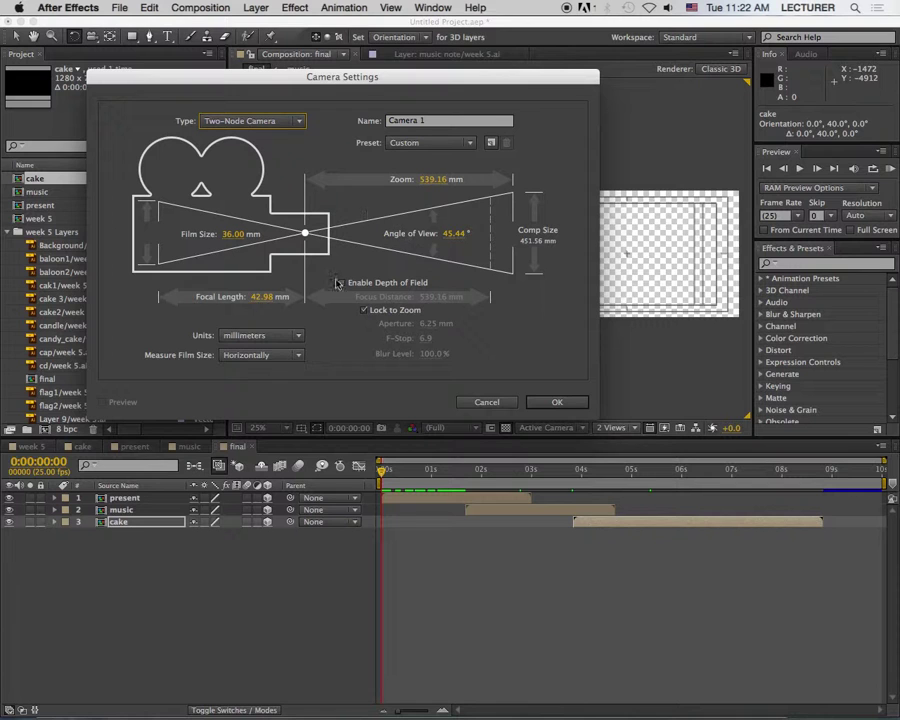
{"action": "left_click", "coordinate": [559, 402]}
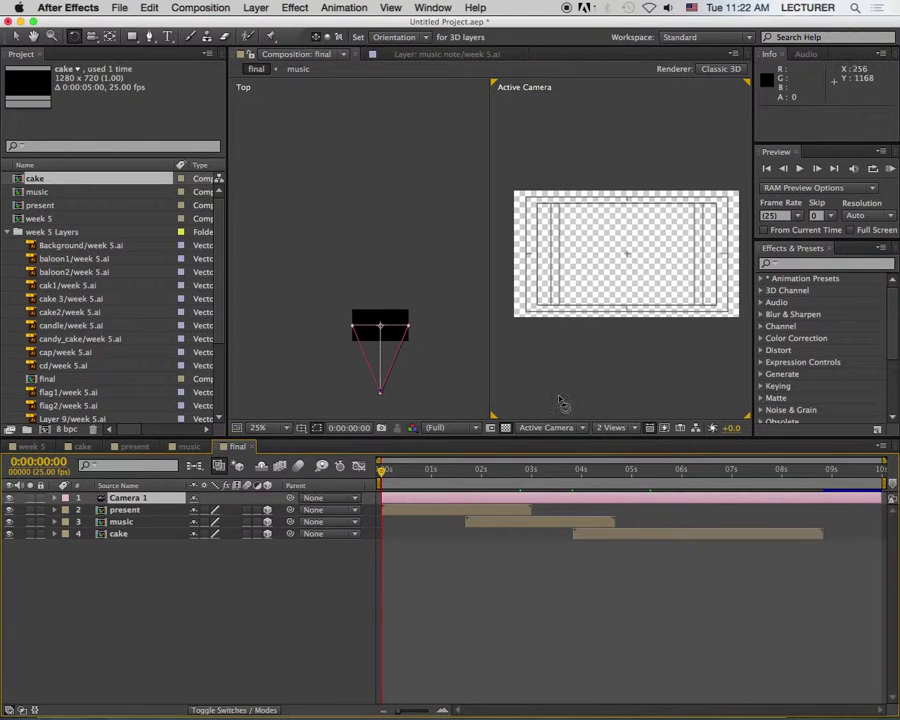
Step: Show Camera 1's transform properties and try moving the whole camera forward to about Z -296
{"action": "key", "text": "space"}
{"action": "left_click_drag", "start_coordinate": [390, 288], "coordinate": [376, 224]}
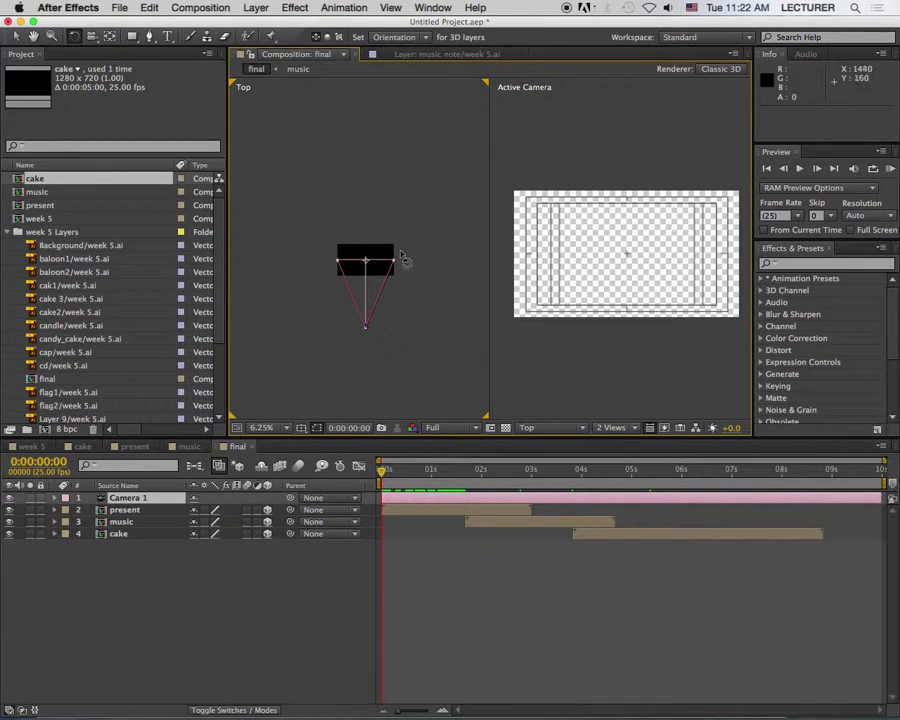
{"action": "key", "text": "v"}
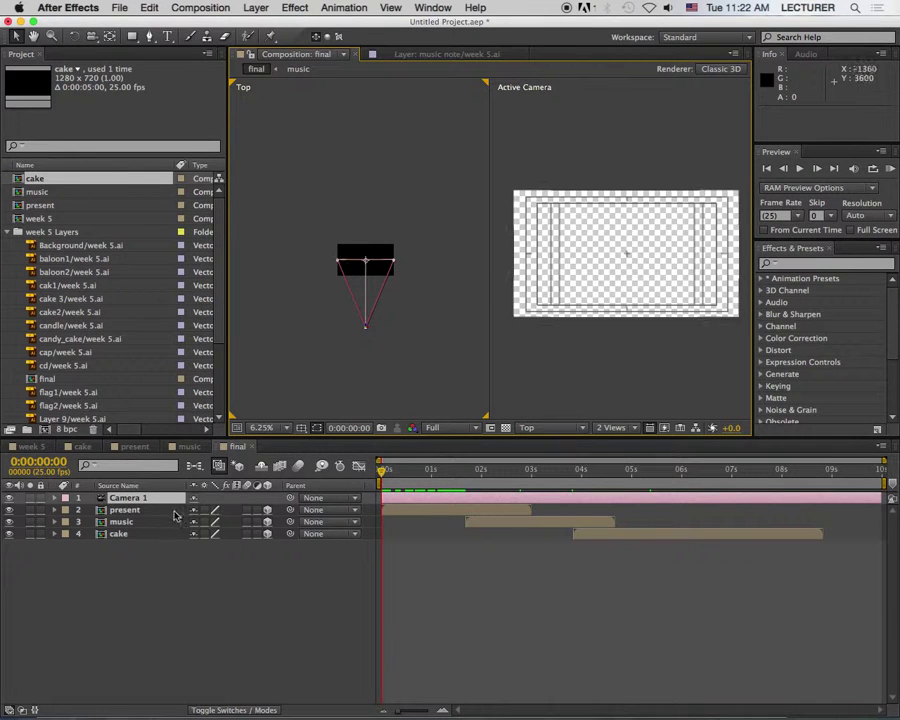
{"action": "left_click", "coordinate": [54, 498]}
{"action": "left_click", "coordinate": [67, 510]}
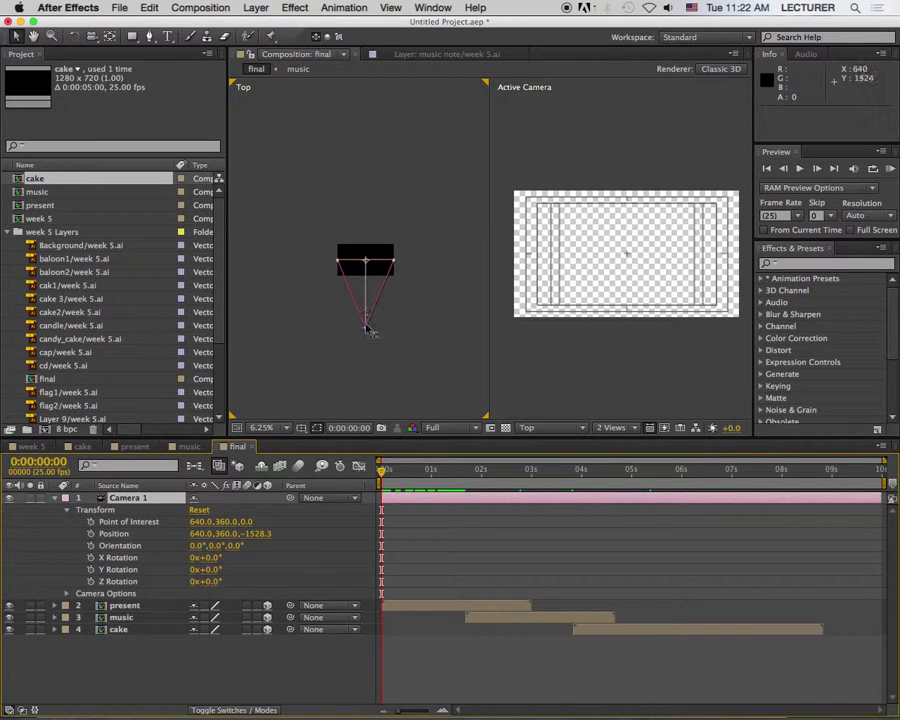
{"action": "left_click_drag", "start_coordinate": [367, 326], "coordinate": [372, 278]}
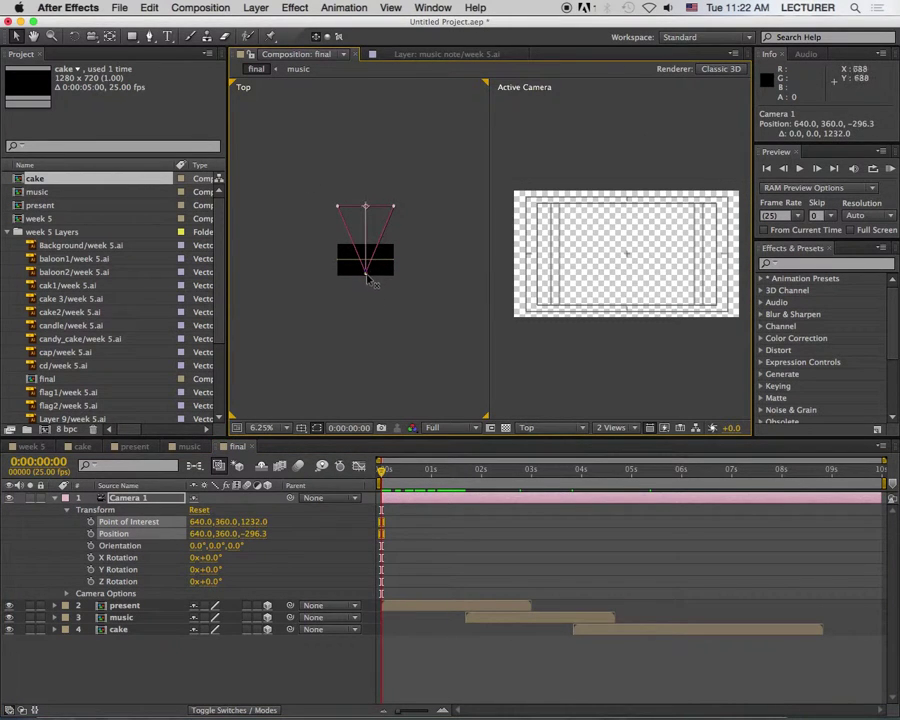
Step: Try rotating Camera 1 to a Y orientation of about 344°, and undo the rotation
{"action": "key", "text": "w"}
{"action": "left_click", "coordinate": [366, 274]}
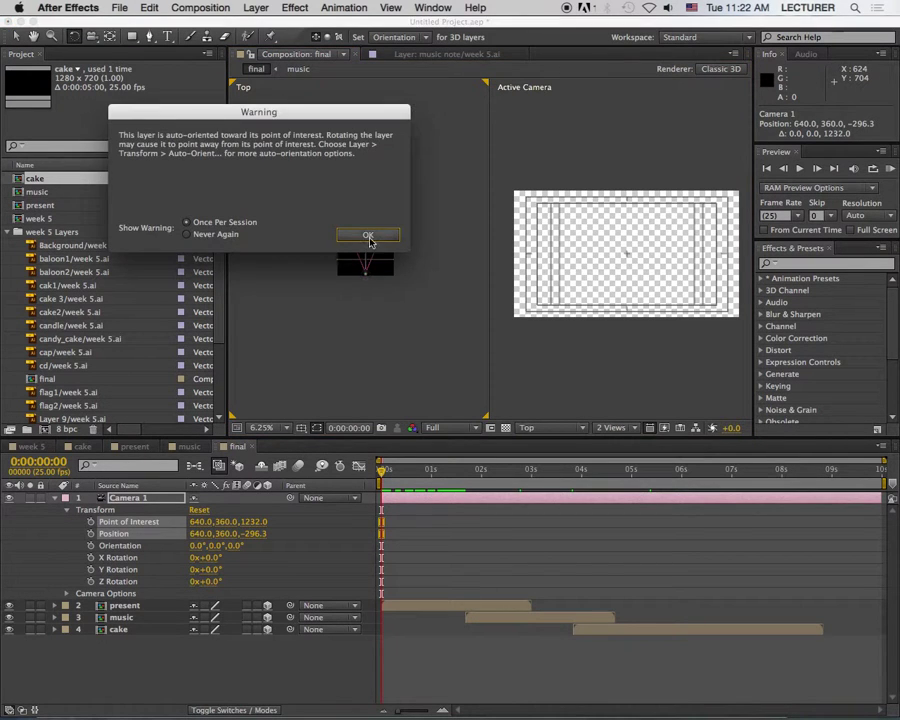
{"action": "left_click", "coordinate": [368, 236]}
{"action": "left_click_drag", "start_coordinate": [367, 273], "coordinate": [381, 268]}
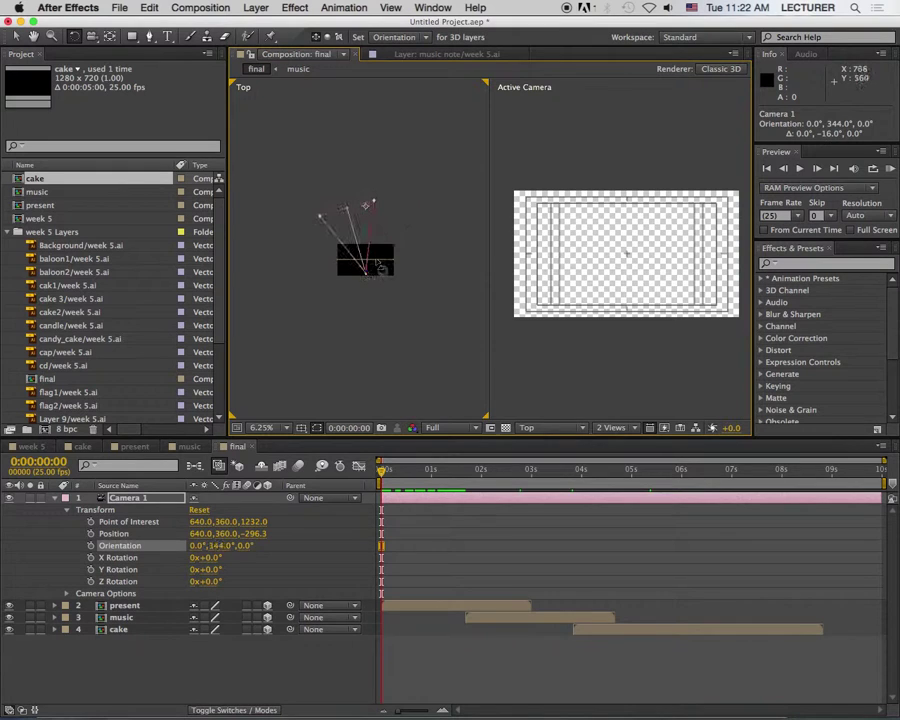
{"action": "key", "text": "super+z"}
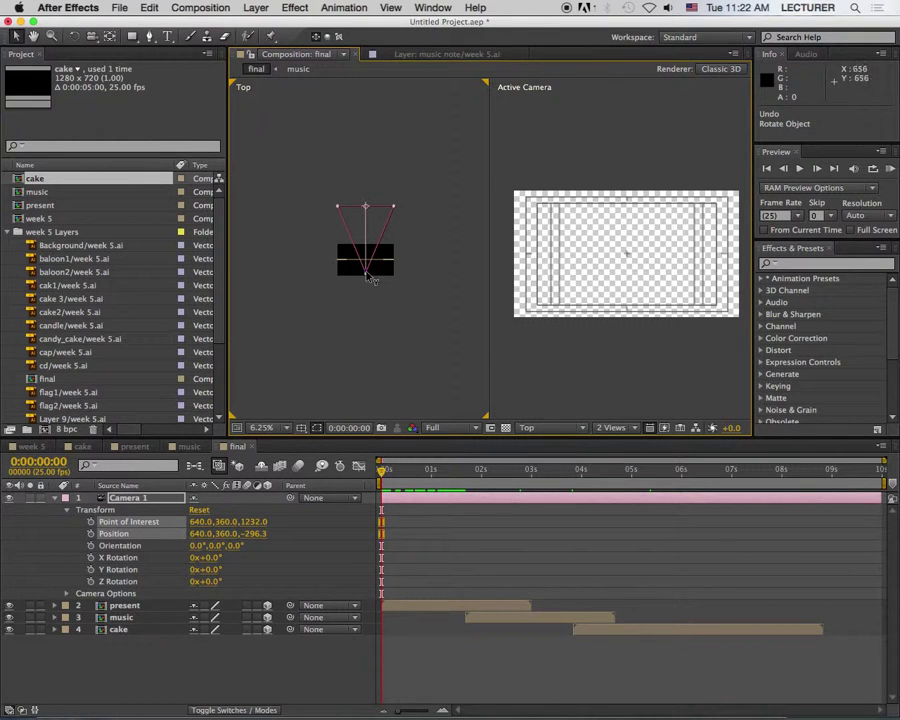
Step: Try moving Camera 1's point of interest to about X 16, Z 656, and undo all the camera moves
{"action": "left_click_drag", "start_coordinate": [367, 212], "coordinate": [335, 229]}
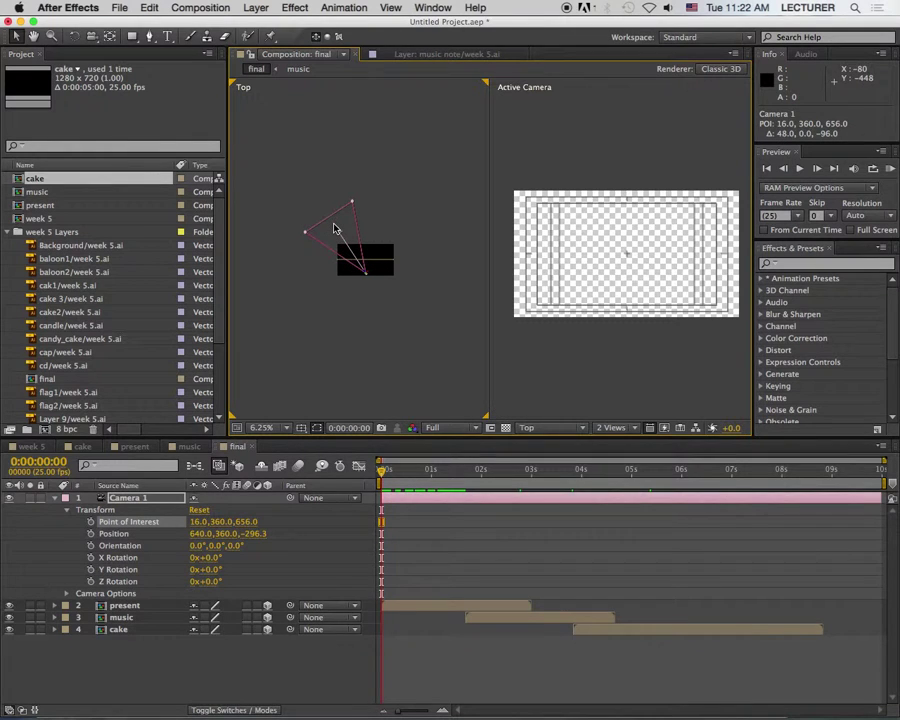
{"action": "key", "text": "super+z"}
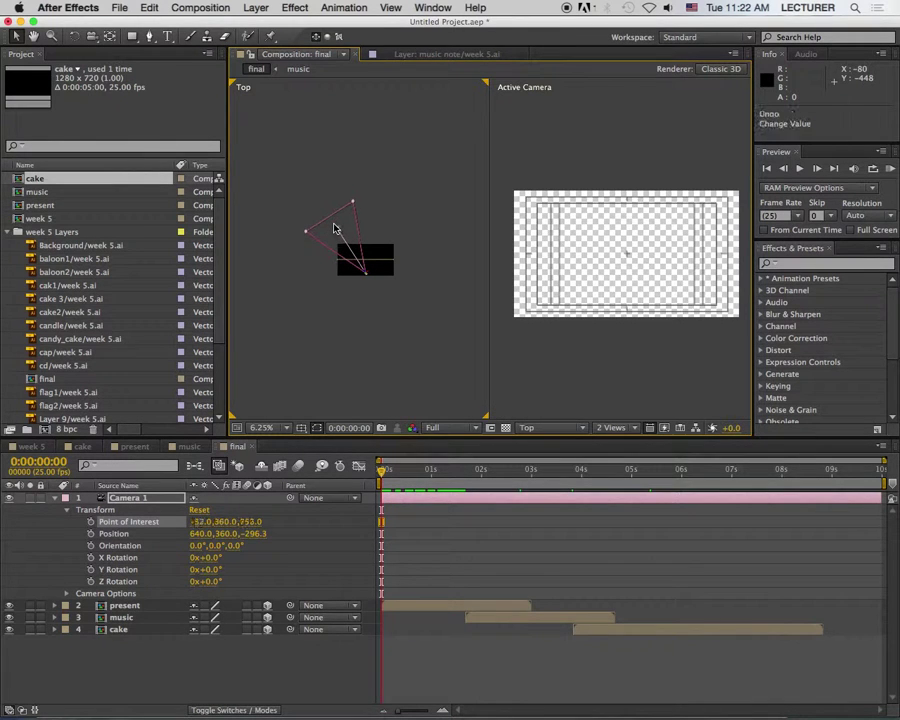
{"action": "key", "text": "super+z"}
{"action": "key", "text": "super+z"}
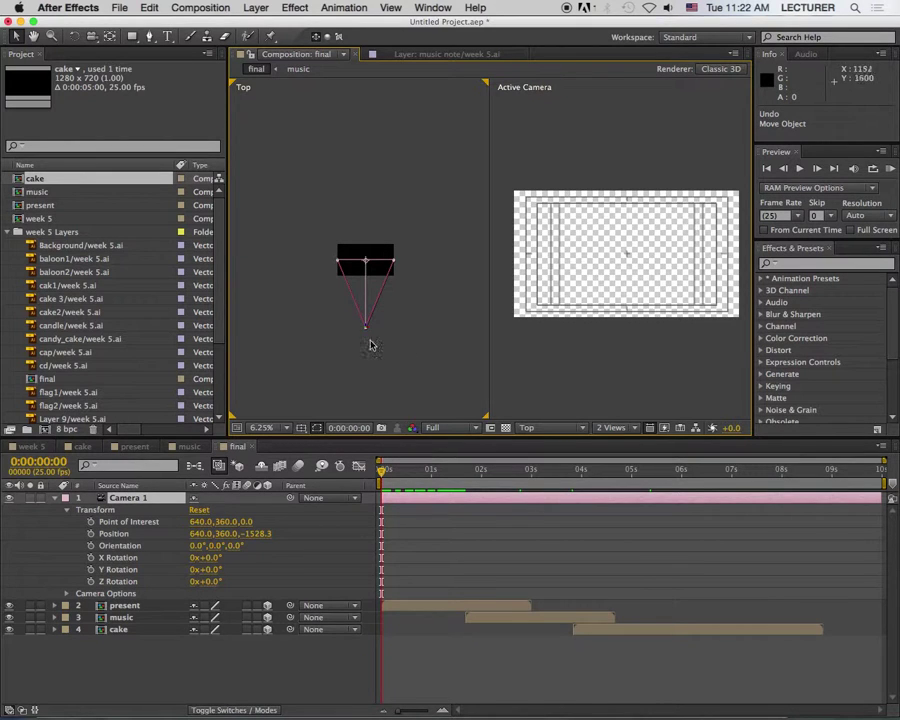
Step: Add a null object, rename it camera_null and make it a 3D layer
{"action": "left_click", "coordinate": [256, 8]}
{"action": "mouse_move", "coordinate": [366, 18]}
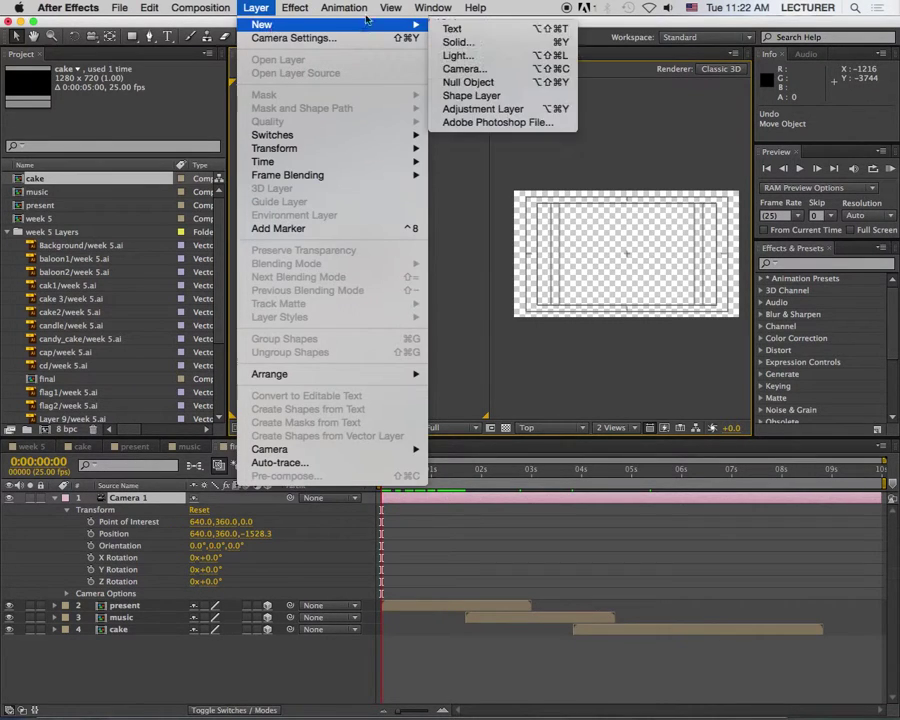
{"action": "left_click", "coordinate": [466, 83]}
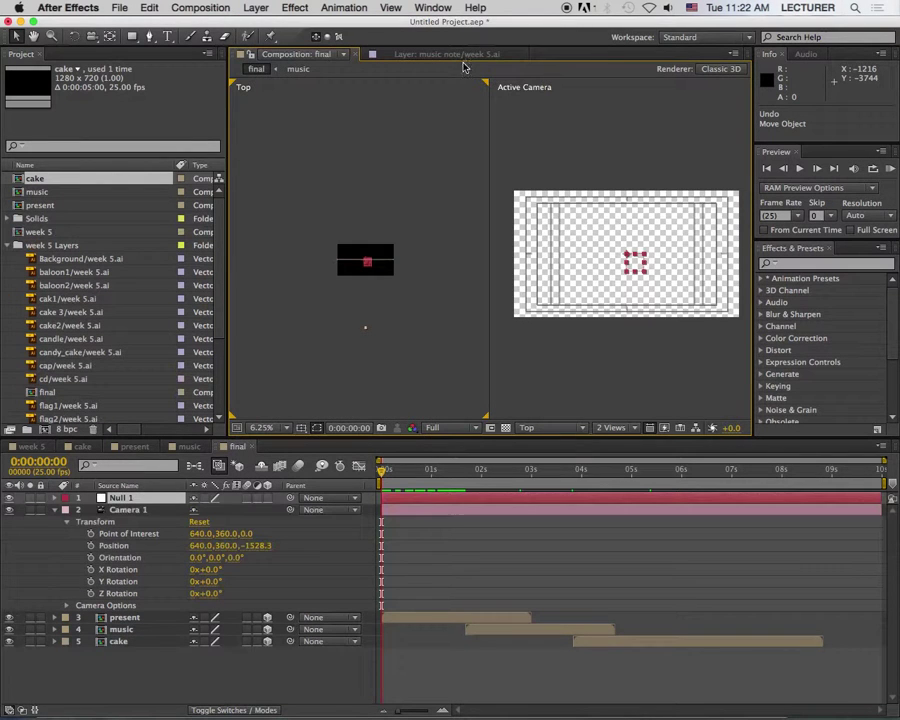
{"action": "left_click", "coordinate": [131, 500]}
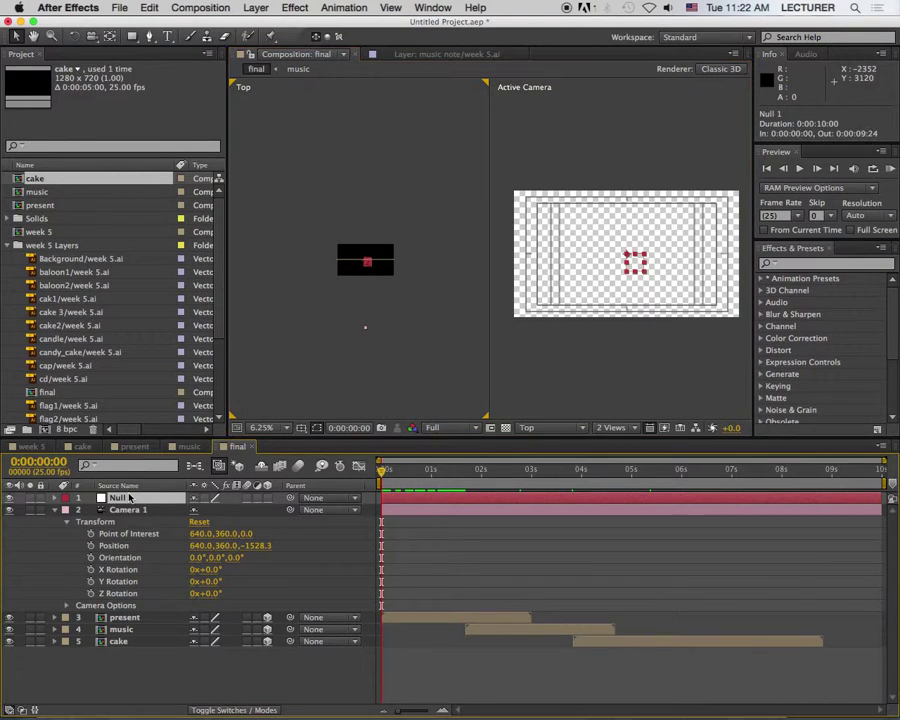
{"action": "key", "text": "Return"}
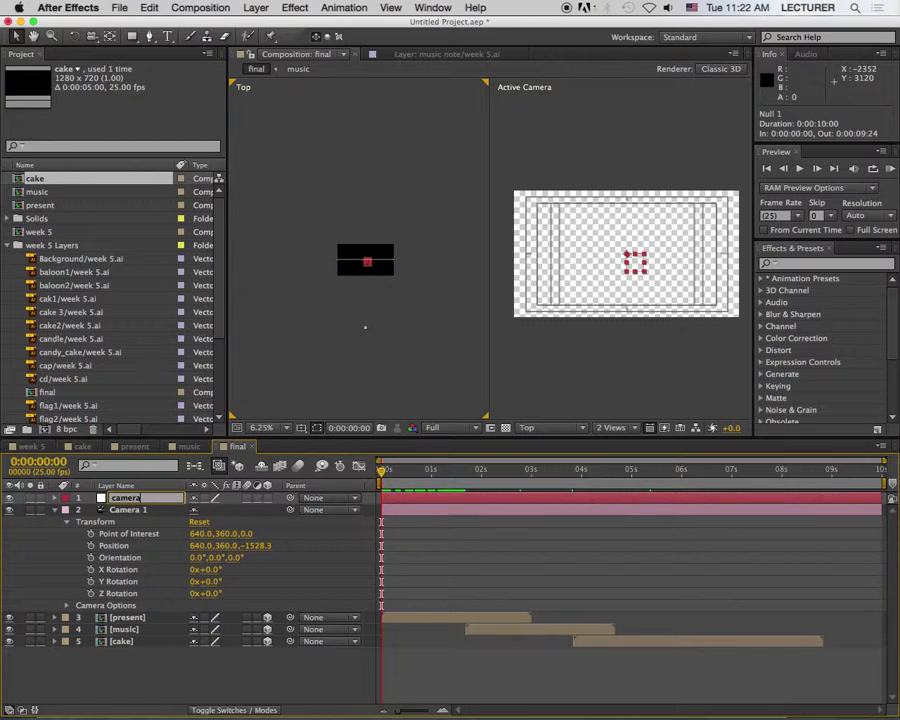
{"action": "type", "text": "camera_null"}
{"action": "key", "text": "Return"}
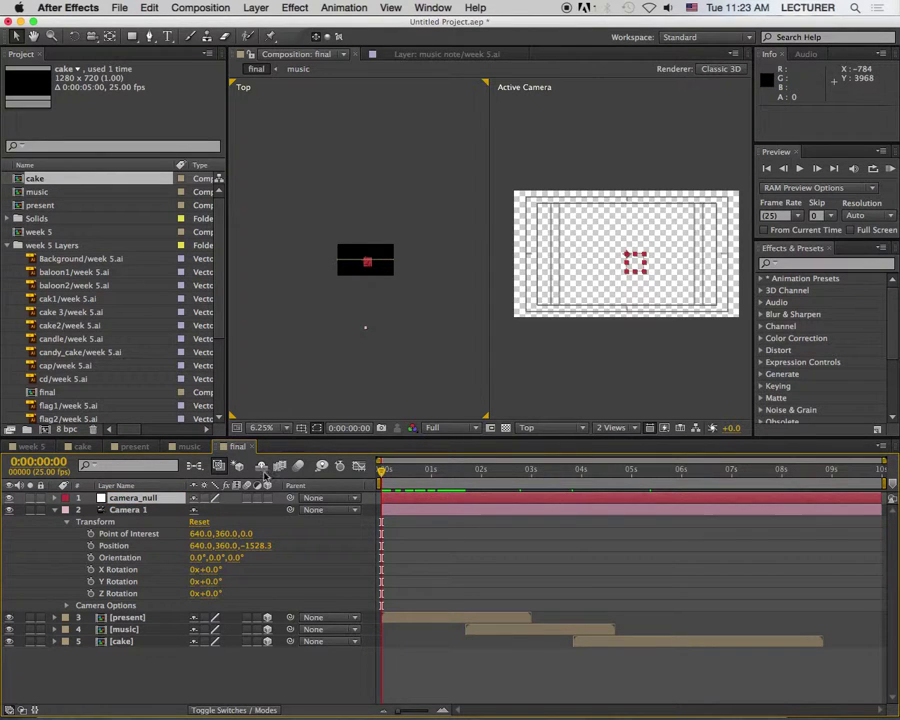
{"action": "left_click", "coordinate": [268, 498]}
Step: Move camera_null back to the camera's location in the Top view, at about Z -1532
{"action": "key", "text": "space"}
{"action": "left_click_drag", "start_coordinate": [420, 291], "coordinate": [426, 280]}
{"action": "scroll", "coordinate": [418, 279], "scroll_direction": "up", "scroll_amount": 2}
{"action": "key", "text": "space"}
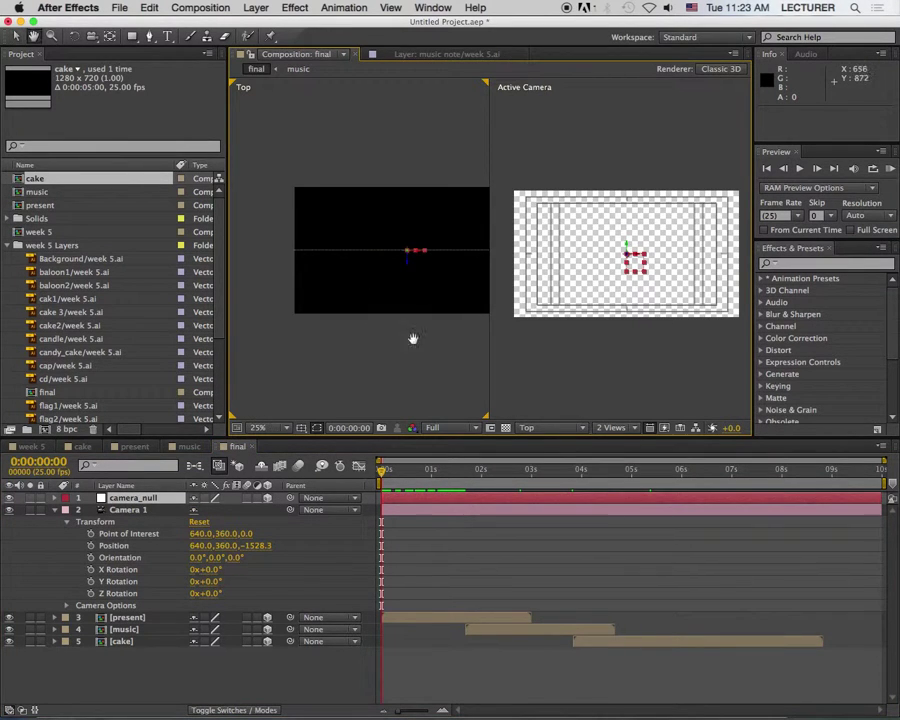
{"action": "left_click_drag", "start_coordinate": [413, 339], "coordinate": [364, 226]}
{"action": "key", "text": "v"}
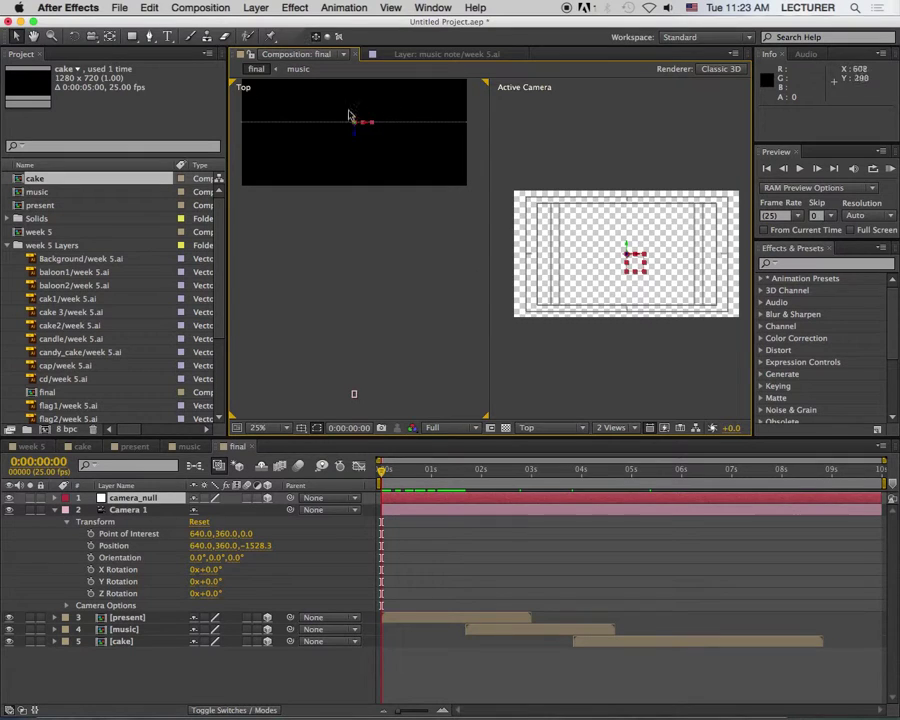
{"action": "left_click", "coordinate": [140, 513]}
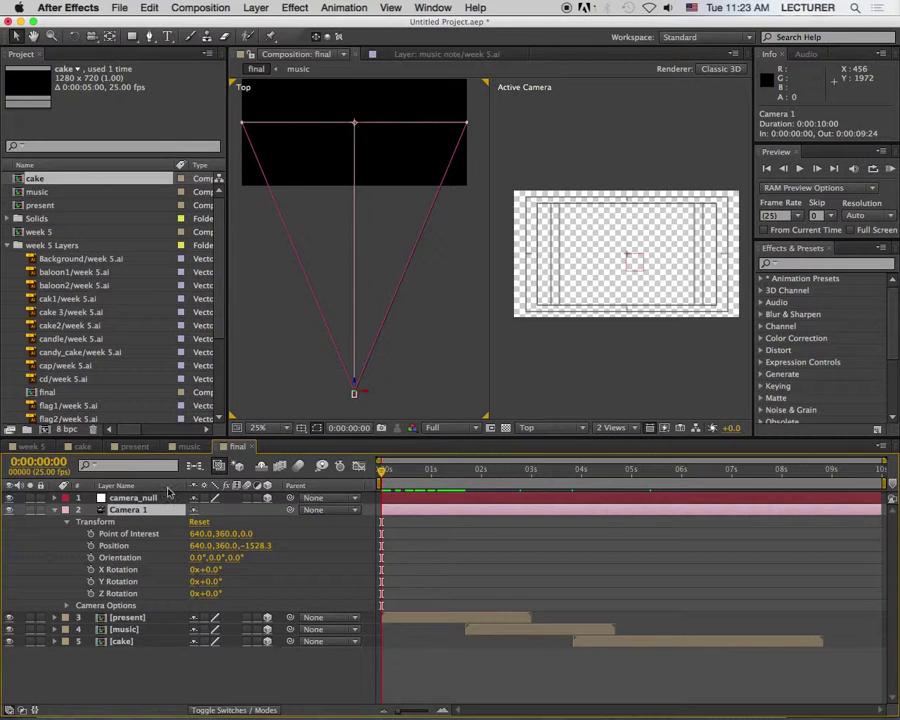
{"action": "left_click", "coordinate": [166, 500]}
{"action": "left_click_drag", "start_coordinate": [358, 138], "coordinate": [339, 405]}
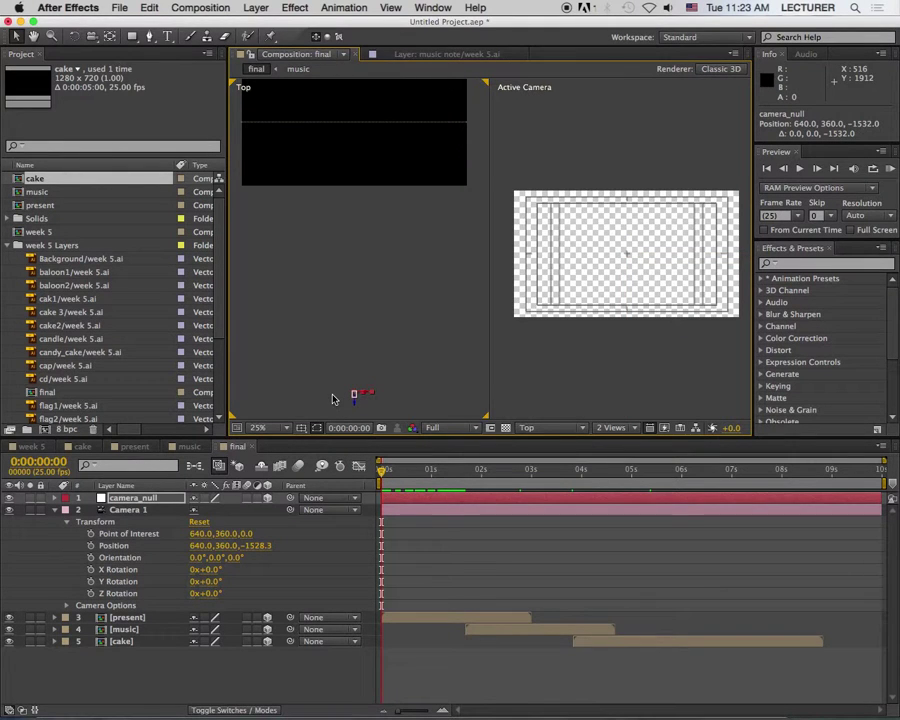
Step: Try parenting Camera 1 to camera_null, collapse the camera's properties, and undo the parenting and the null's move
{"action": "left_click_drag", "start_coordinate": [291, 511], "coordinate": [238, 511]}
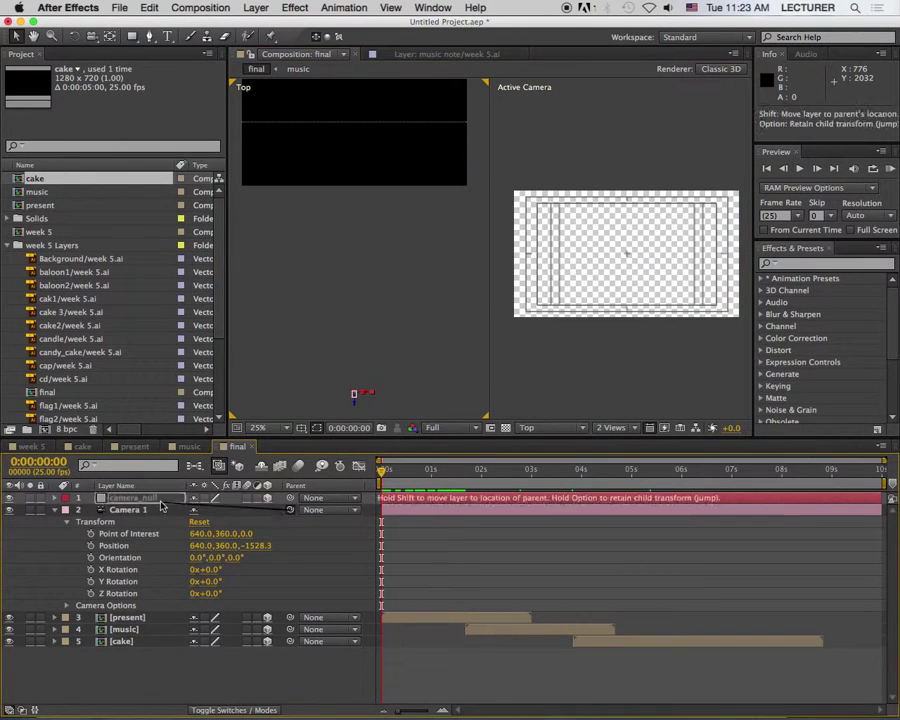
{"action": "left_click_drag", "start_coordinate": [160, 505], "coordinate": [157, 500]}
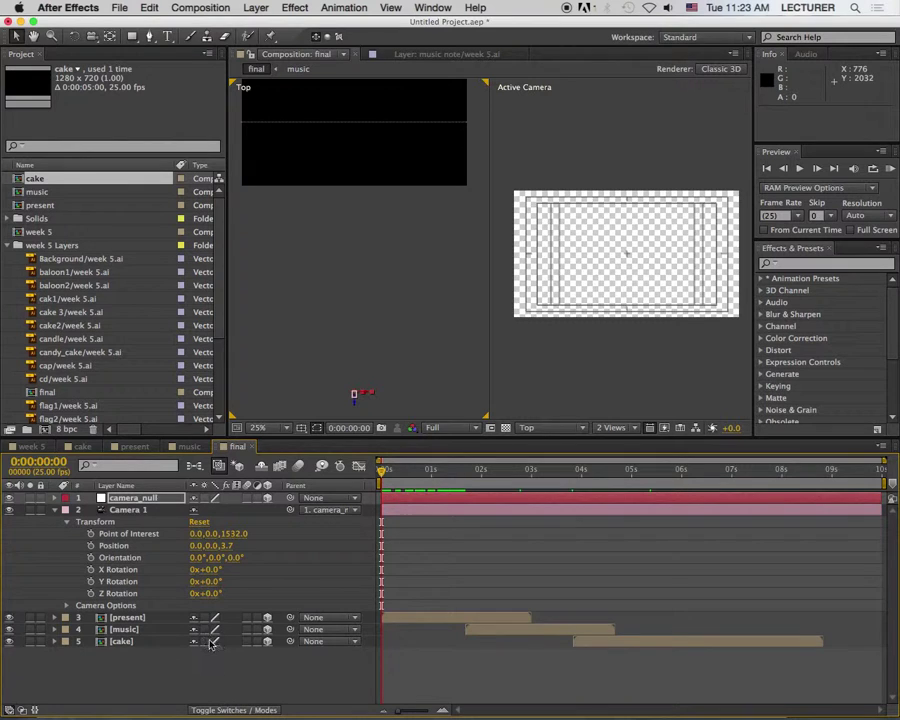
{"action": "left_click", "coordinate": [57, 518]}
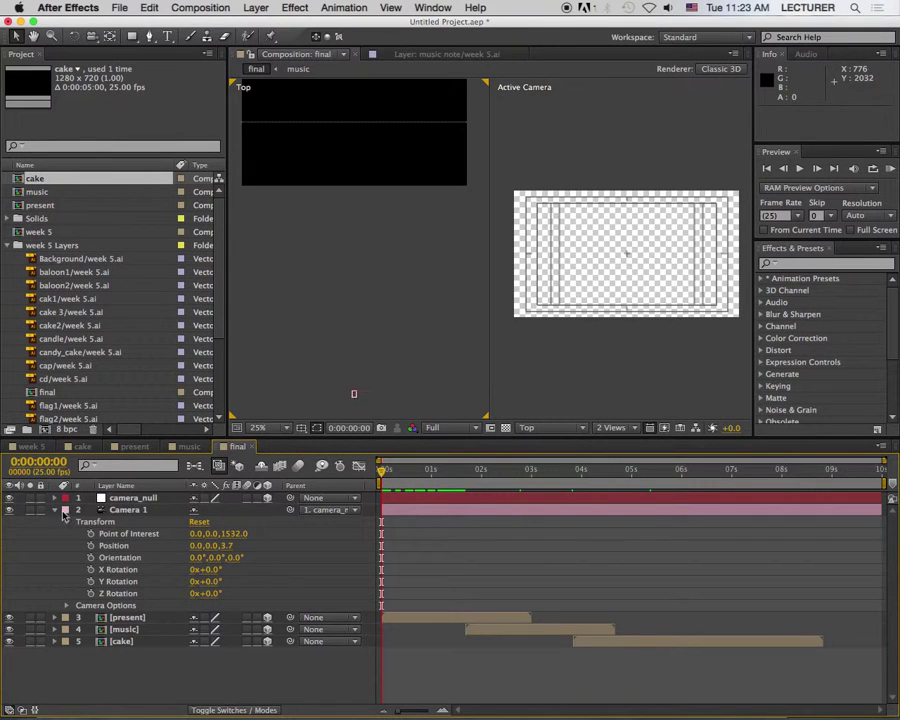
{"action": "left_click", "coordinate": [57, 511]}
{"action": "key", "text": "super+z"}
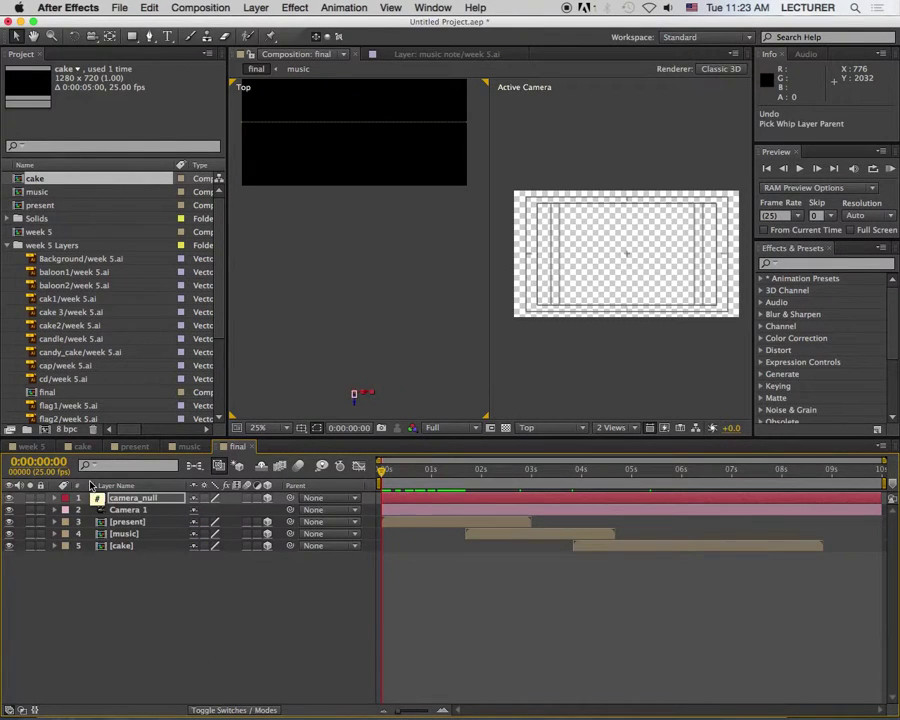
{"action": "key", "text": "super+z"}
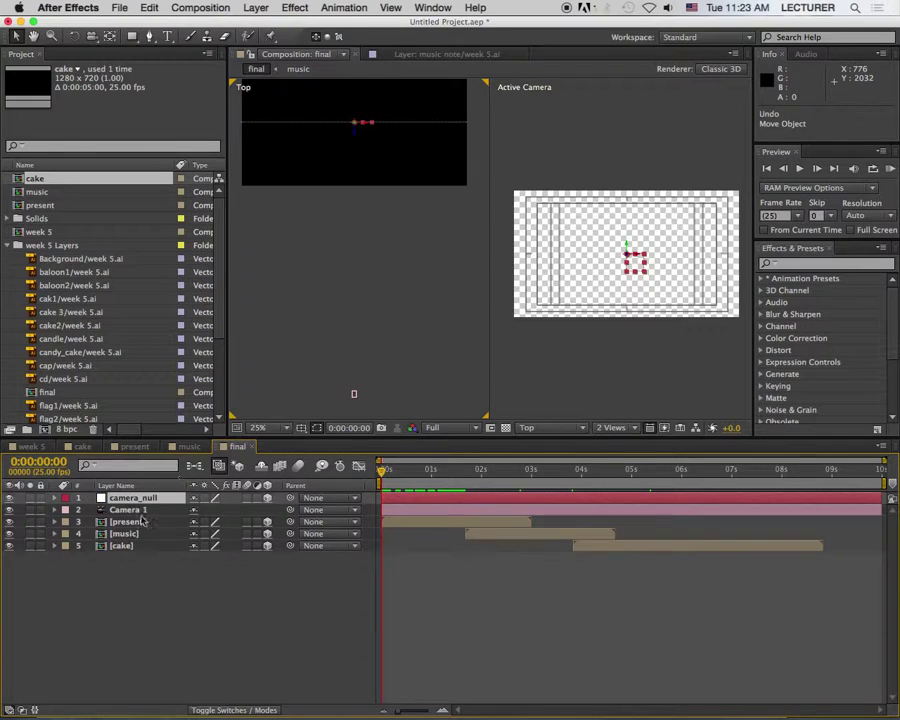
Step: Move camera_null onto Camera 1 at about Z -1536 and parent Camera 1 to the null
{"action": "left_click", "coordinate": [143, 511]}
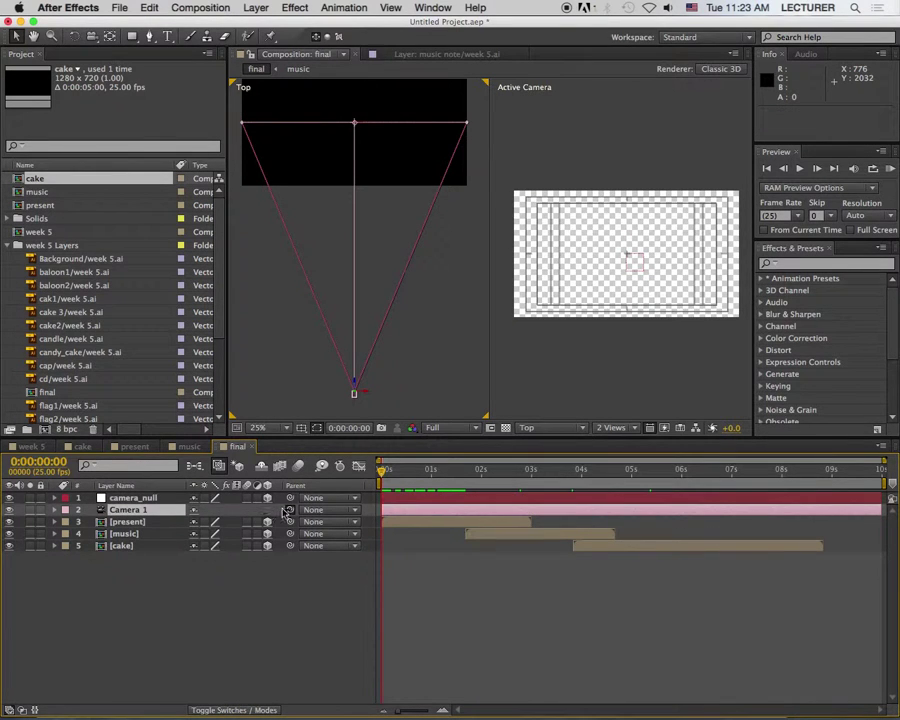
{"action": "left_click", "coordinate": [145, 492]}
{"action": "left_click_drag", "start_coordinate": [356, 131], "coordinate": [361, 405]}
{"action": "left_click_drag", "start_coordinate": [290, 510], "coordinate": [168, 503]}
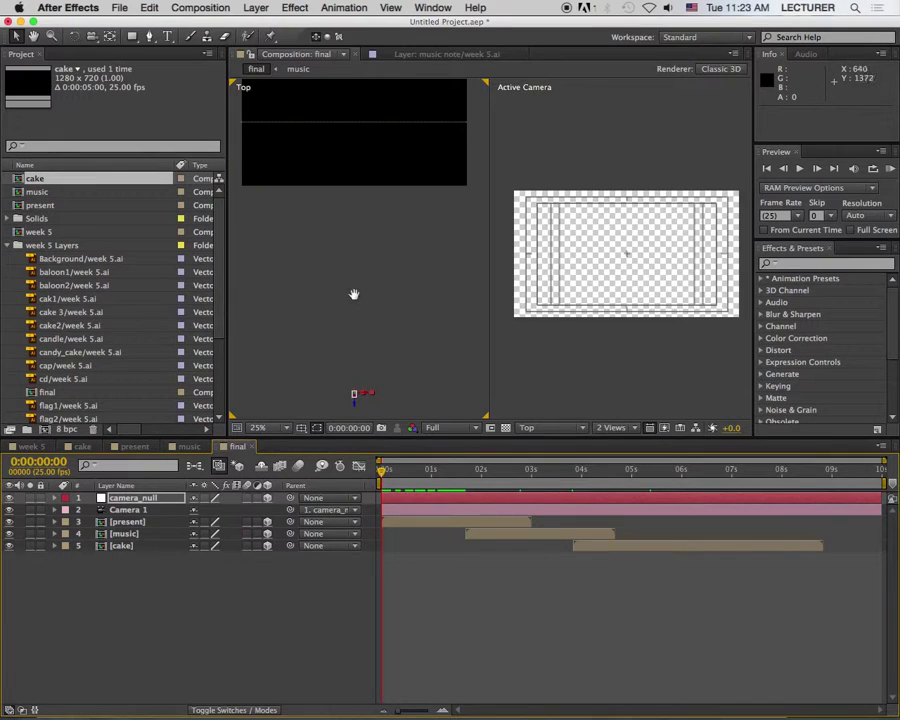
Step: Lock Camera 1 and add a Position keyframe to camera_null at 0:00:01:17
{"action": "left_click_drag", "start_coordinate": [353, 294], "coordinate": [360, 311]}
{"action": "left_click_drag", "start_coordinate": [385, 472], "coordinate": [466, 481]}
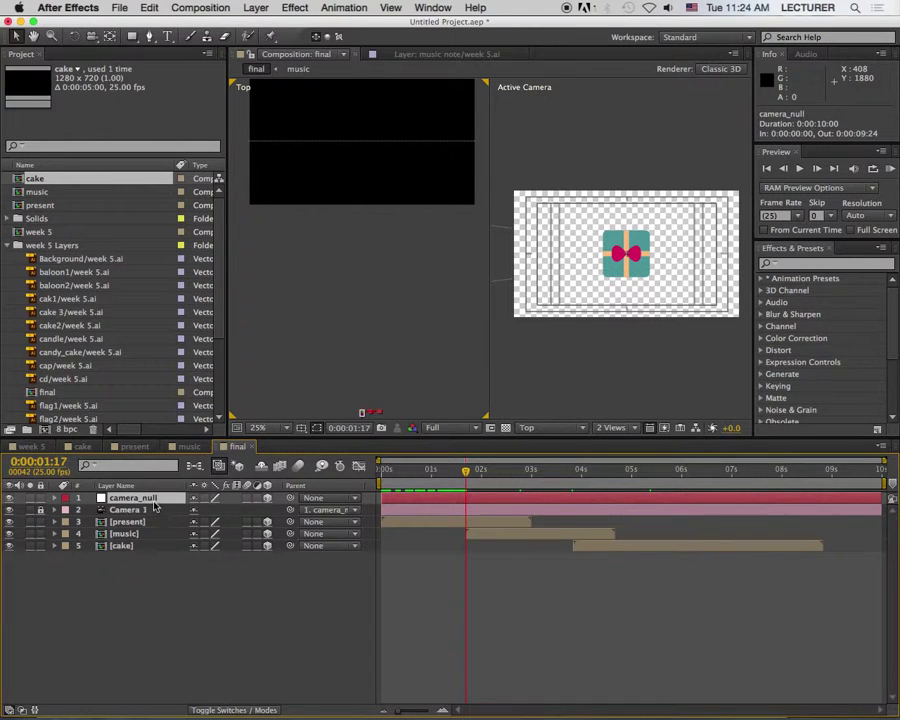
{"action": "key", "text": "p"}
{"action": "left_click", "coordinate": [91, 510]}
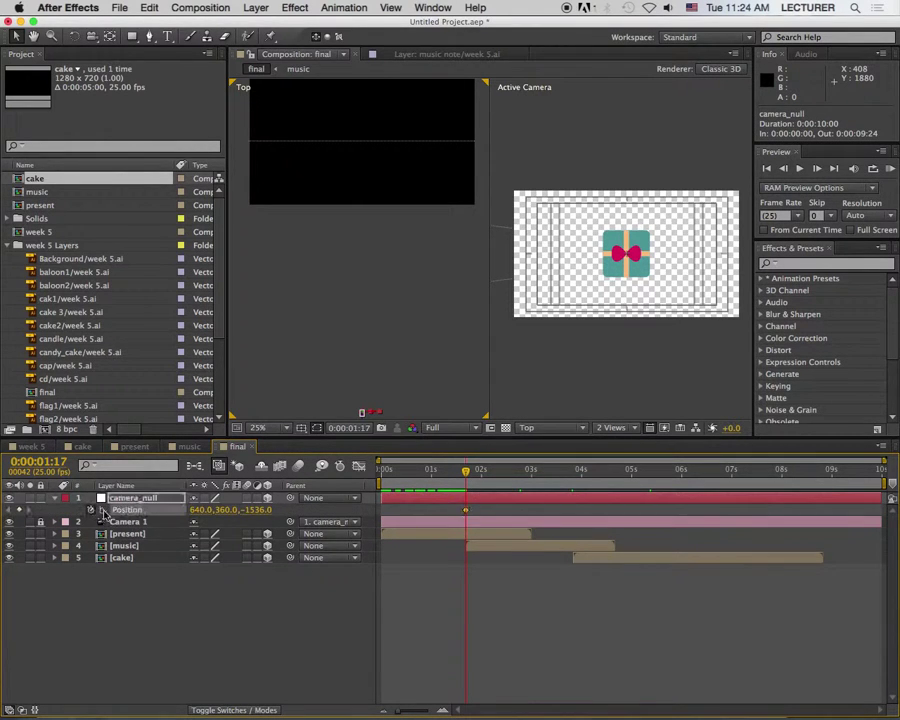
Step: Add an Orientation keyframe to camera_null at 0:00:01:17 and show only its keyframed properties
{"action": "key", "text": "r"}
{"action": "left_click", "coordinate": [91, 510]}
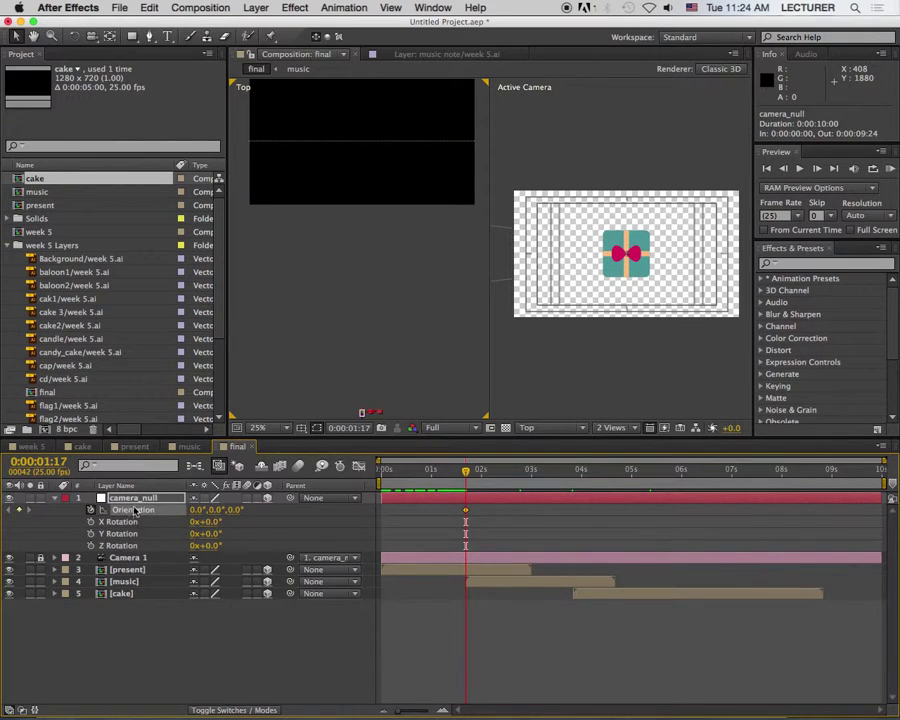
{"action": "key", "text": "u"}
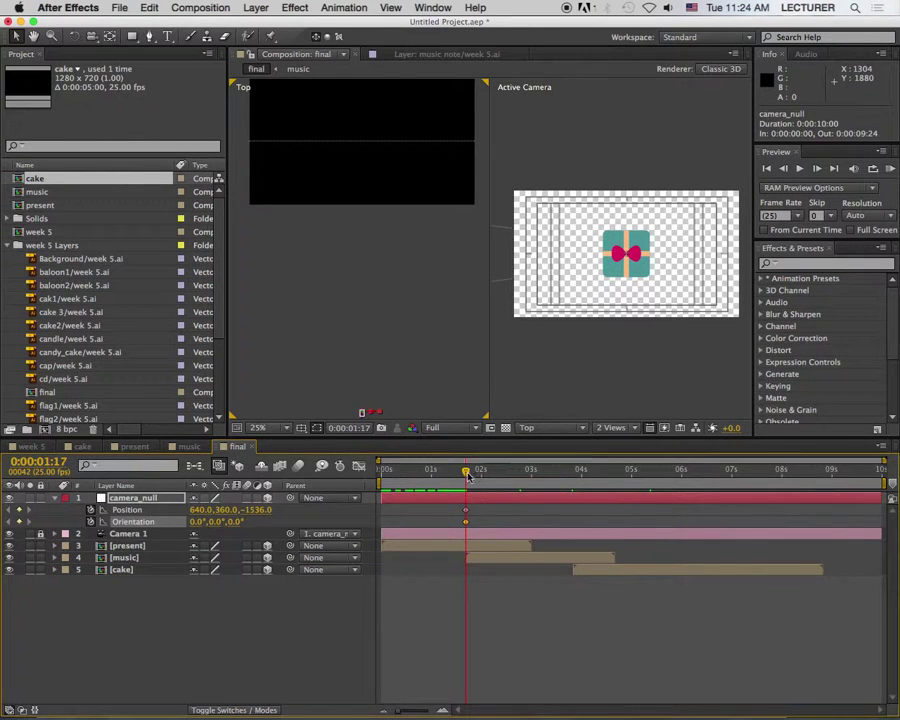
Step: At 0:00:02:03, move camera_null in the Top view to about X -828, Z -268 and set its Y orientation to 327°
{"action": "mouse_move", "coordinate": [469, 477]}
{"action": "left_mouse_down"}
{"action": "mouse_move", "coordinate": [434, 477]}
{"action": "mouse_move", "coordinate": [485, 477]}
{"action": "left_mouse_up"}
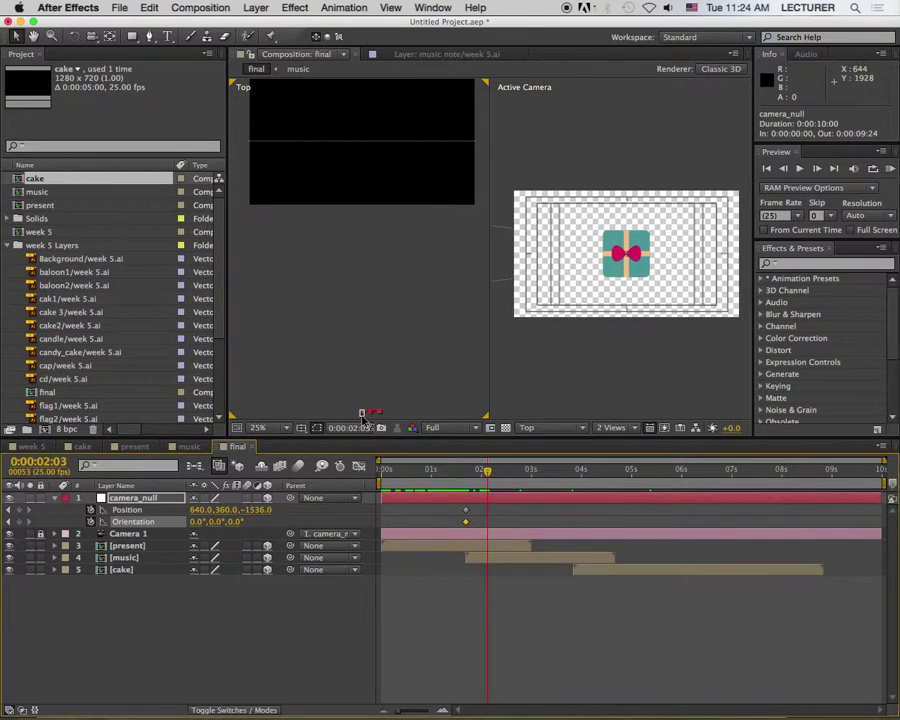
{"action": "left_click_drag", "start_coordinate": [364, 414], "coordinate": [253, 232]}
{"action": "key", "text": "space"}
{"action": "left_click_drag", "start_coordinate": [327, 196], "coordinate": [394, 255]}
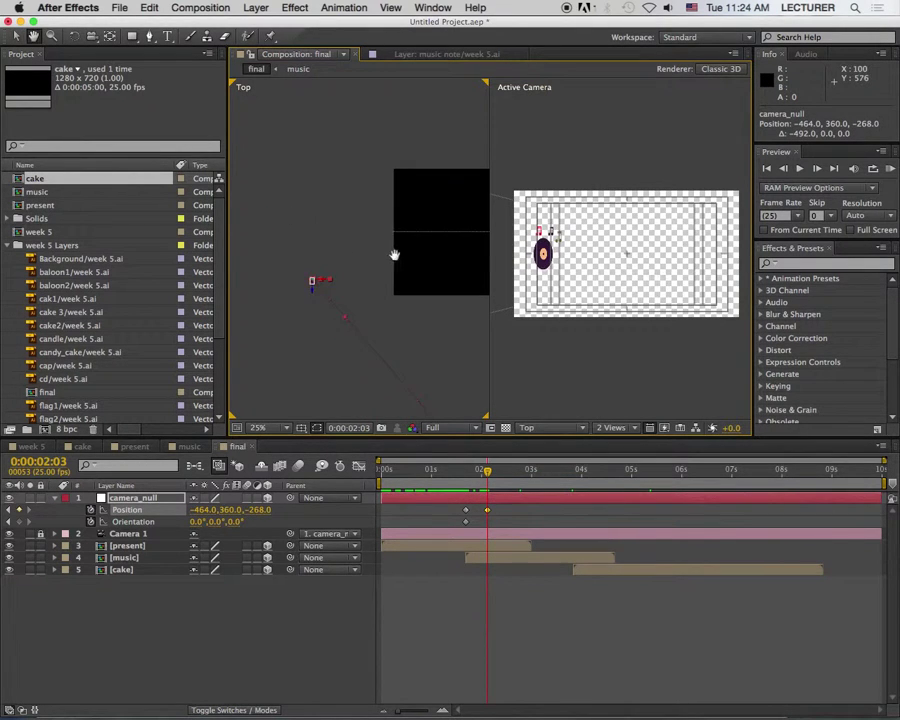
{"action": "left_click_drag", "start_coordinate": [329, 286], "coordinate": [270, 276]}
{"action": "key", "text": "w"}
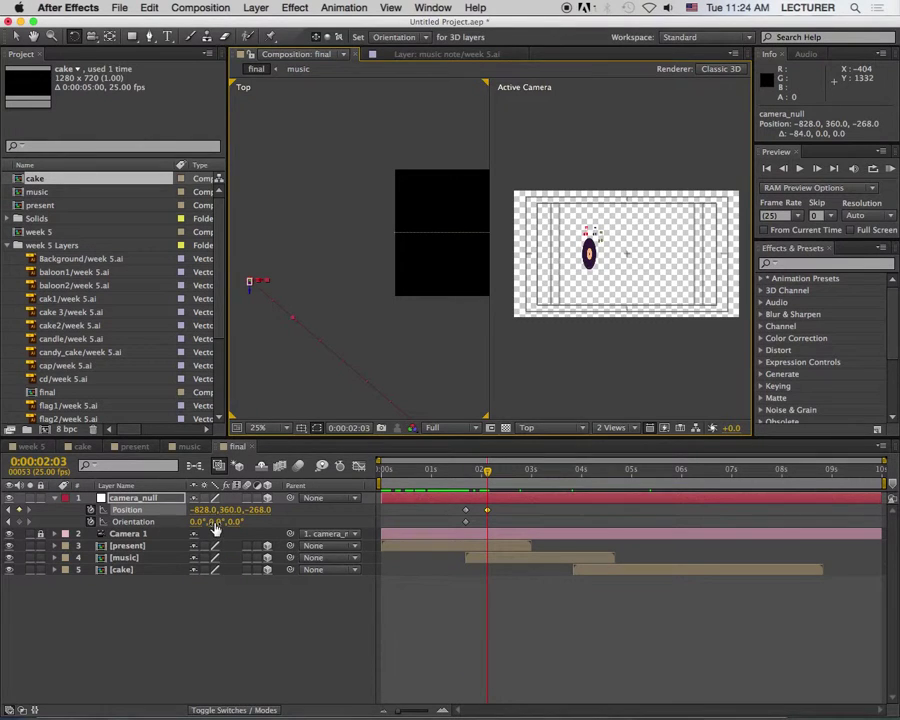
{"action": "left_click_drag", "start_coordinate": [214, 523], "coordinate": [191, 521]}
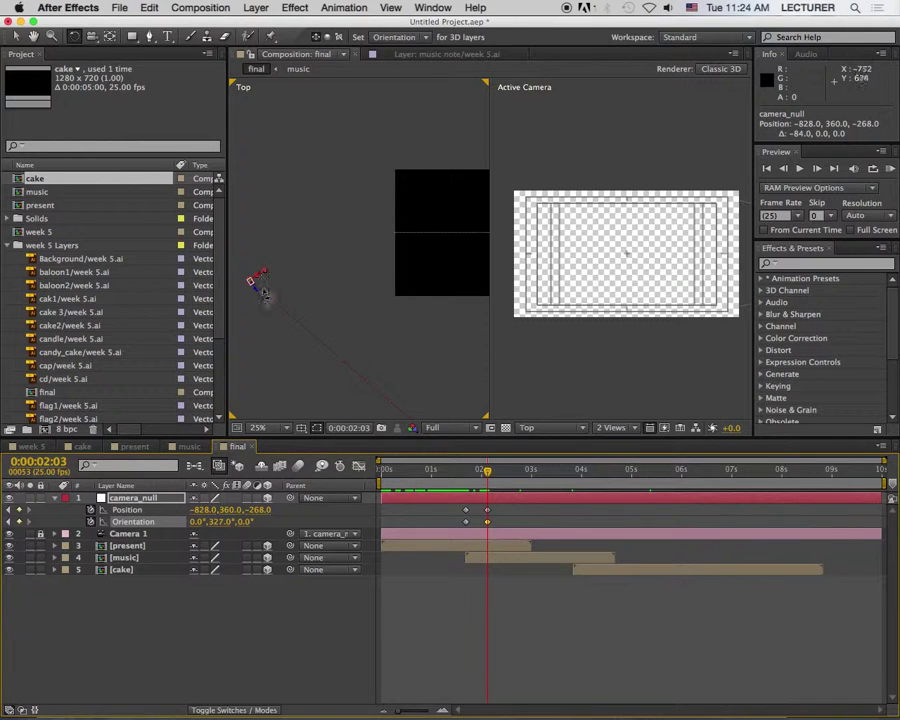
Step: Move camera_null closer to the music layer in the Top view, to about X 0, Z 270
{"action": "key", "text": "v"}
{"action": "left_click_drag", "start_coordinate": [255, 282], "coordinate": [392, 225]}
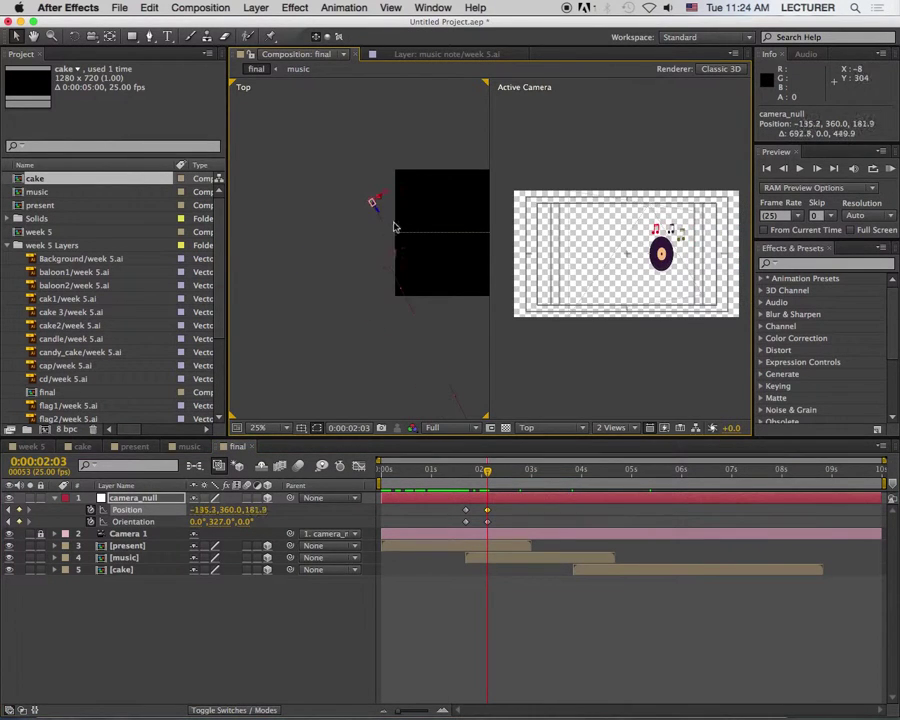
{"action": "right_click", "coordinate": [385, 217]}
{"action": "left_click", "coordinate": [322, 287]}
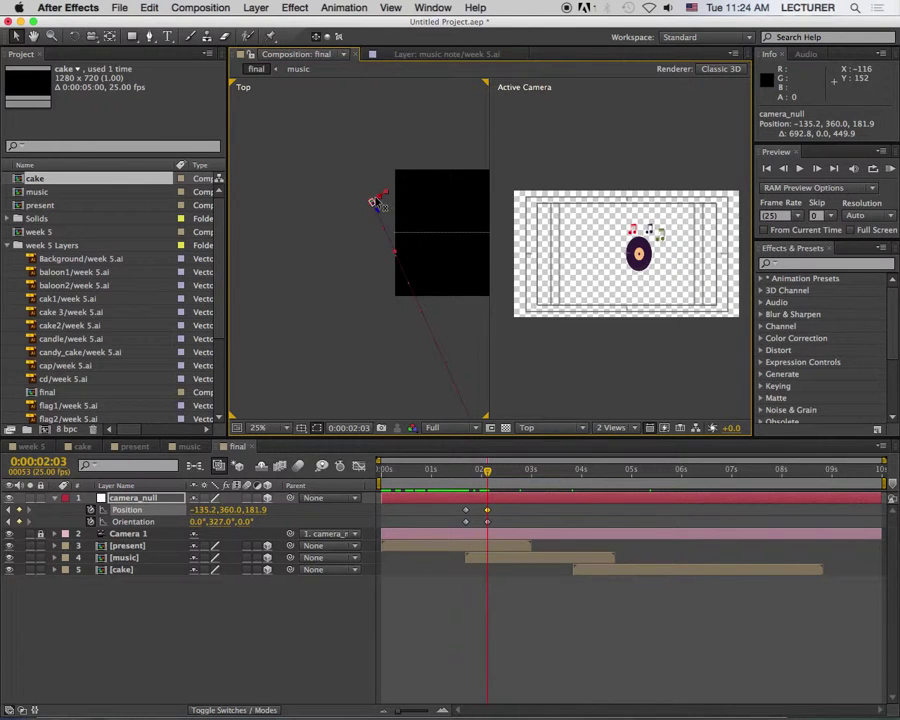
{"action": "left_click_drag", "start_coordinate": [378, 203], "coordinate": [397, 185]}
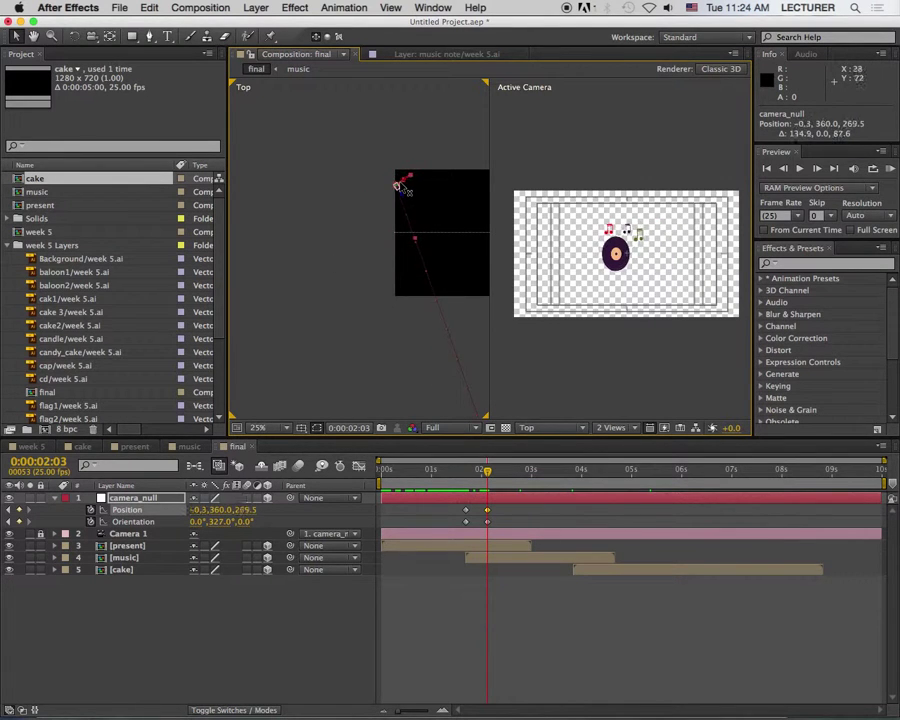
Step: Set camera_null's Y orientation to 304° and move it to about X 387, Z 846, centring the record in the camera
{"action": "left_click_drag", "start_coordinate": [224, 528], "coordinate": [198, 528]}
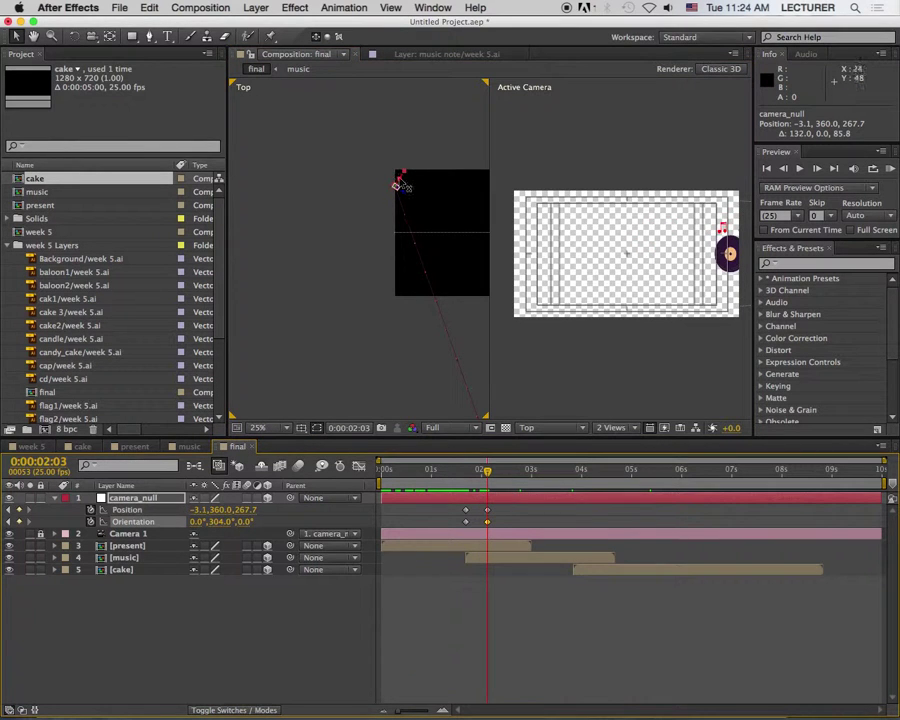
{"action": "left_click_drag", "start_coordinate": [400, 179], "coordinate": [441, 119]}
{"action": "key", "text": "space"}
{"action": "left_click_drag", "start_coordinate": [435, 161], "coordinate": [392, 222]}
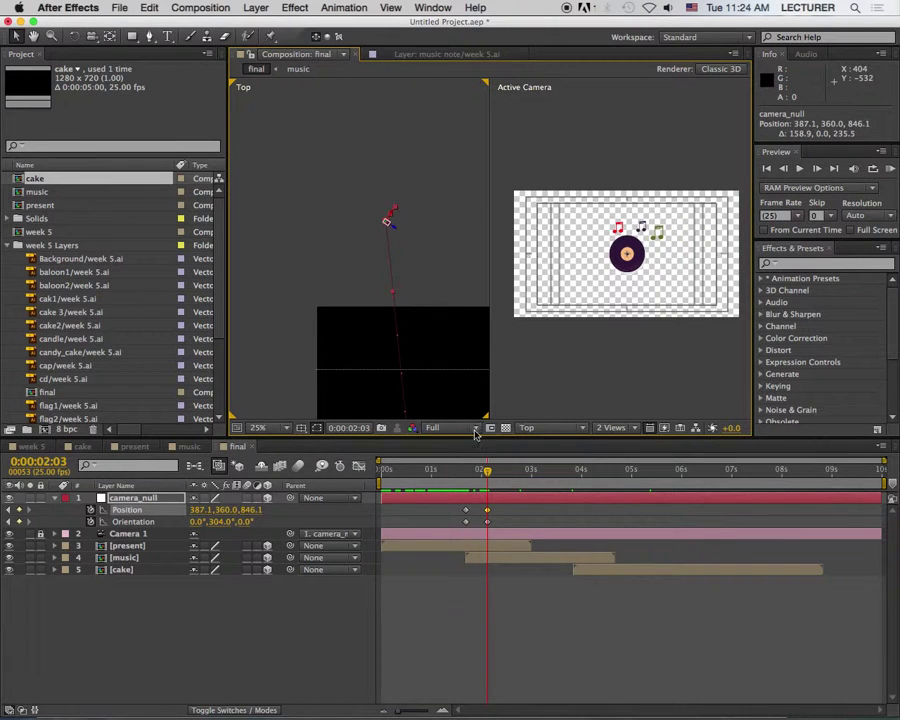
Step: Move camera_null's first Position and Orientation keyframes to 0:00:01:08
{"action": "mouse_move", "coordinate": [474, 489]}
{"action": "left_mouse_down"}
{"action": "mouse_move", "coordinate": [482, 489]}
{"action": "mouse_move", "coordinate": [382, 489]}
{"action": "mouse_move", "coordinate": [465, 485]}
{"action": "mouse_move", "coordinate": [463, 530]}
{"action": "left_mouse_up"}
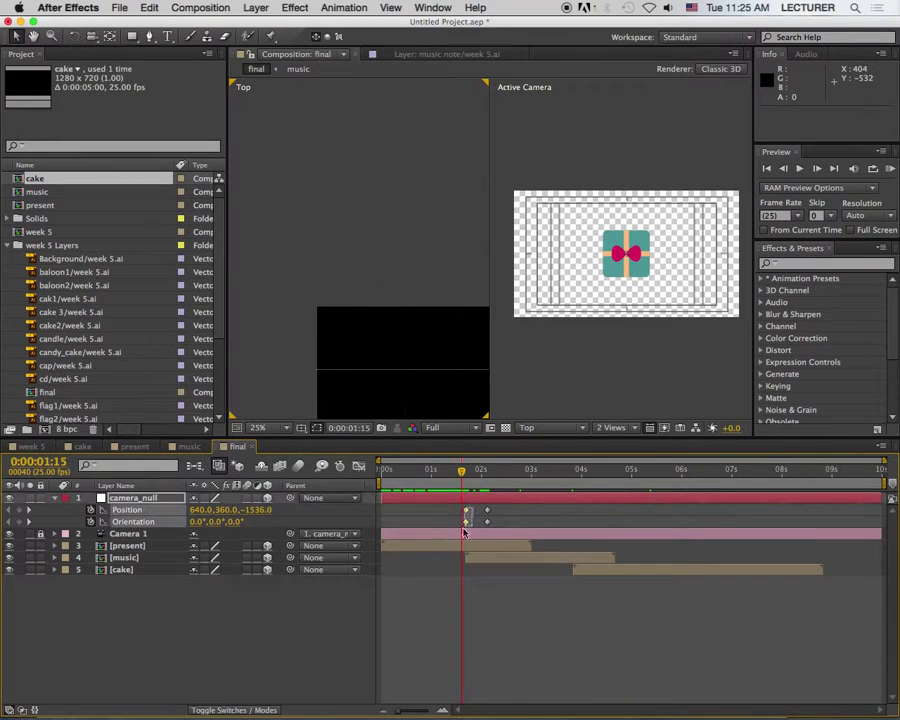
{"action": "double_click", "coordinate": [465, 510]}
{"action": "key", "text": "Escape"}
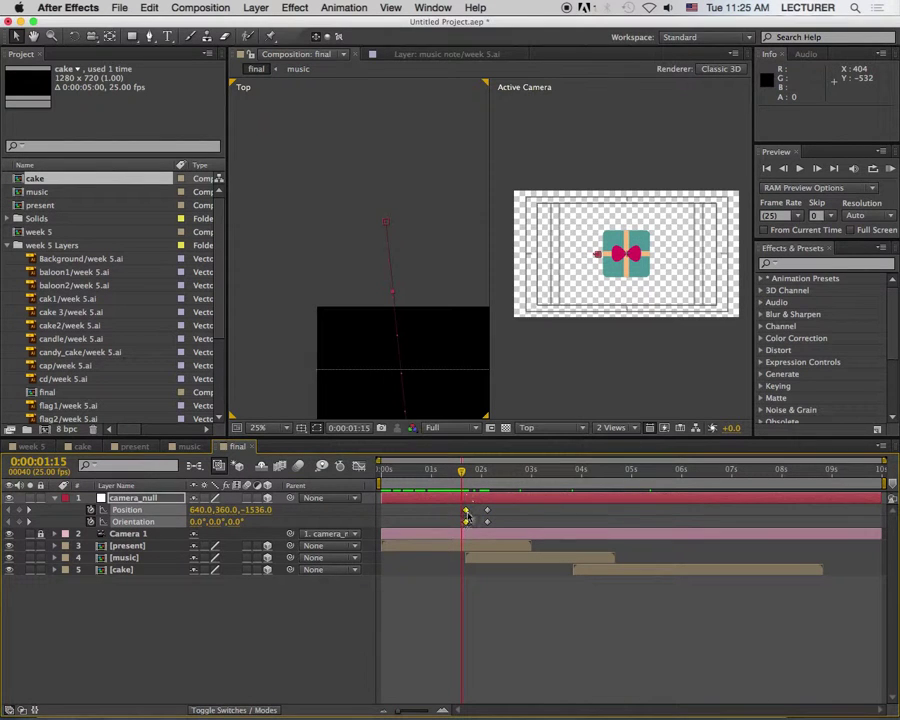
{"action": "left_click_drag", "start_coordinate": [464, 510], "coordinate": [564, 511]}
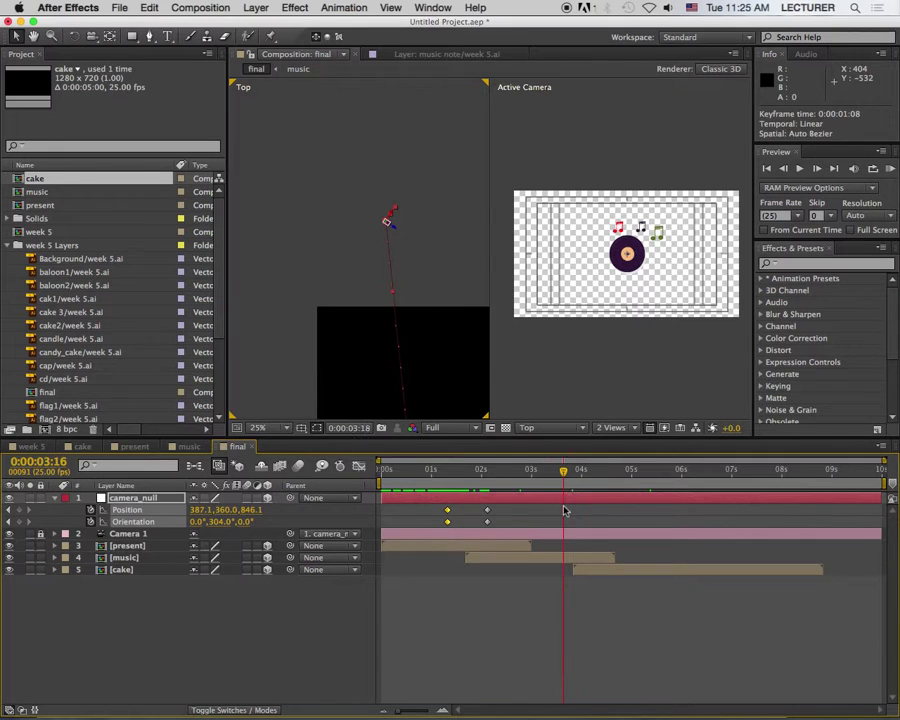
Step: Copy camera_null's second Position and Orientation keyframes to 0:00:03:16 and move the current time to 0:00:04:15
{"action": "left_click_drag", "start_coordinate": [507, 509], "coordinate": [480, 530]}
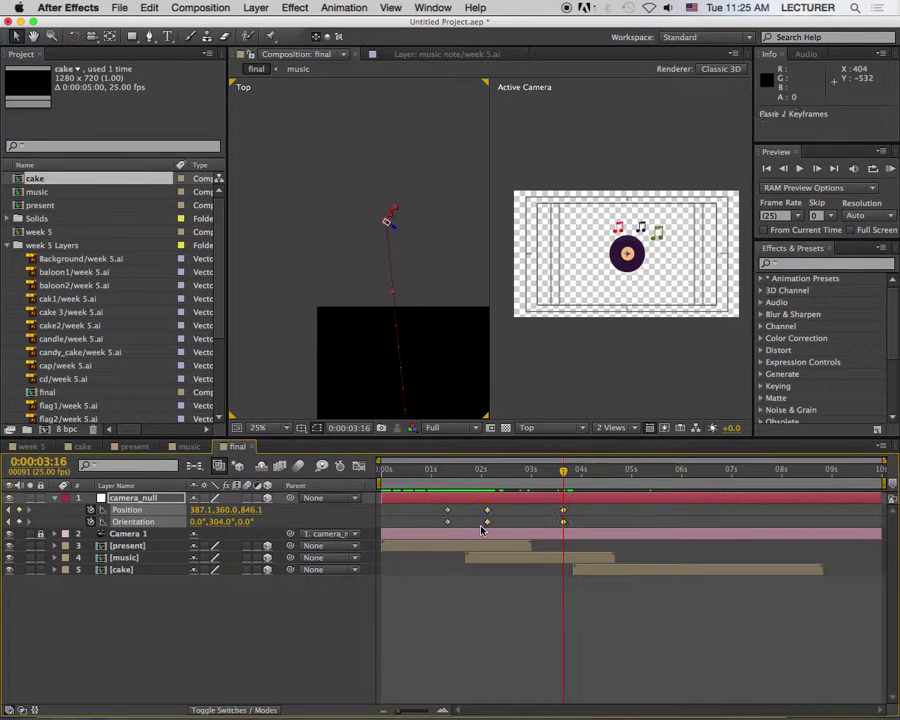
{"action": "left_click_drag", "start_coordinate": [564, 480], "coordinate": [613, 478]}
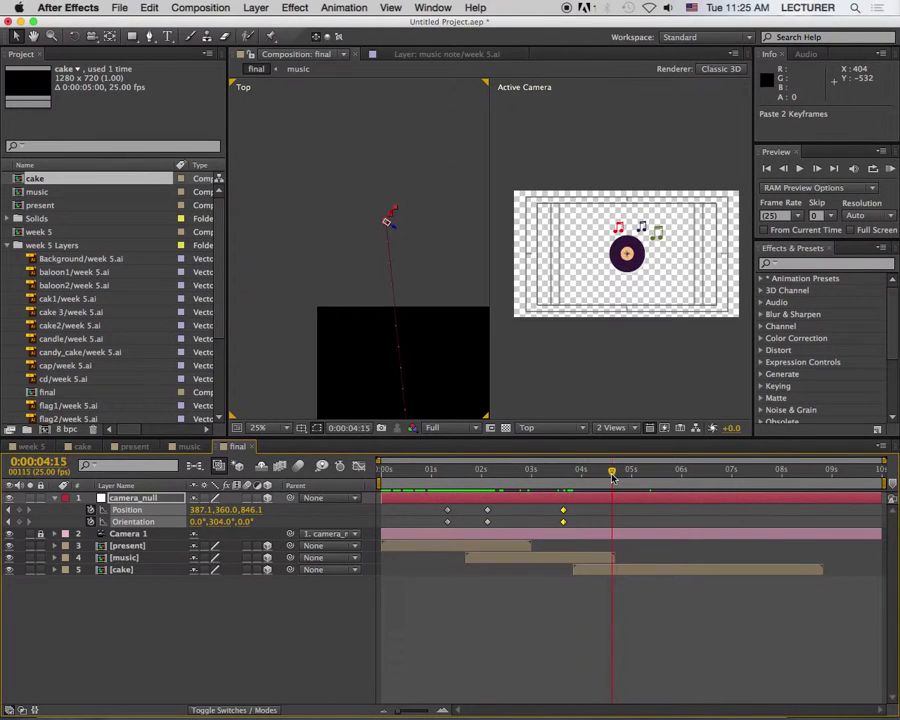
{"action": "key", "text": "comma"}
{"action": "key", "text": "comma"}
{"action": "key", "text": "comma"}
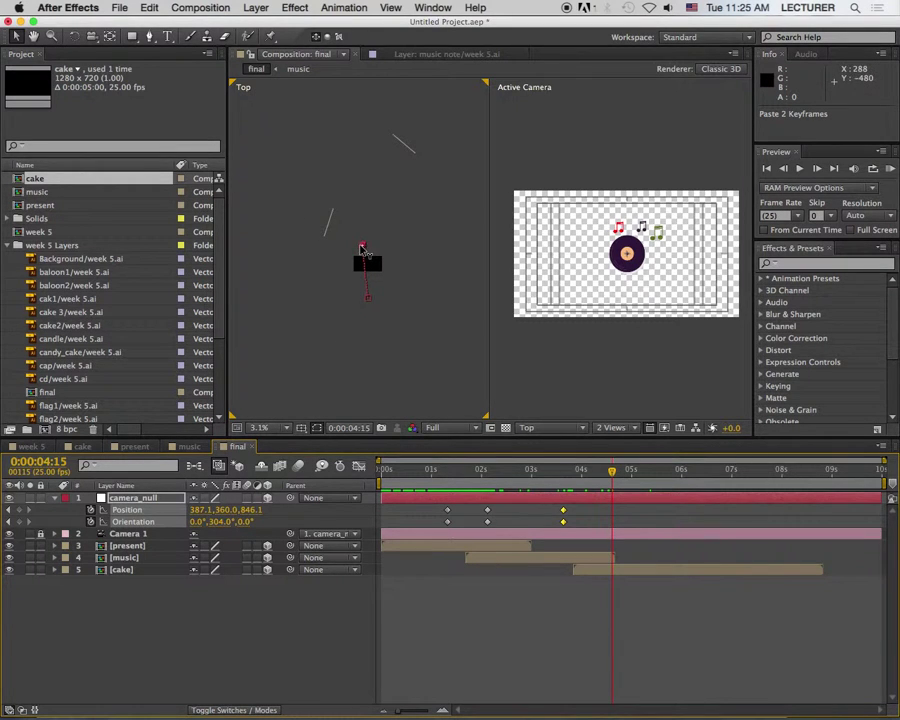
{"action": "left_click_drag", "start_coordinate": [366, 250], "coordinate": [355, 232]}
{"action": "key", "text": "super+z"}
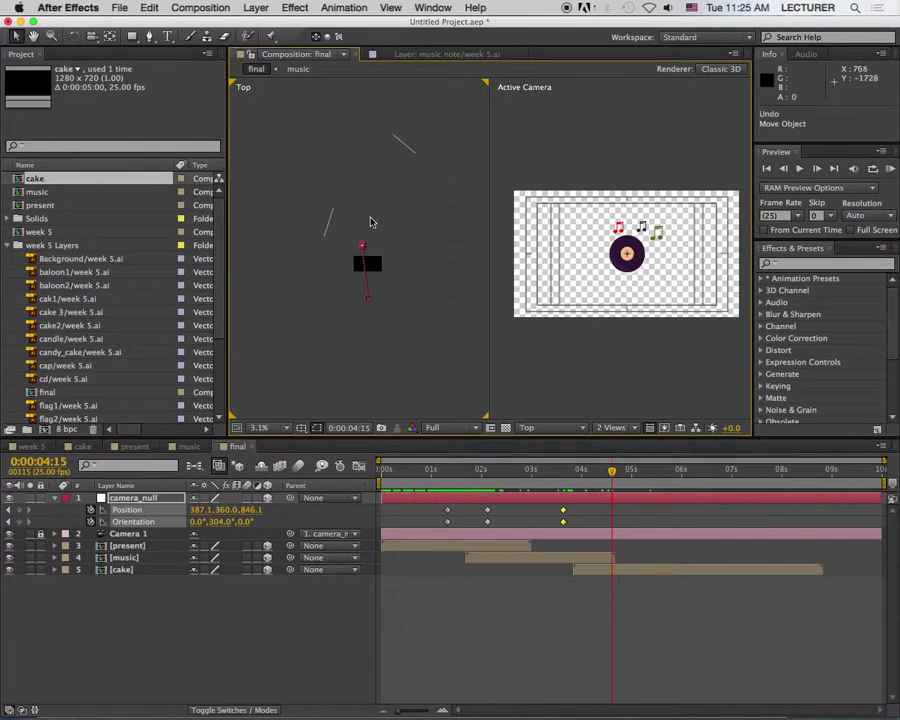
{"action": "key", "text": "period"}
{"action": "key", "text": "period"}
{"action": "key", "text": "period"}
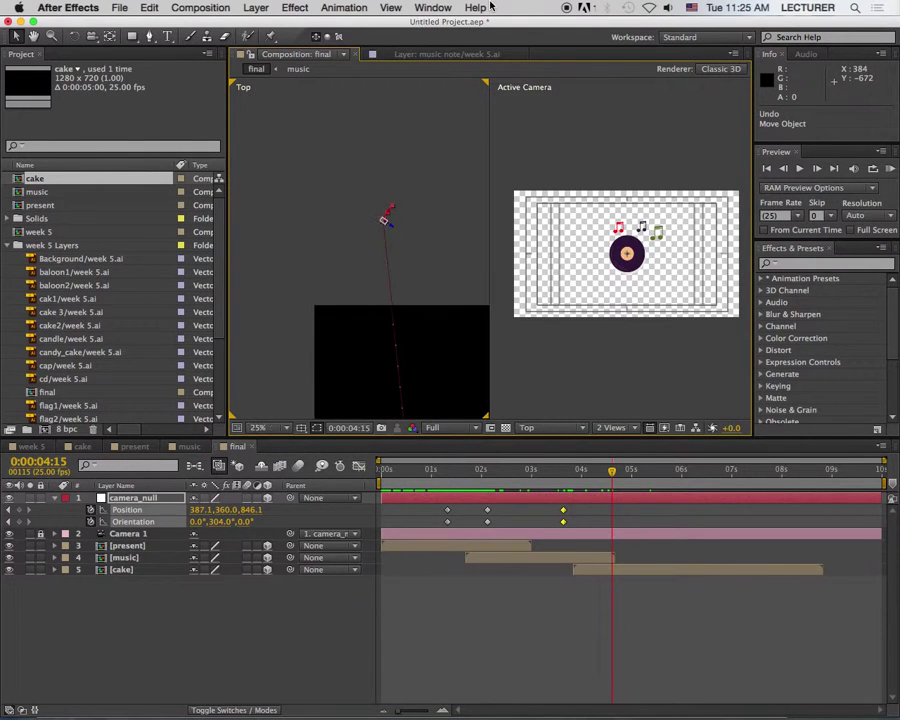
Step: At 0:00:04:15, rotate camera_null to a Y orientation of 56° and move it to about X 34, Z 1369 in the Top view
{"action": "key", "text": "w"}
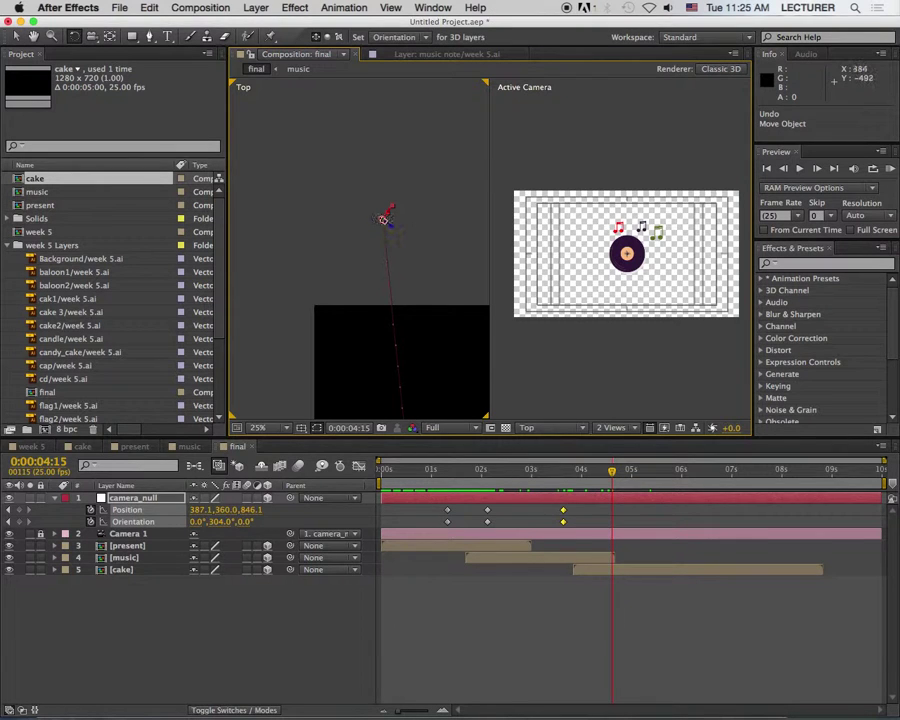
{"action": "left_click_drag", "start_coordinate": [384, 218], "coordinate": [365, 220]}
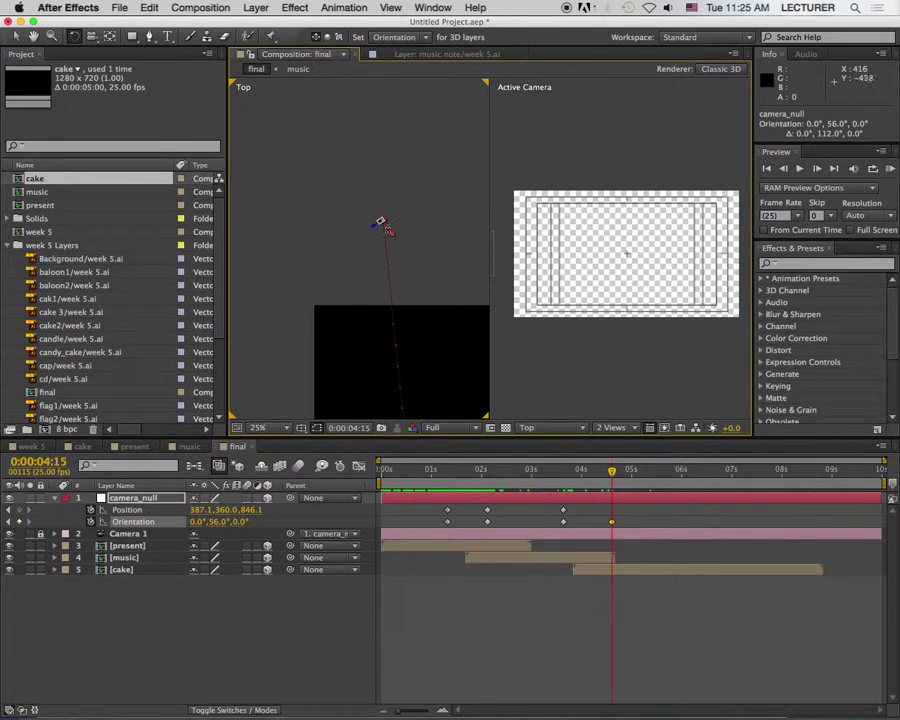
{"action": "key", "text": "v"}
{"action": "left_click_drag", "start_coordinate": [384, 224], "coordinate": [320, 137]}
{"action": "left_click_drag", "start_coordinate": [392, 155], "coordinate": [339, 349]}
{"action": "scroll", "coordinate": [396, 220], "scroll_direction": "down", "scroll_amount": 1}
{"action": "scroll", "coordinate": [396, 216], "scroll_direction": "down", "scroll_amount": 1}
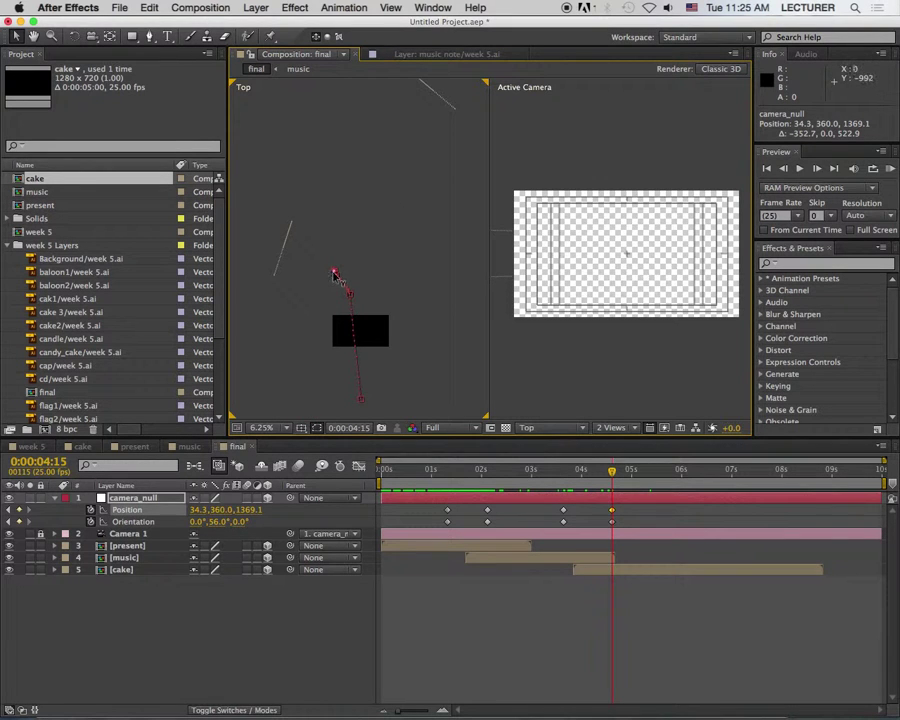
Step: Move camera_null in the Top view to about X 1185, Z 4693, keeping Y at 360, to frame the cake
{"action": "left_click_drag", "start_coordinate": [335, 275], "coordinate": [299, 185]}
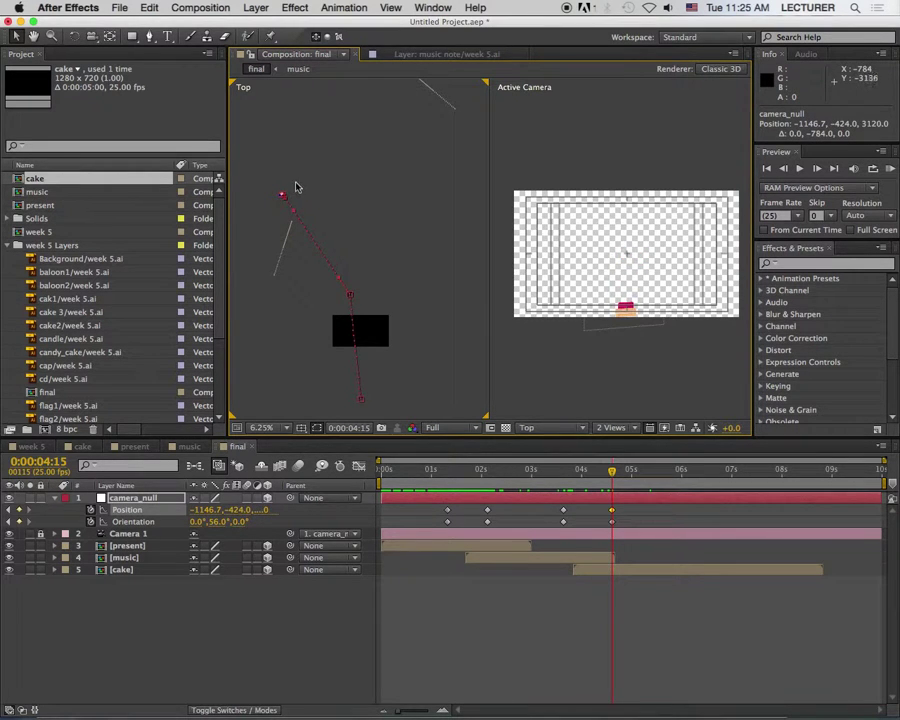
{"action": "key", "text": "super+z"}
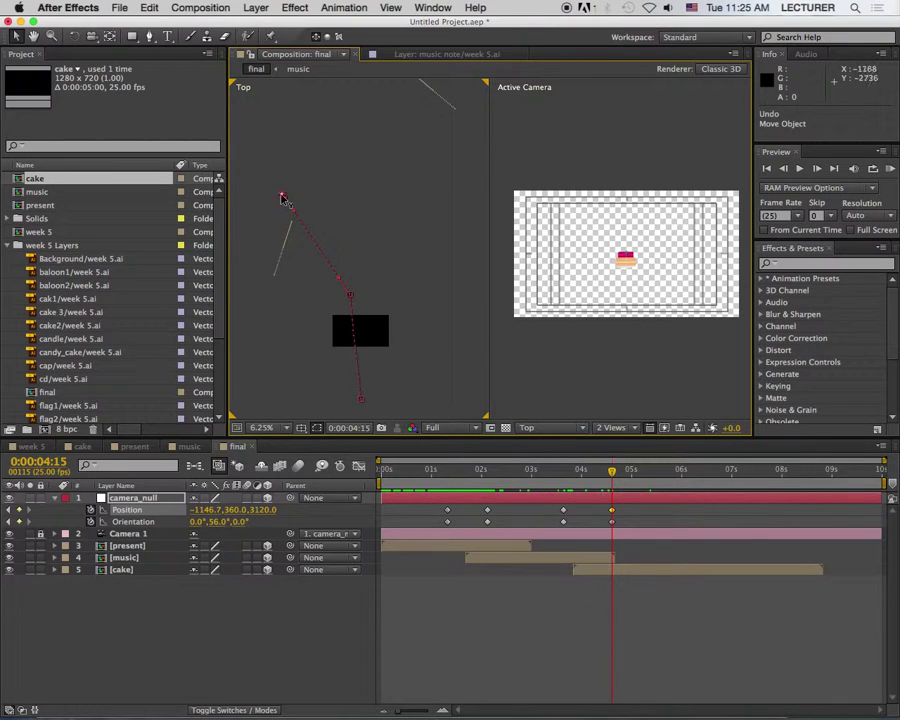
{"action": "left_click_drag", "start_coordinate": [282, 199], "coordinate": [371, 113]}
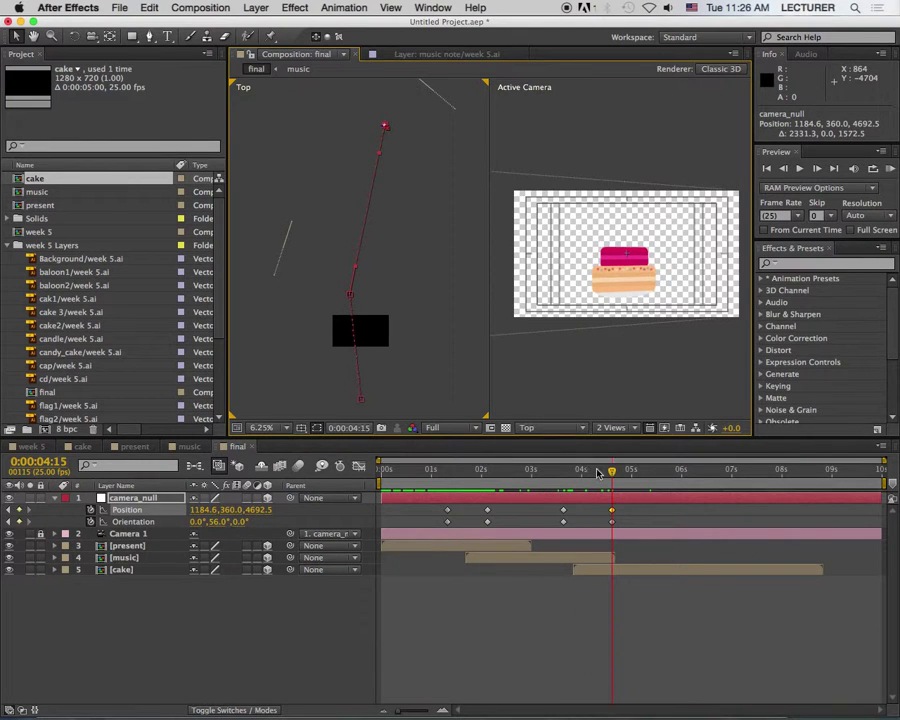
Step: Return to 0:00:00:00, end the work area at 0:00:06:10, and run a RAM preview
{"action": "left_click_drag", "start_coordinate": [536, 468], "coordinate": [375, 507]}
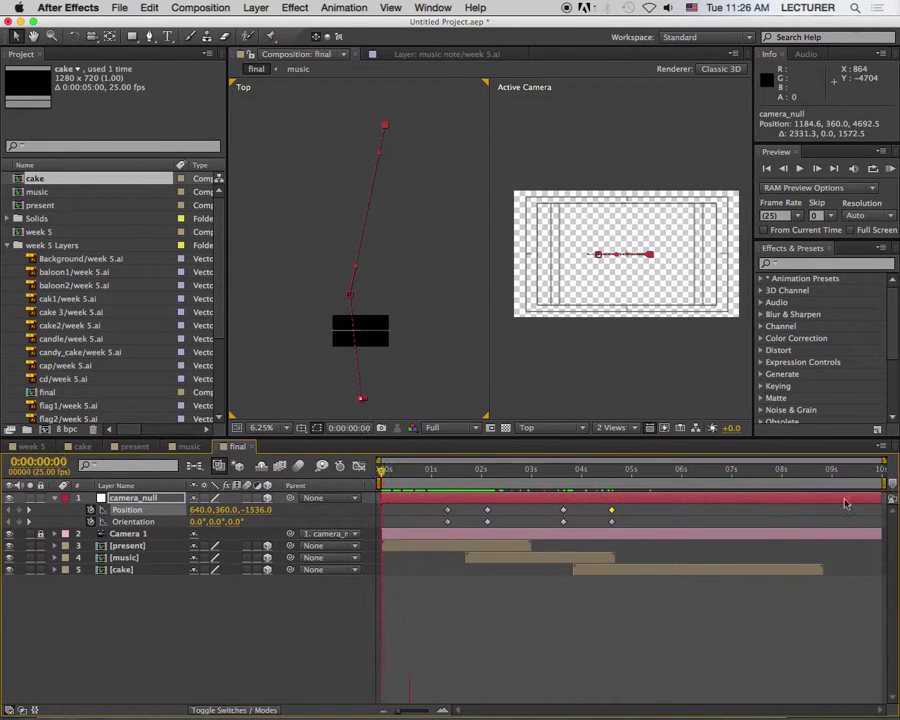
{"action": "left_click_drag", "start_coordinate": [886, 478], "coordinate": [706, 478]}
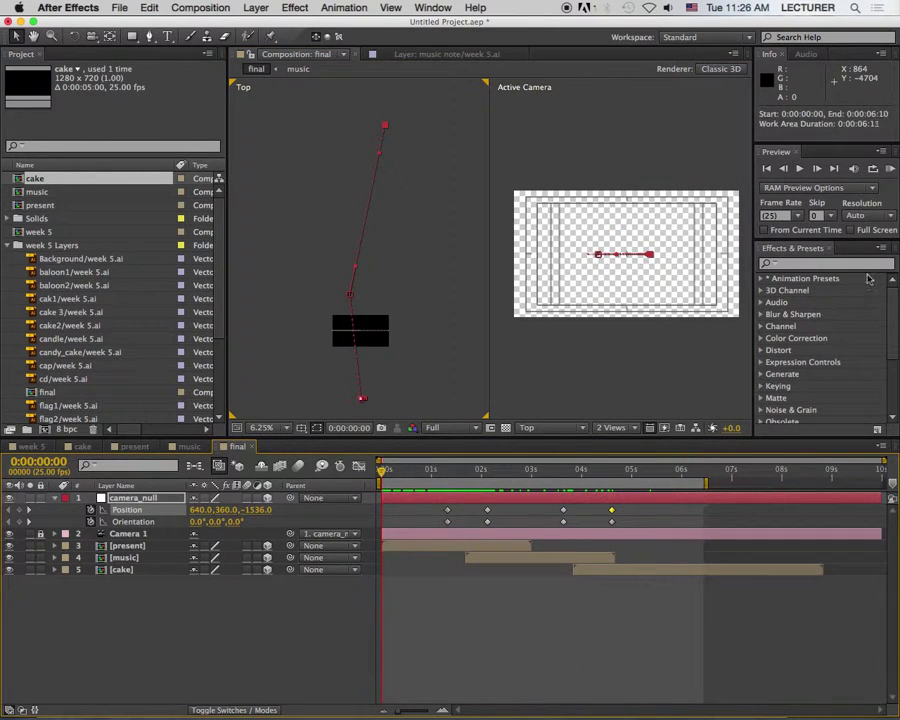
{"action": "left_click", "coordinate": [891, 169]}
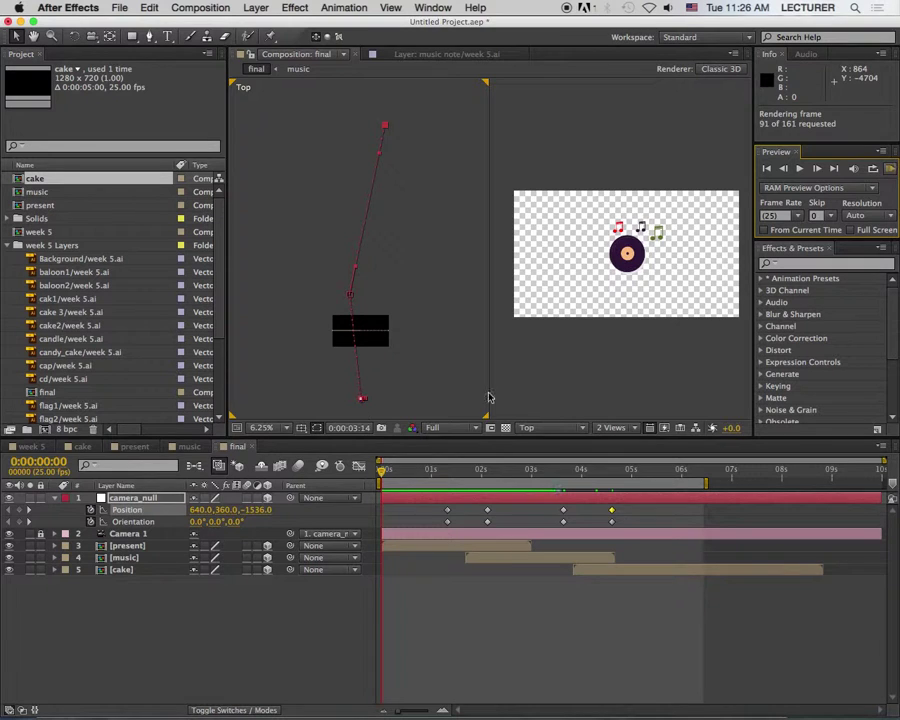
Step: Set the viewer resolution to Auto and switch to a single Active Camera view at 50% magnification
{"action": "left_click", "coordinate": [472, 428]}
{"action": "left_click", "coordinate": [470, 430]}
{"action": "left_click", "coordinate": [543, 431]}
{"action": "left_click", "coordinate": [555, 429]}
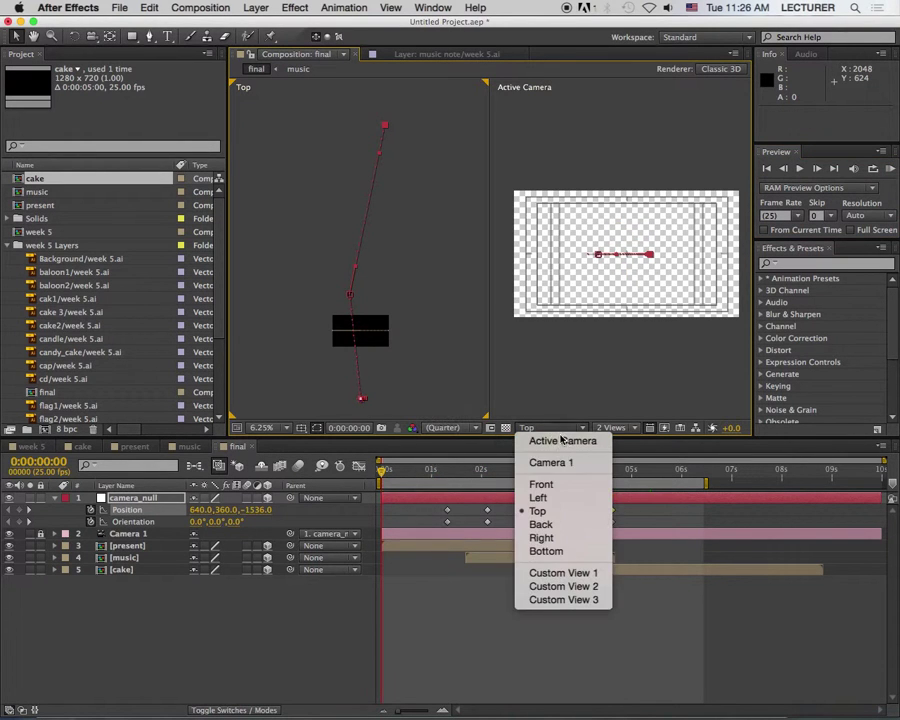
{"action": "left_click", "coordinate": [611, 428]}
{"action": "left_click", "coordinate": [611, 428]}
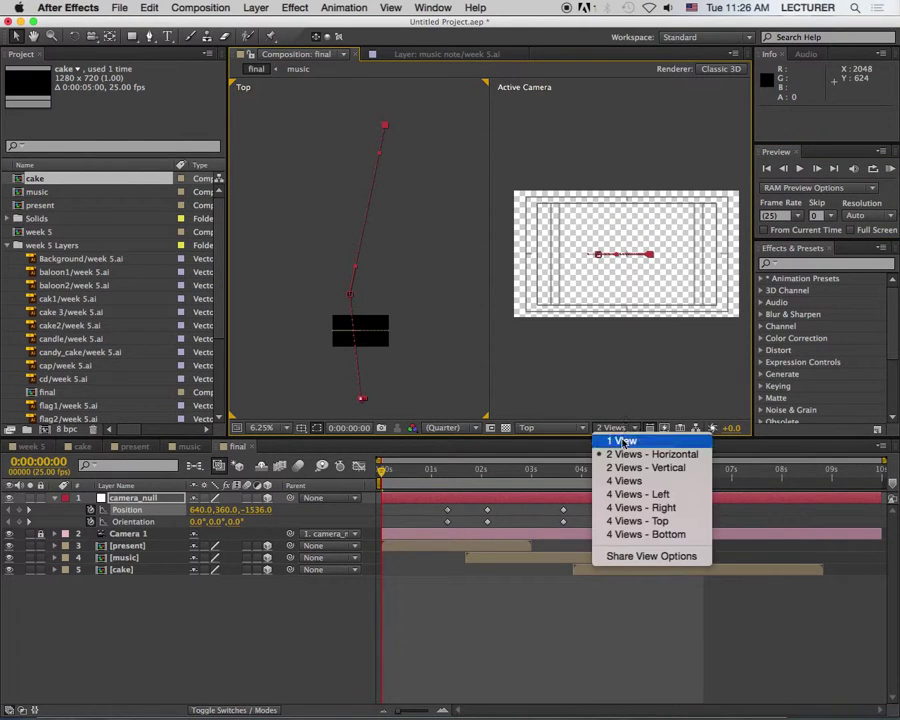
{"action": "left_click", "coordinate": [624, 441]}
{"action": "key", "text": "period"}
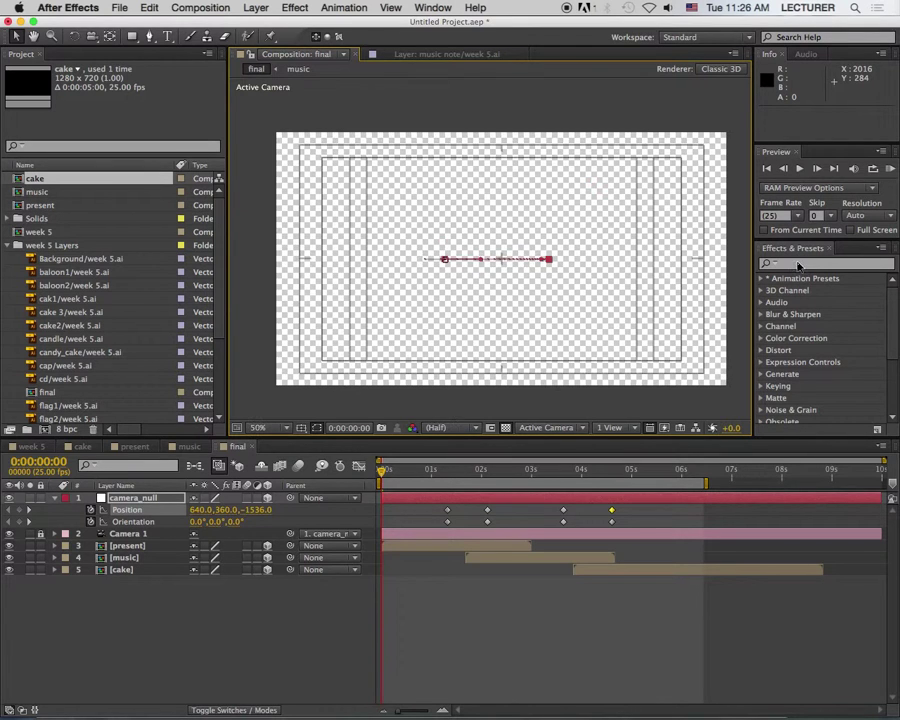
Step: Run a RAM preview of the camera animation and return the current time to 0:00:00:00
{"action": "left_click", "coordinate": [889, 170]}
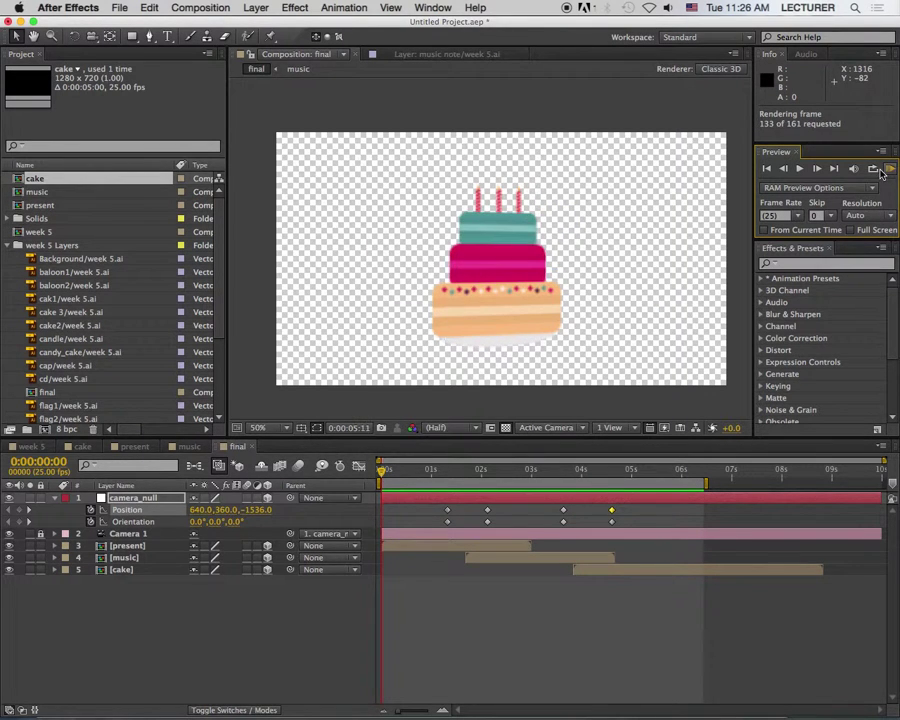
{"action": "key", "text": "space"}
{"action": "key", "text": "space"}
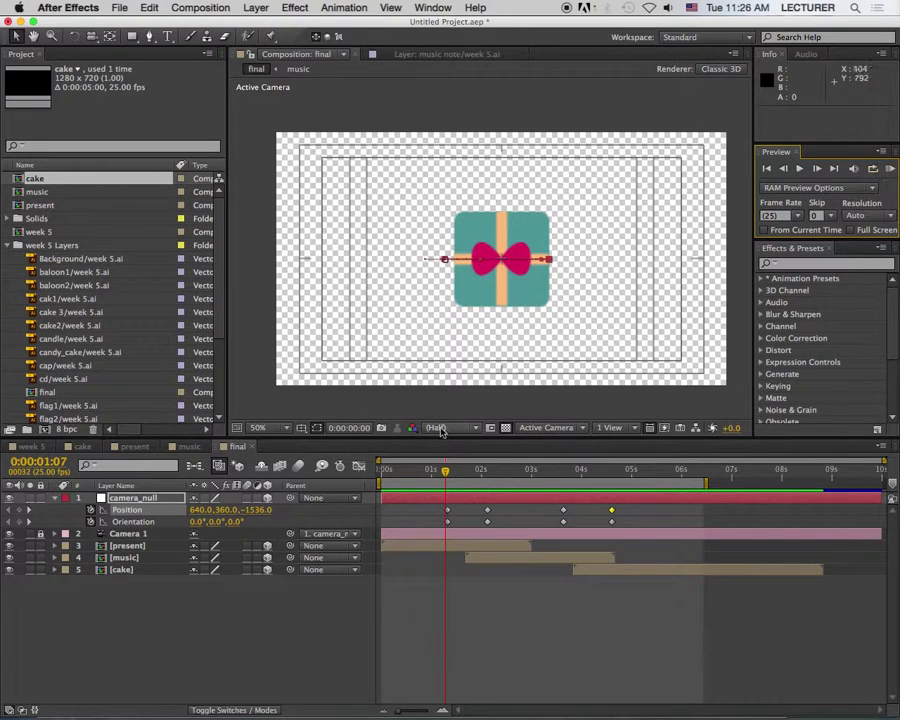
{"action": "left_click_drag", "start_coordinate": [445, 470], "coordinate": [424, 477]}
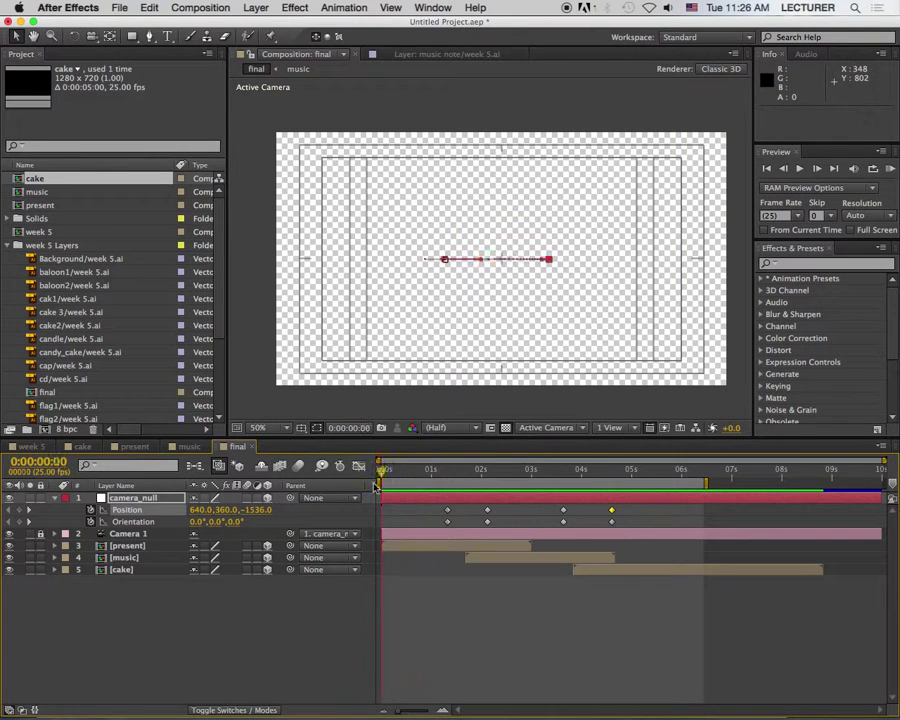
Step: Add the baloon1 and baloon2 artwork to the final composition, directly above the present layer
{"action": "left_click", "coordinate": [106, 274]}
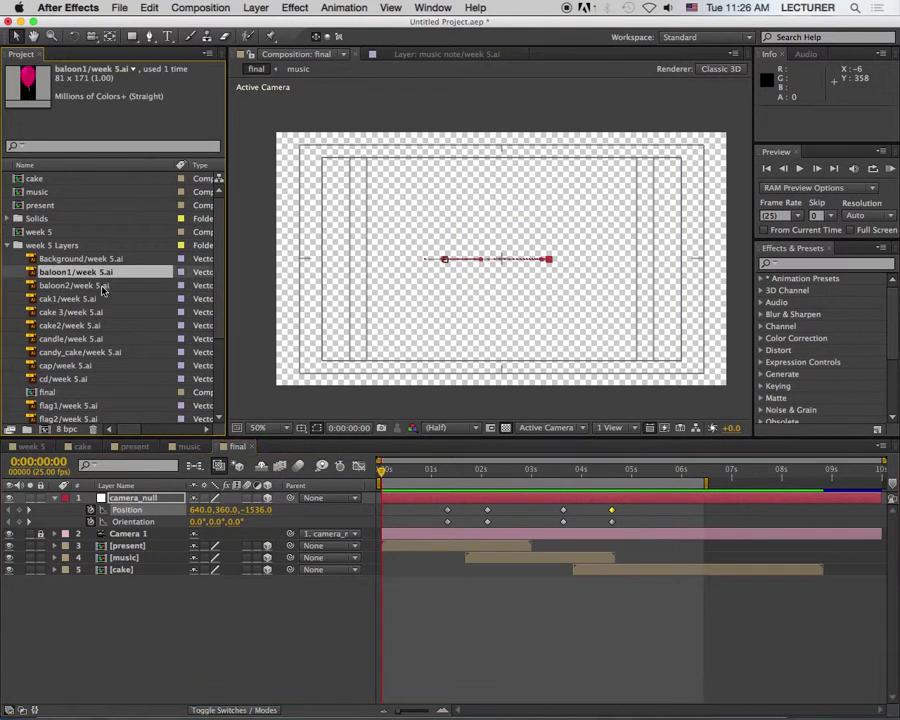
{"action": "right_click", "coordinate": [106, 280]}
{"action": "key", "text": "Escape"}
{"action": "left_click", "coordinate": [102, 286], "text": "shift"}
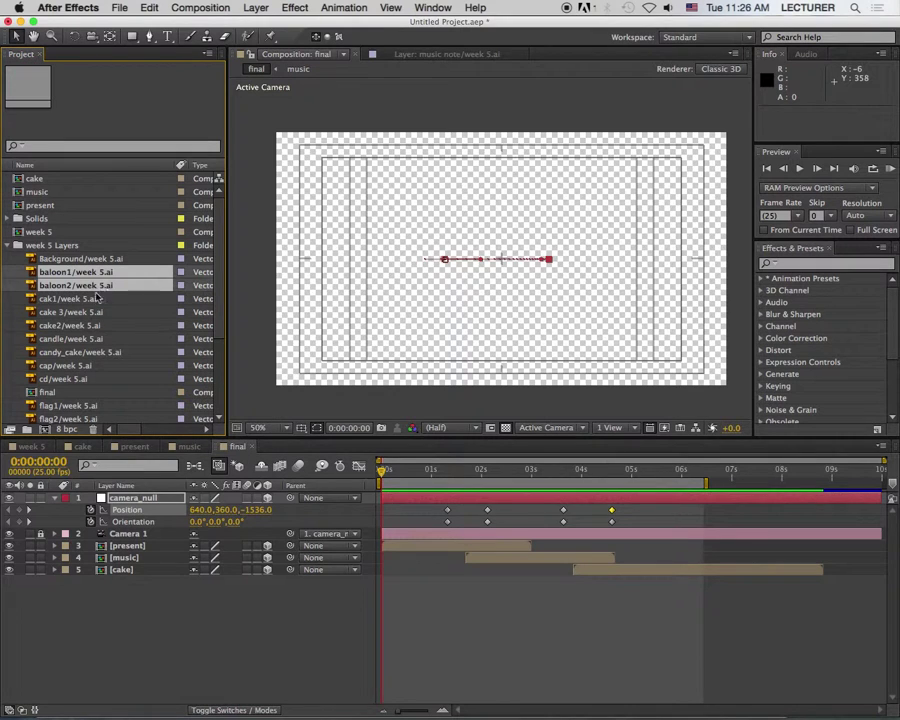
{"action": "left_click_drag", "start_coordinate": [100, 285], "coordinate": [200, 542]}
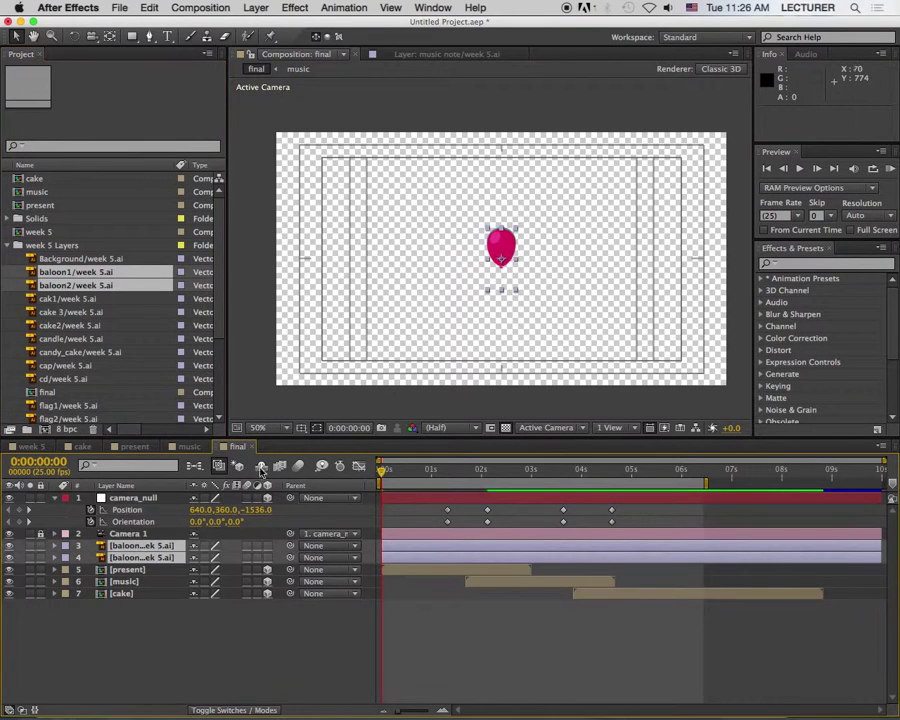
{"action": "left_click", "coordinate": [226, 610]}
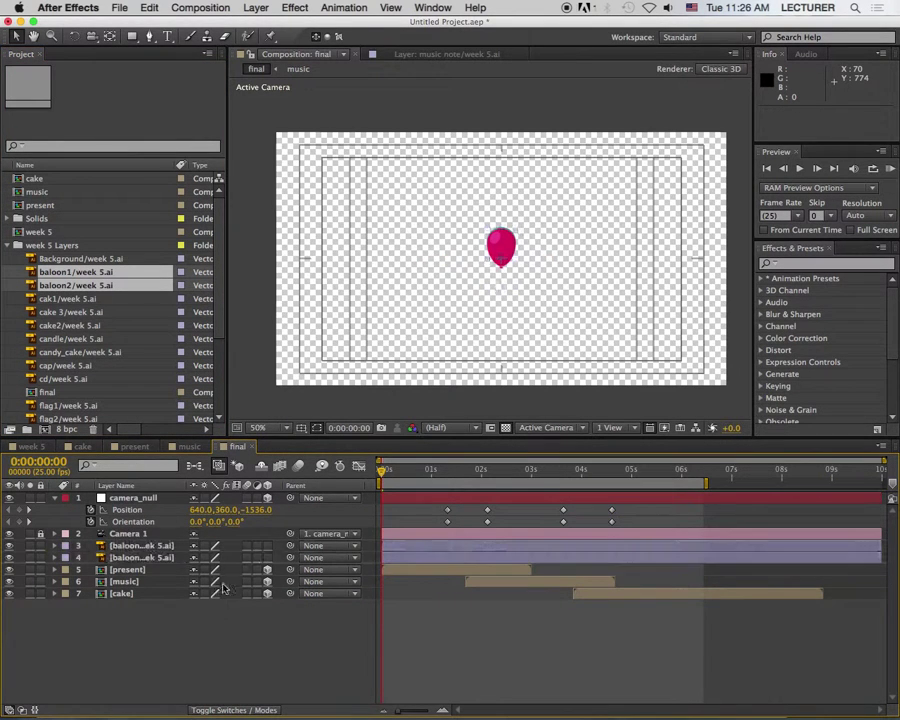
Step: Scale both balloon layers to 188%
{"action": "left_click", "coordinate": [172, 546]}
{"action": "left_click", "coordinate": [172, 557], "text": "shift"}
{"action": "key", "text": "s"}
{"action": "left_click_drag", "start_coordinate": [211, 558], "coordinate": [174, 548]}
Step: Place the pink balloon at about 170, 508 and the teal balloon at about 288, 606 in the frame's lower-left area
{"action": "left_click", "coordinate": [174, 548]}
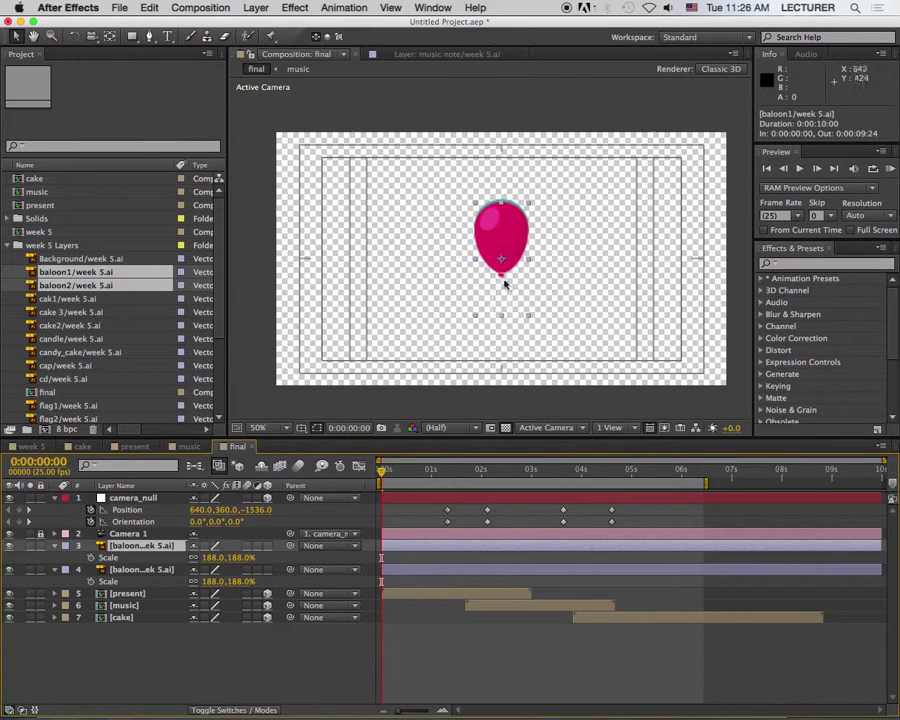
{"action": "left_click_drag", "start_coordinate": [506, 281], "coordinate": [364, 283]}
{"action": "left_click_drag", "start_coordinate": [500, 233], "coordinate": [340, 300]}
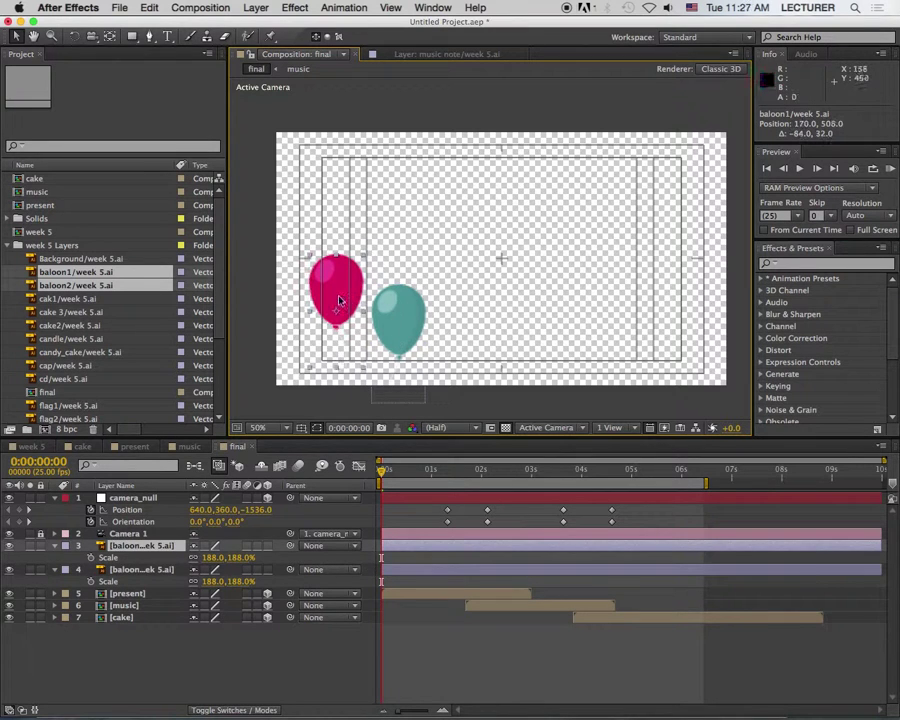
{"action": "left_click_drag", "start_coordinate": [400, 336], "coordinate": [376, 331]}
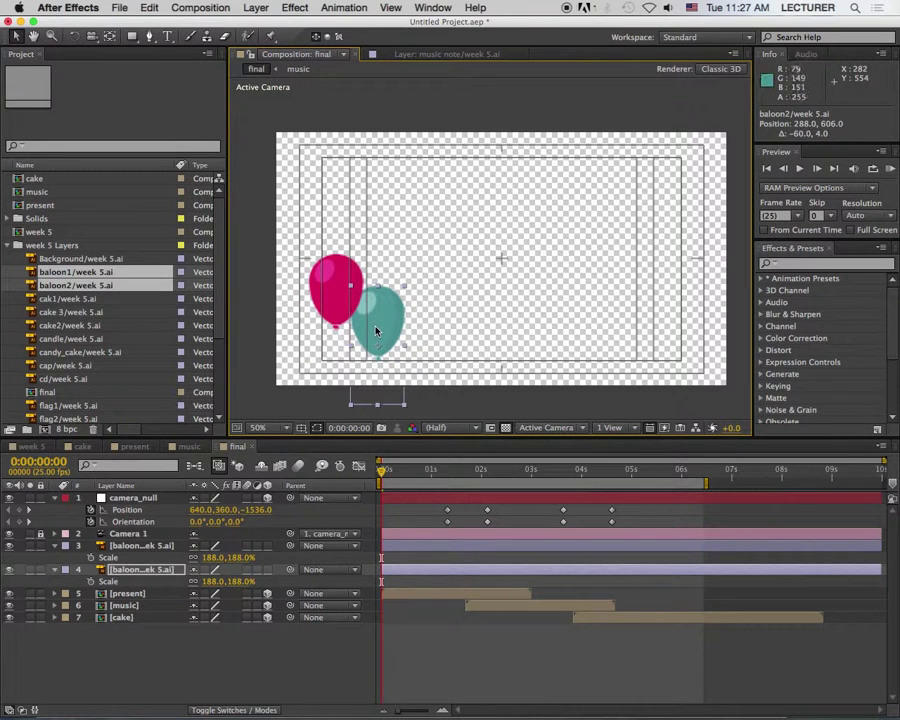
Step: Keyframe both balloons' Position at 0:00:00:00 and move them below the frame, to about 178, 904 and 296, 1002
{"action": "left_click", "coordinate": [169, 548]}
{"action": "left_click", "coordinate": [167, 570], "text": "shift"}
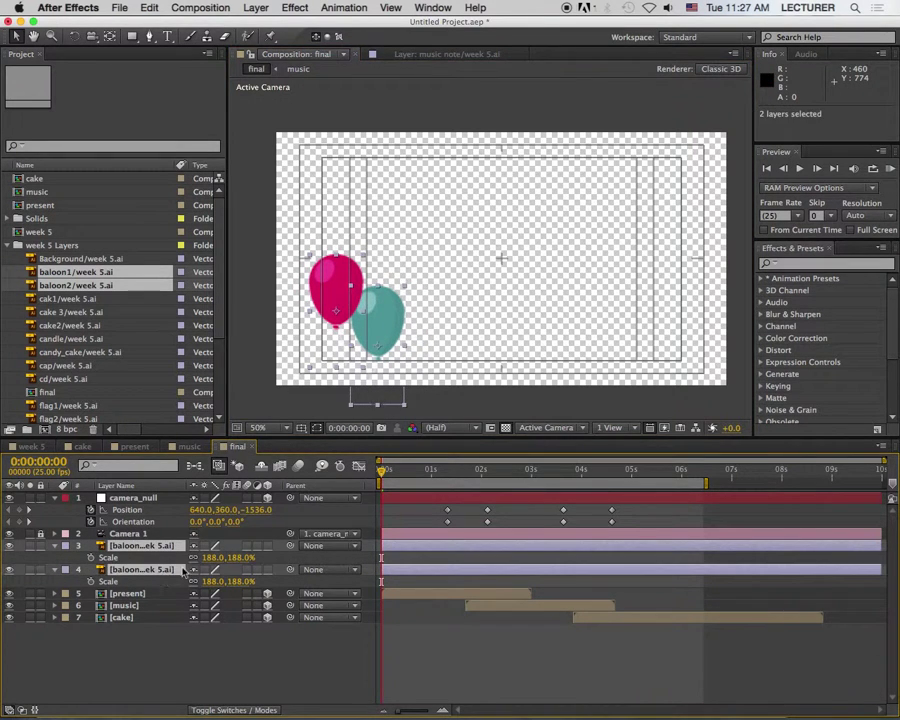
{"action": "key", "text": "p"}
{"action": "left_click", "coordinate": [91, 557]}
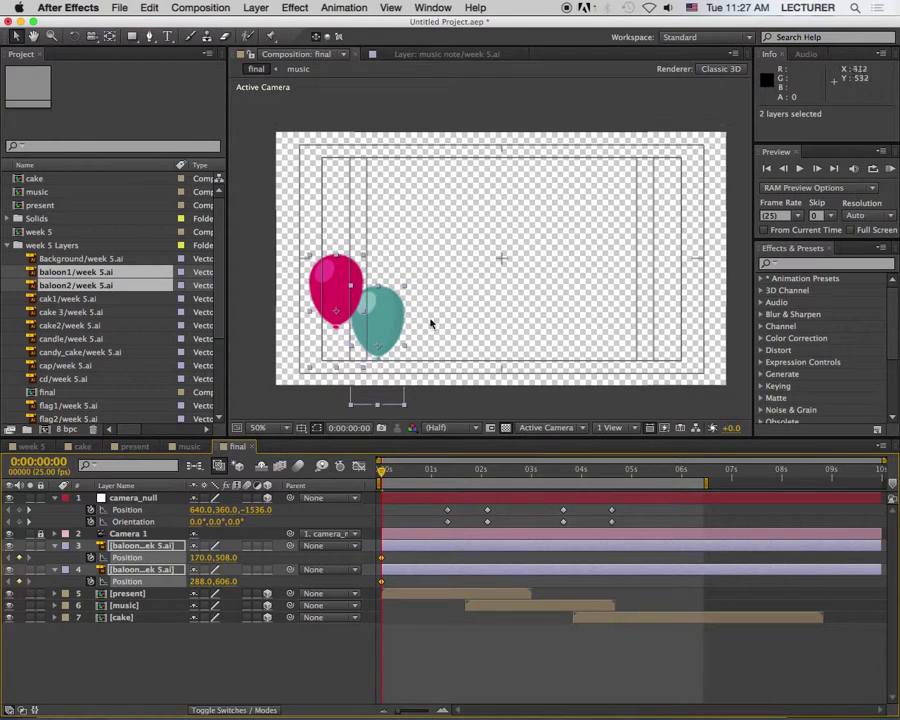
{"action": "scroll", "coordinate": [464, 248], "scroll_direction": "down", "scroll_amount": 5}
{"action": "left_click_drag", "start_coordinate": [400, 190], "coordinate": [400, 332]}
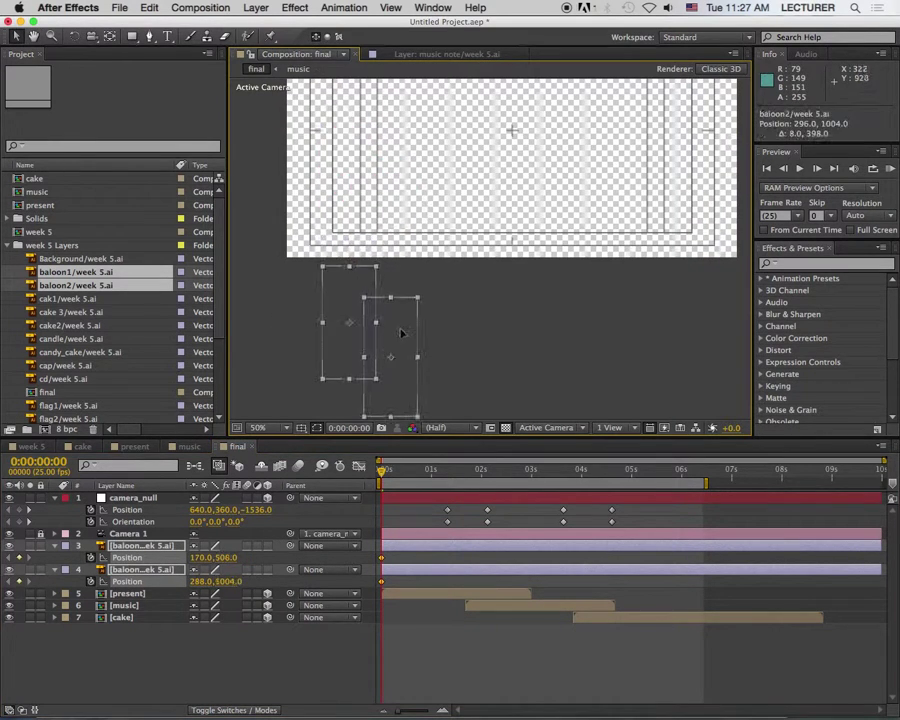
Step: At 0:00:01:17, move both balloons above the frame, baloon1 to about 152, -276 and baloon2 to about 270, -178
{"action": "left_click_drag", "start_coordinate": [381, 475], "coordinate": [466, 489]}
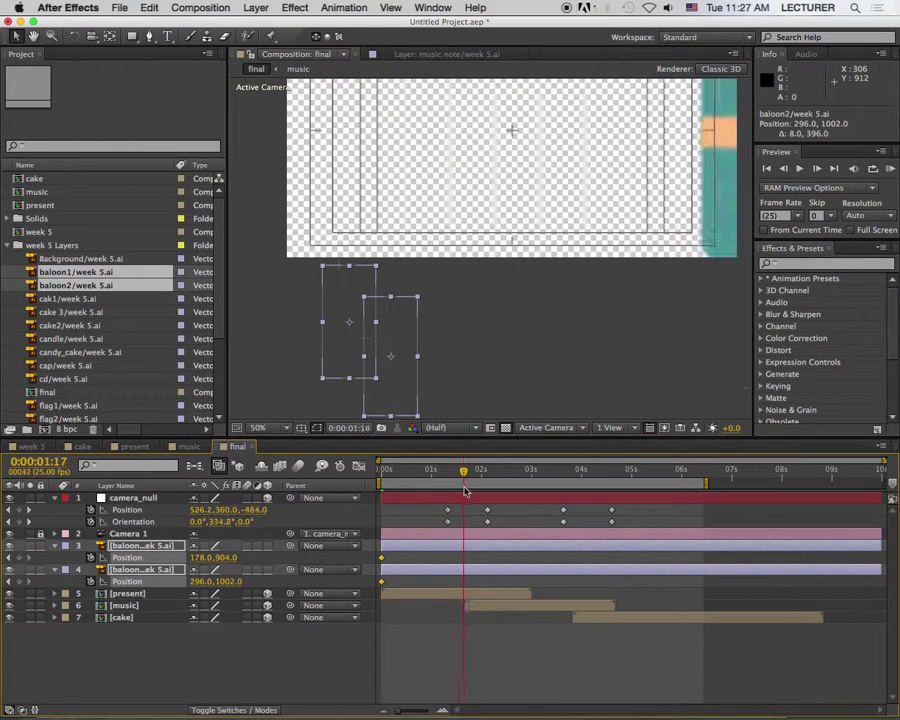
{"action": "key", "text": "space"}
{"action": "left_click_drag", "start_coordinate": [488, 276], "coordinate": [478, 361]}
{"action": "left_click_drag", "start_coordinate": [394, 396], "coordinate": [404, 147]}
{"action": "left_click_drag", "start_coordinate": [470, 193], "coordinate": [462, 318]}
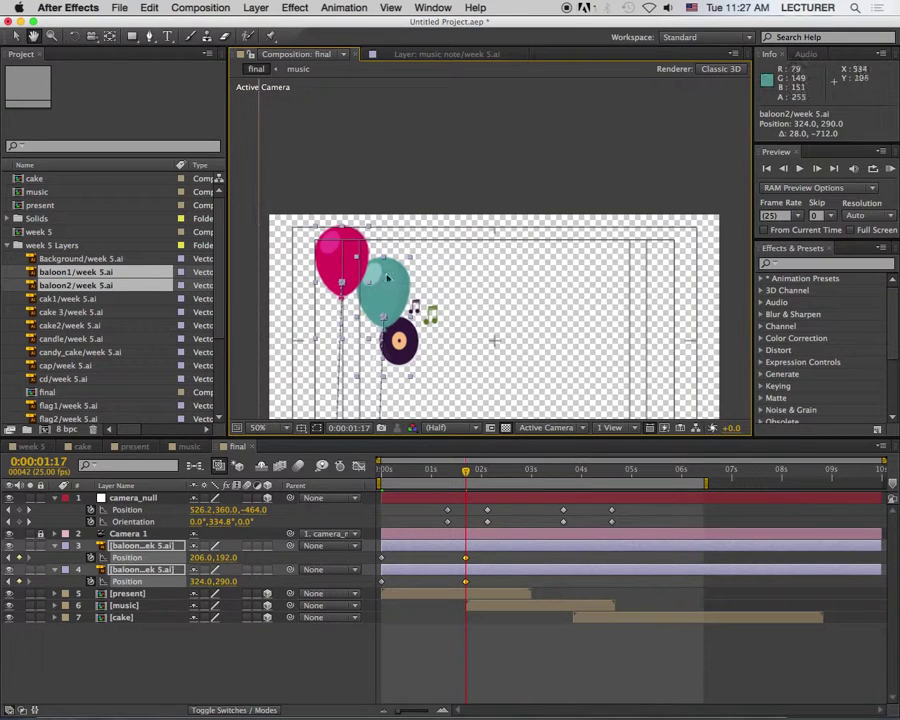
{"action": "left_click_drag", "start_coordinate": [390, 300], "coordinate": [365, 130]}
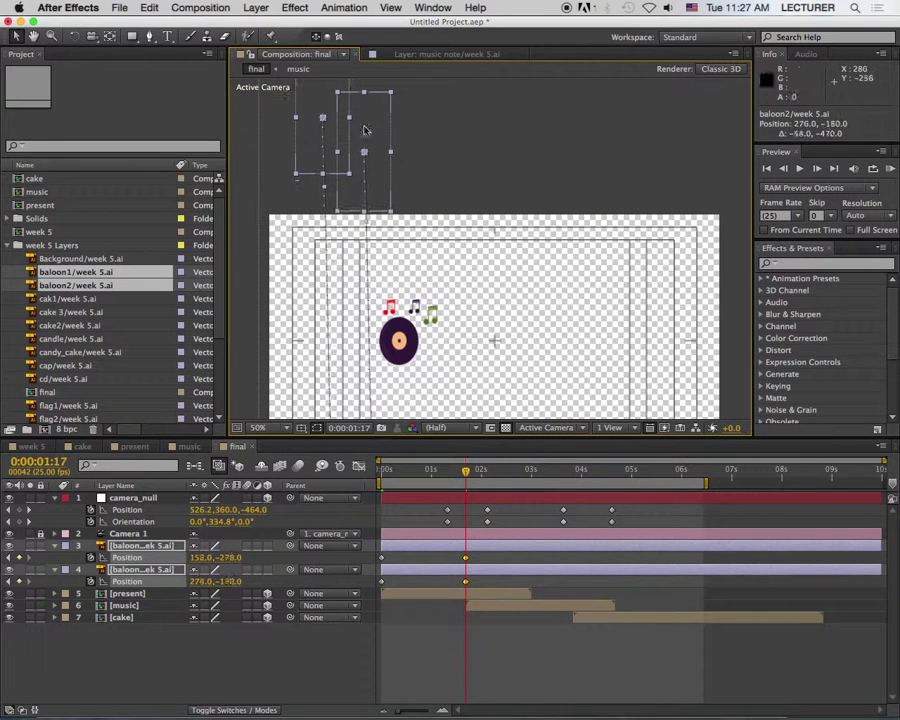
Step: Delay the baloon1 layer so that it starts at 0:00:00:09, and scrub through the staggered rise
{"action": "left_click", "coordinate": [454, 561]}
{"action": "left_click_drag", "start_coordinate": [430, 547], "coordinate": [448, 556]}
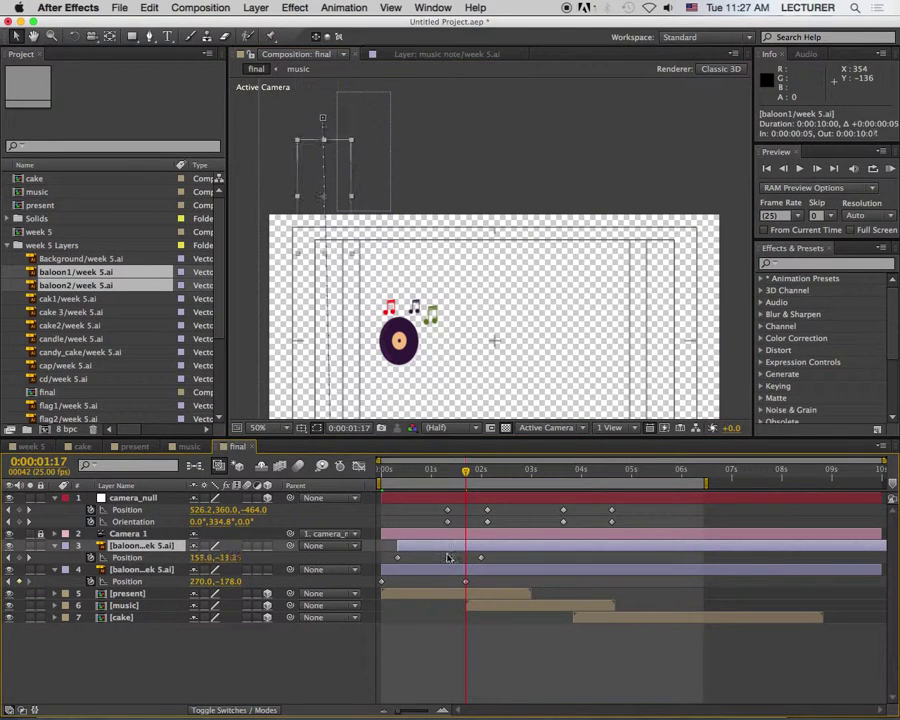
{"action": "left_click_drag", "start_coordinate": [498, 338], "coordinate": [515, 247]}
{"action": "left_click_drag", "start_coordinate": [446, 471], "coordinate": [399, 486]}
Step: Duplicate both balloon layers, reveal the copies' Position keyframes, and return to 0:00:00:00
{"action": "left_click", "coordinate": [419, 570], "text": "shift"}
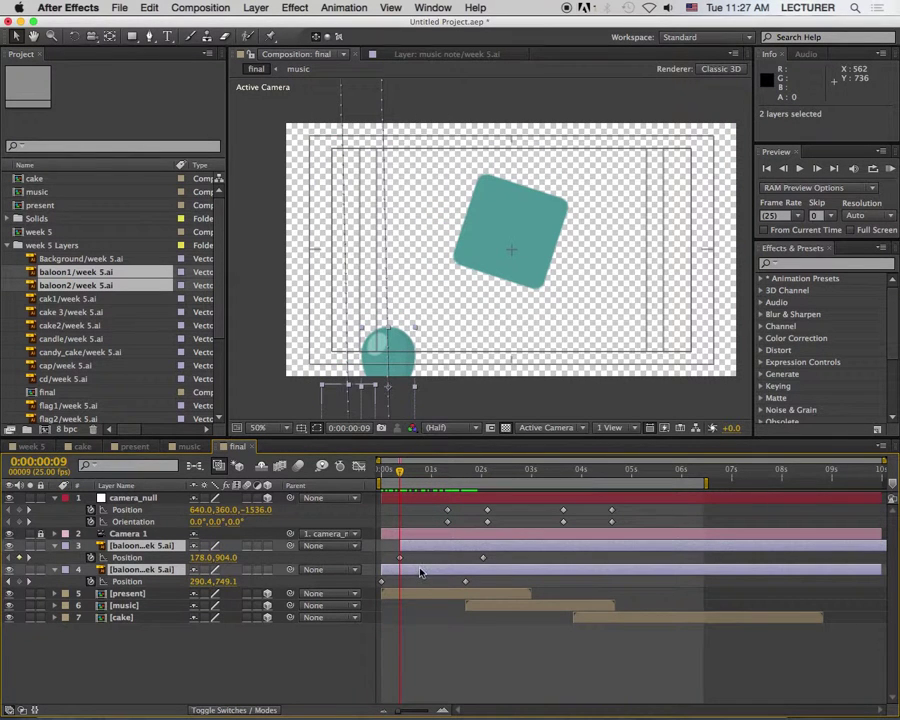
{"action": "key", "text": "super+d"}
{"action": "left_click_drag", "start_coordinate": [168, 580], "coordinate": [171, 551]}
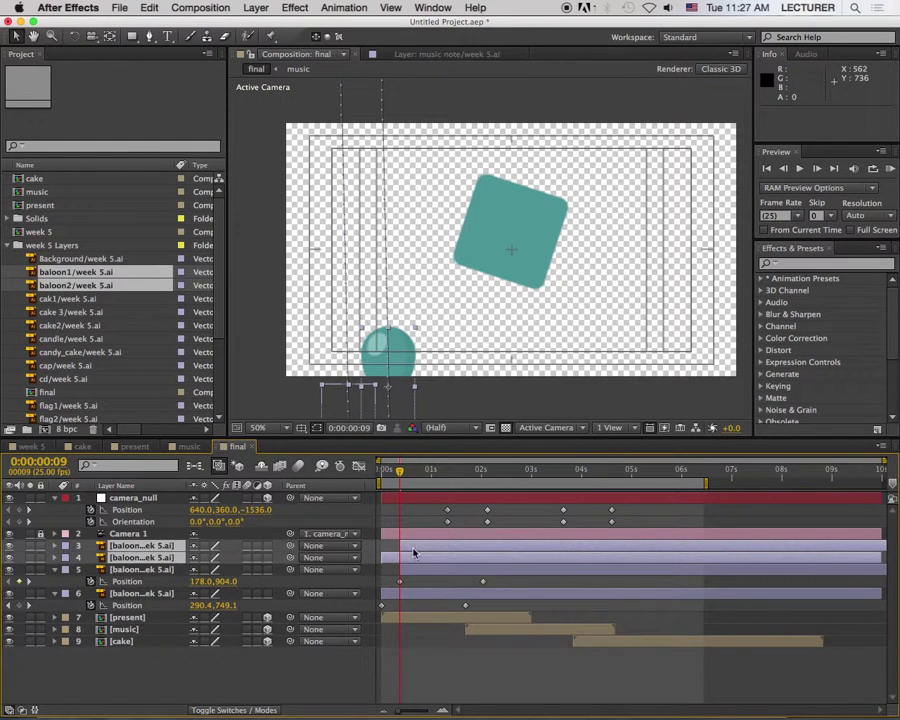
{"action": "key", "text": "p"}
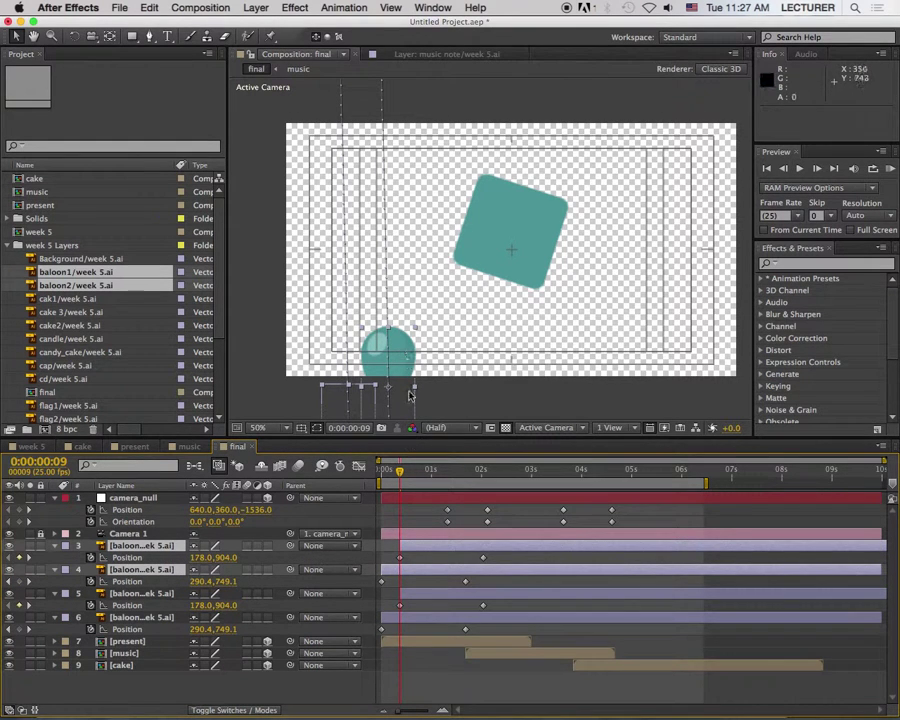
{"action": "left_click_drag", "start_coordinate": [401, 473], "coordinate": [380, 473]}
{"action": "scroll", "coordinate": [456, 378], "scroll_direction": "down", "scroll_amount": 5}
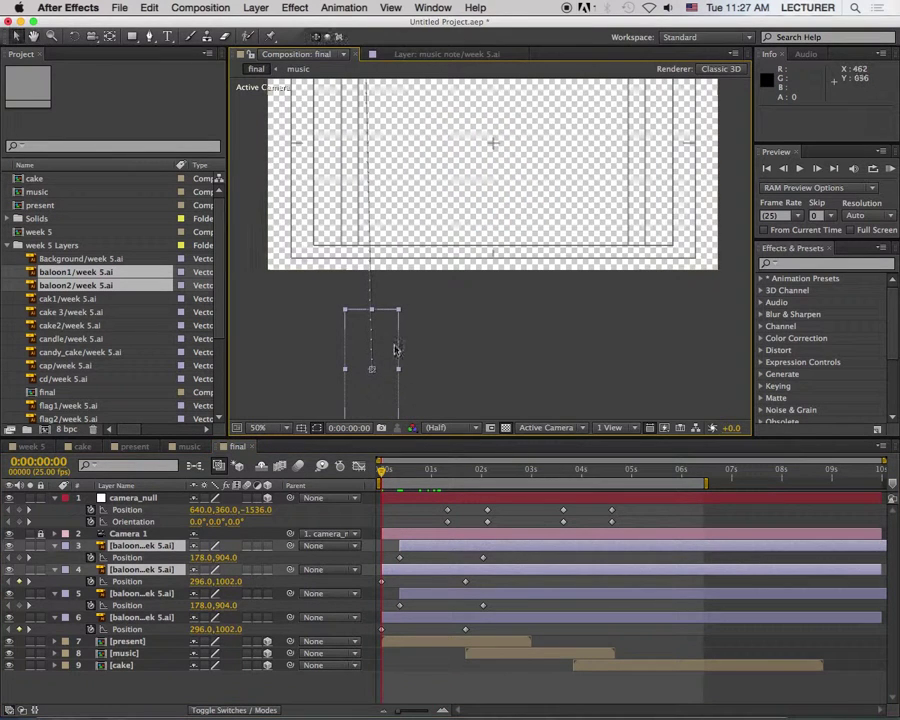
Step: Try to move the duplicated balloons across to the frame's right side at 0:00:00:00
{"action": "left_click_drag", "start_coordinate": [397, 370], "coordinate": [655, 354]}
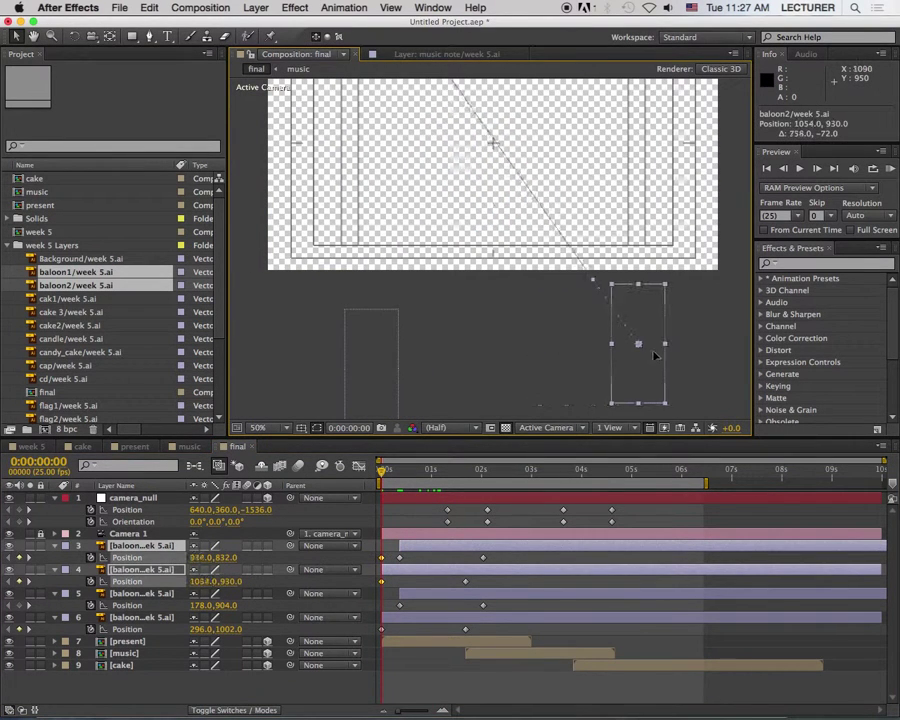
{"action": "key", "text": "super+z"}
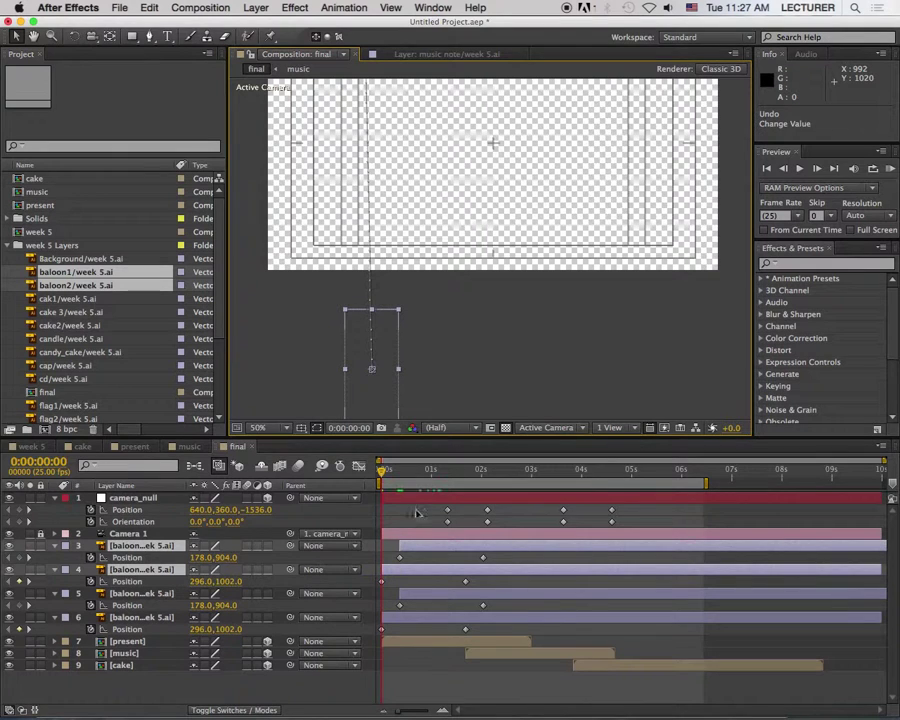
Step: Shift the duplicated baloon1 layer to start at 0:00:00:00, and select both duplicated balloons
{"action": "left_click", "coordinate": [164, 571]}
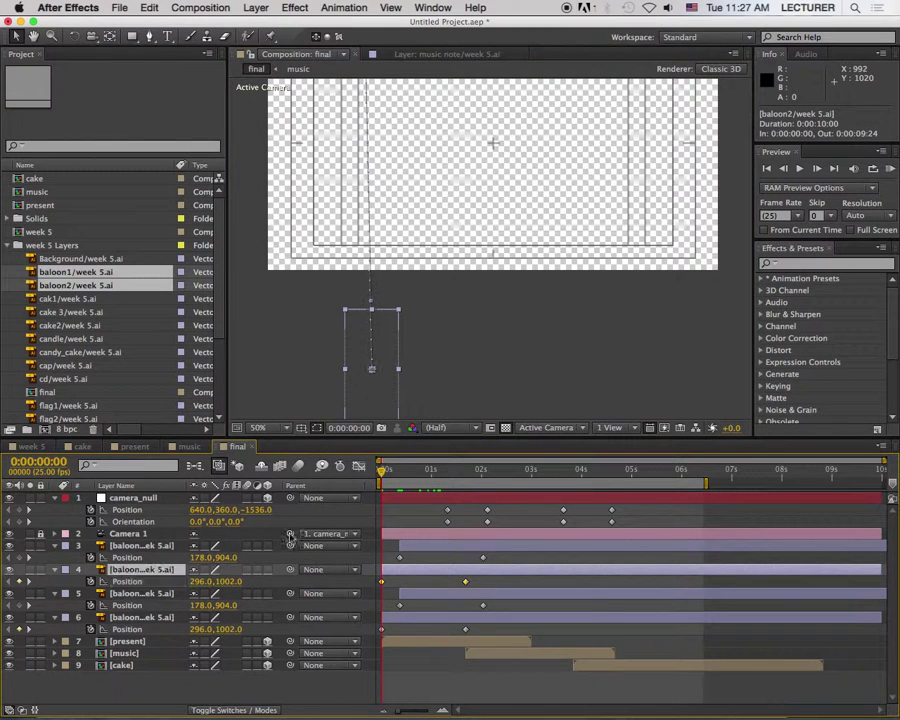
{"action": "left_click_drag", "start_coordinate": [424, 549], "coordinate": [407, 550]}
{"action": "left_click", "coordinate": [406, 571], "text": "shift"}
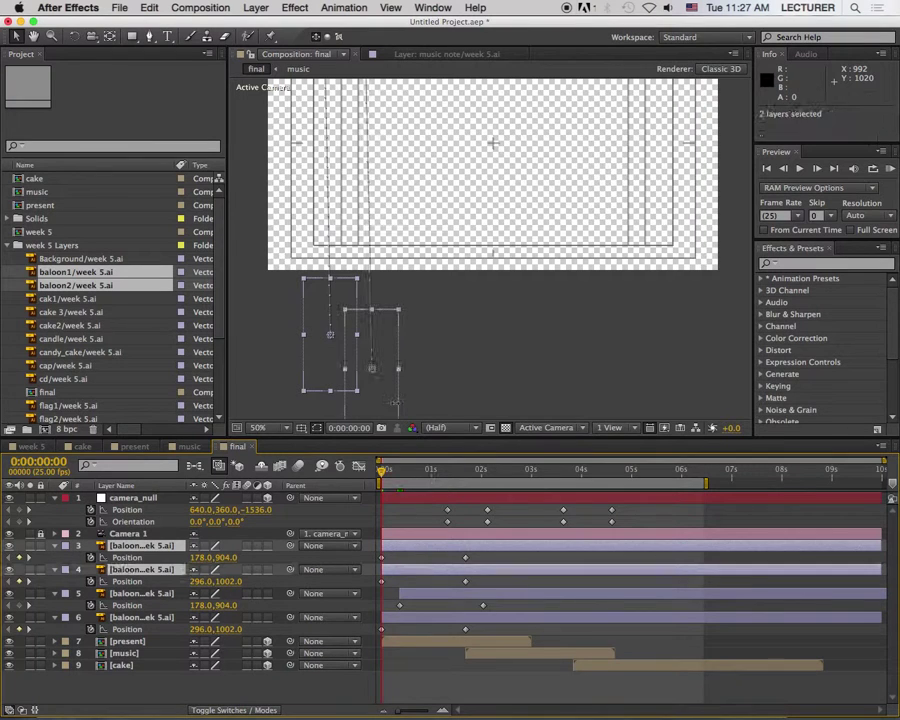
Step: Move the duplicated balloons' path to the frame's right side, taking baloon2 from about 1186, 998 at 0:00:00:00 to 1180, -182 at 0:00:01:17
{"action": "left_click_drag", "start_coordinate": [371, 395], "coordinate": [673, 394]}
{"action": "left_click_drag", "start_coordinate": [434, 486], "coordinate": [465, 479]}
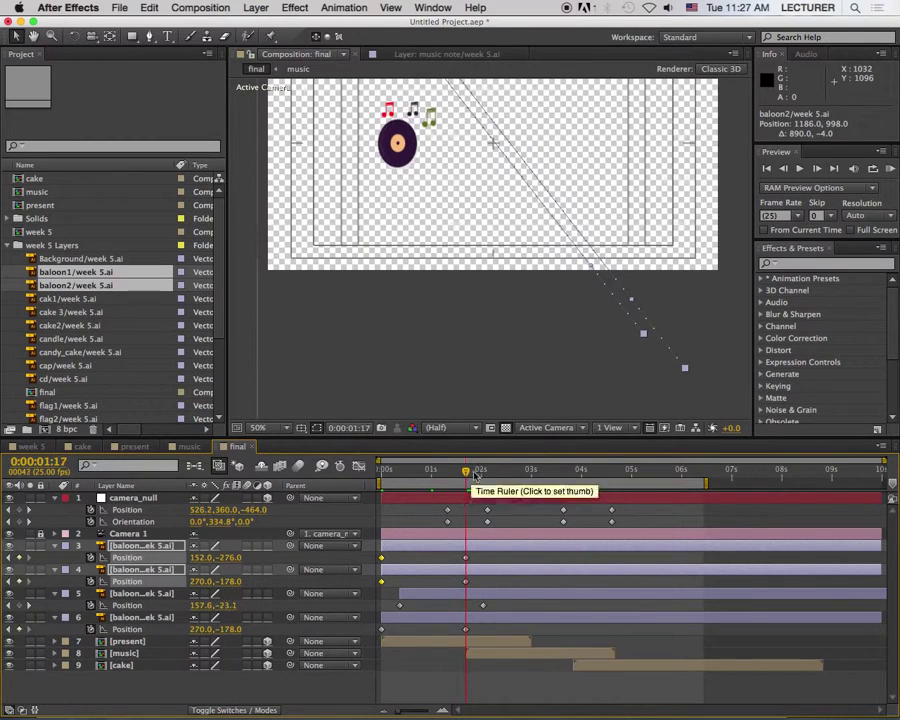
{"action": "key", "text": "space"}
{"action": "left_click_drag", "start_coordinate": [570, 255], "coordinate": [532, 403]}
{"action": "left_click_drag", "start_coordinate": [348, 104], "coordinate": [668, 97]}
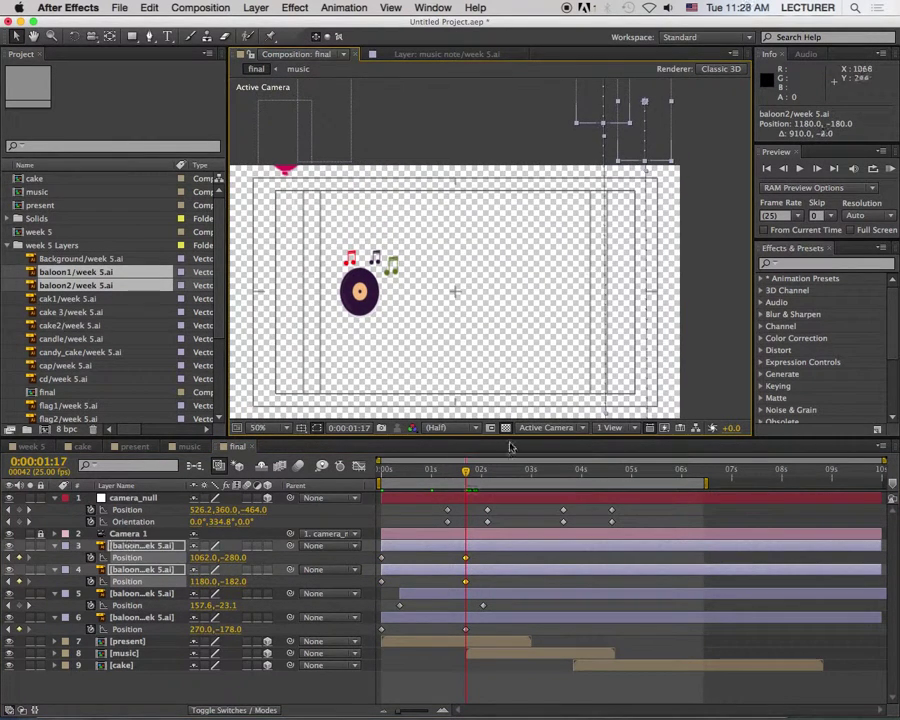
Step: Stagger the duplicated balloons by delaying baloon2 slightly and starting baloon1 at 0:00:00:12, and advance to 0:00:02:09
{"action": "left_click_drag", "start_coordinate": [438, 572], "coordinate": [463, 549]}
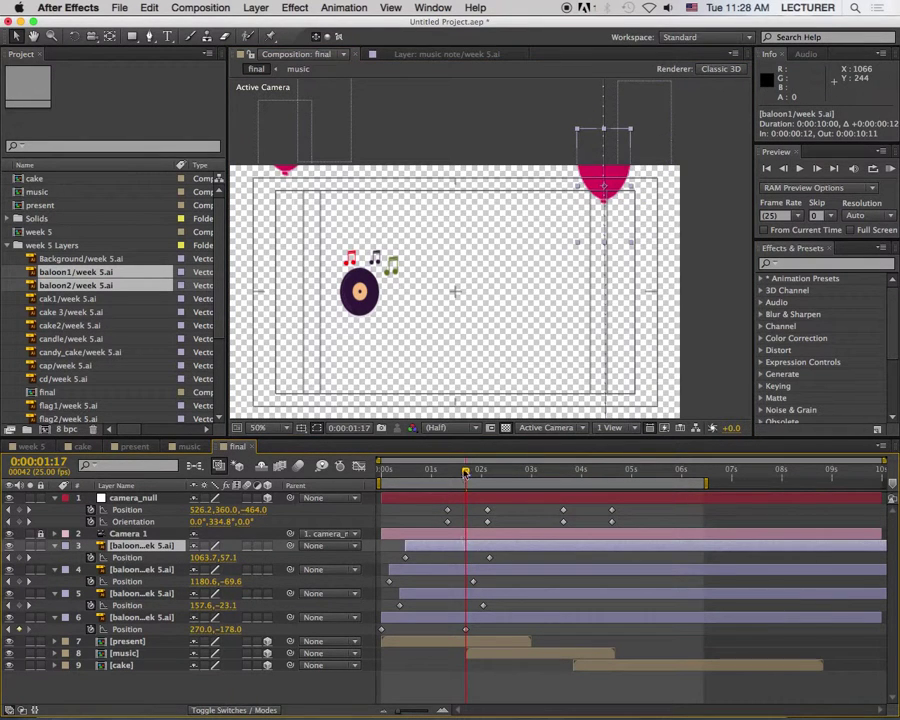
{"action": "left_click_drag", "start_coordinate": [465, 473], "coordinate": [500, 496]}
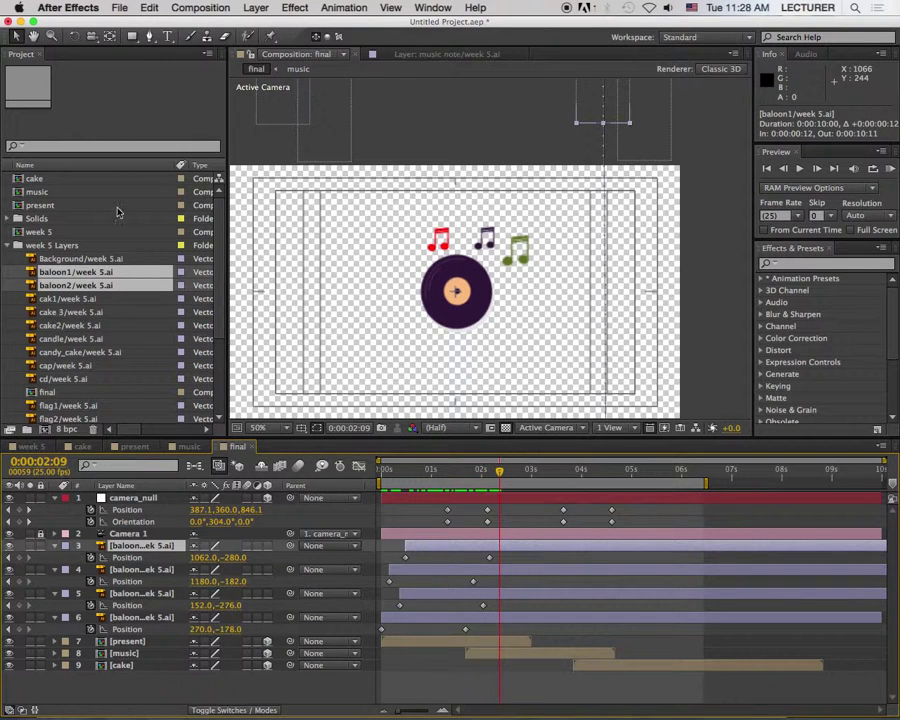
Step: Add the flag1 and flag2 artwork above the balloon layers, starting at 0:00:01:17
{"action": "left_click", "coordinate": [114, 337]}
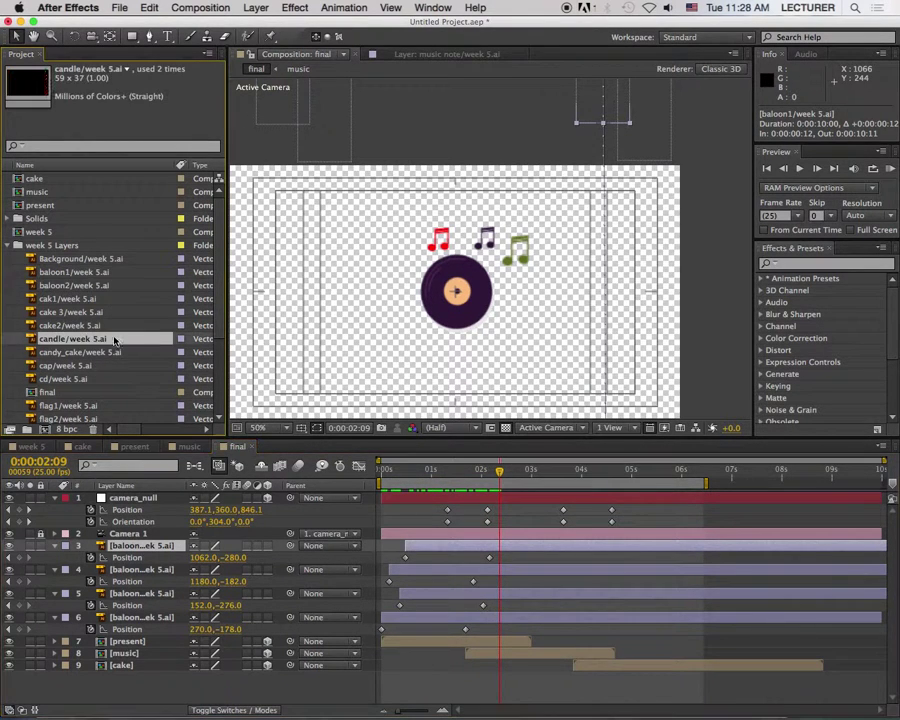
{"action": "scroll", "coordinate": [219, 307], "scroll_direction": "down", "scroll_amount": 5}
{"action": "scroll", "coordinate": [219, 307], "scroll_direction": "down", "scroll_amount": 1}
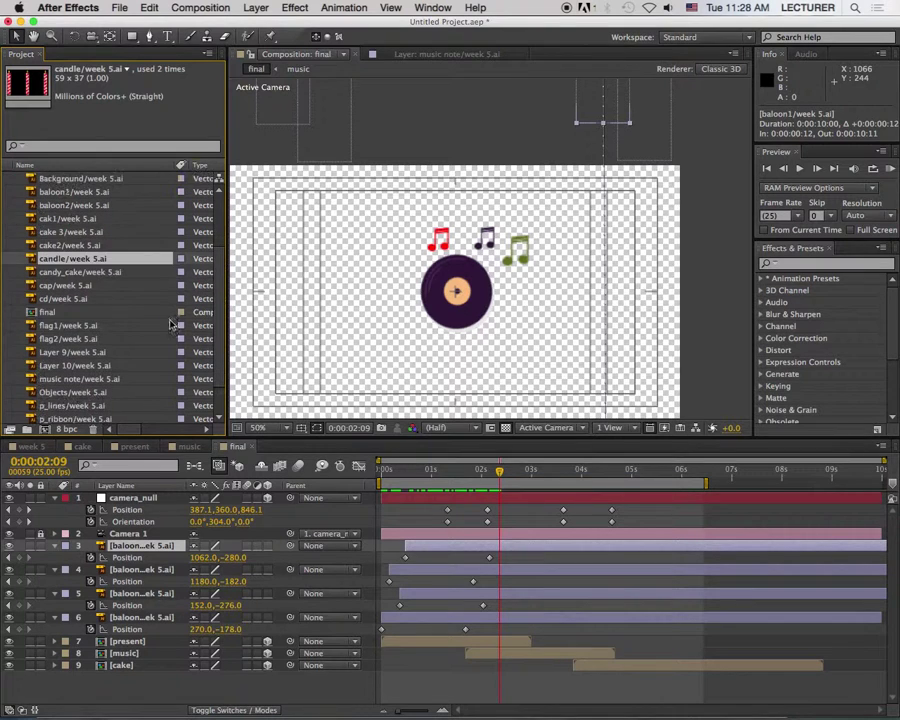
{"action": "left_click", "coordinate": [110, 325]}
{"action": "left_click", "coordinate": [118, 340], "text": "shift"}
{"action": "left_click_drag", "start_coordinate": [137, 328], "coordinate": [512, 552]}
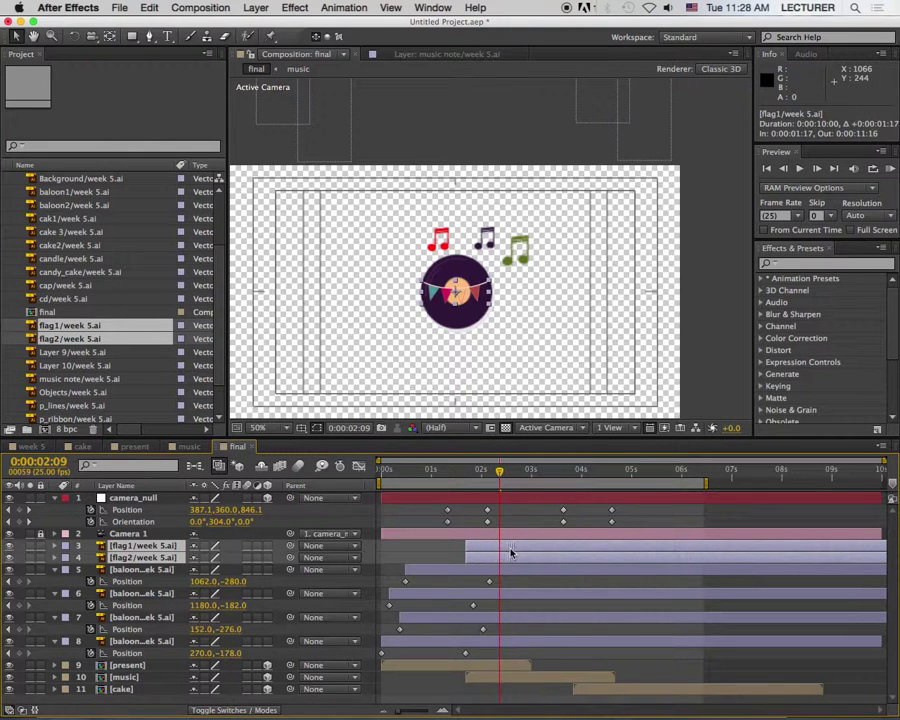
Step: Enlarge both flag layers together to about 438% and deselect them
{"action": "left_click_drag", "start_coordinate": [490, 287], "coordinate": [603, 220]}
{"action": "right_click", "coordinate": [603, 220]}
{"action": "left_click", "coordinate": [601, 221]}
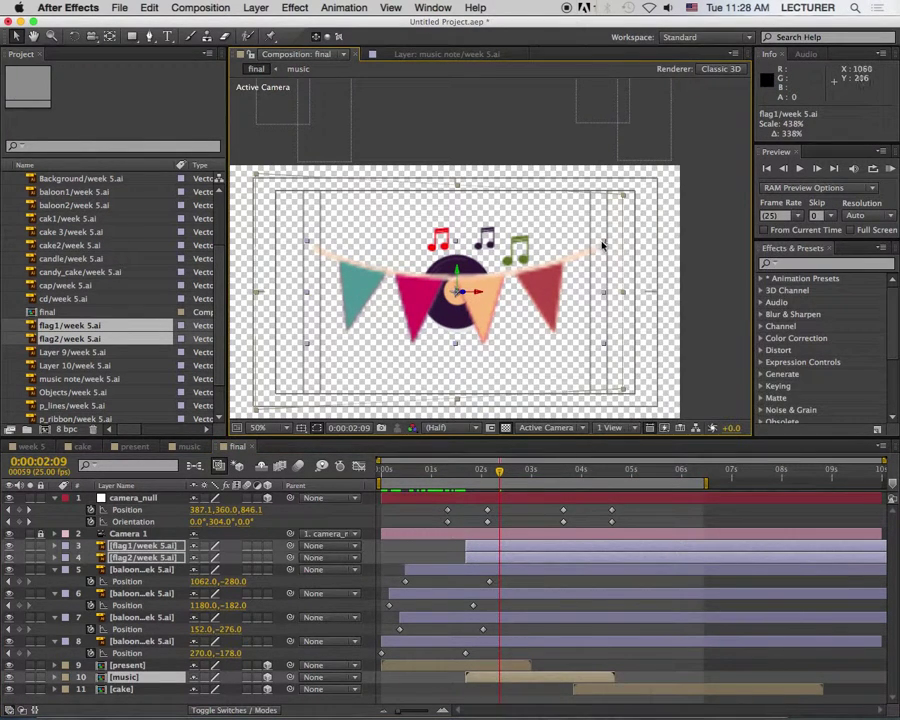
{"action": "left_click", "coordinate": [698, 242]}
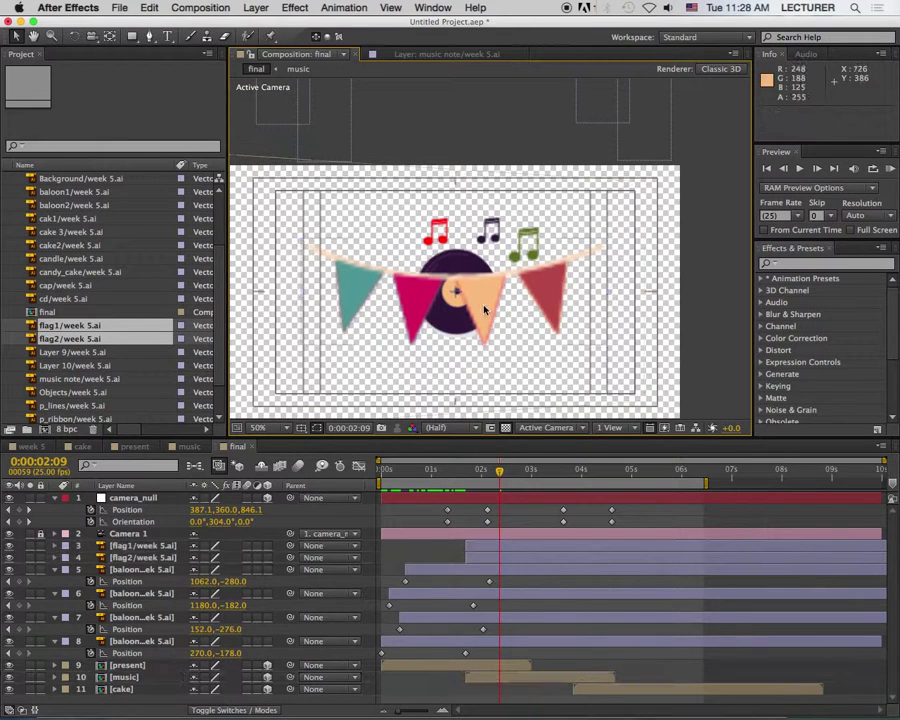
Step: Tilt the flag1 bunting counterclockwise and place it in the frame's upper-left area at about 372, 194
{"action": "left_click_drag", "start_coordinate": [484, 310], "coordinate": [405, 232]}
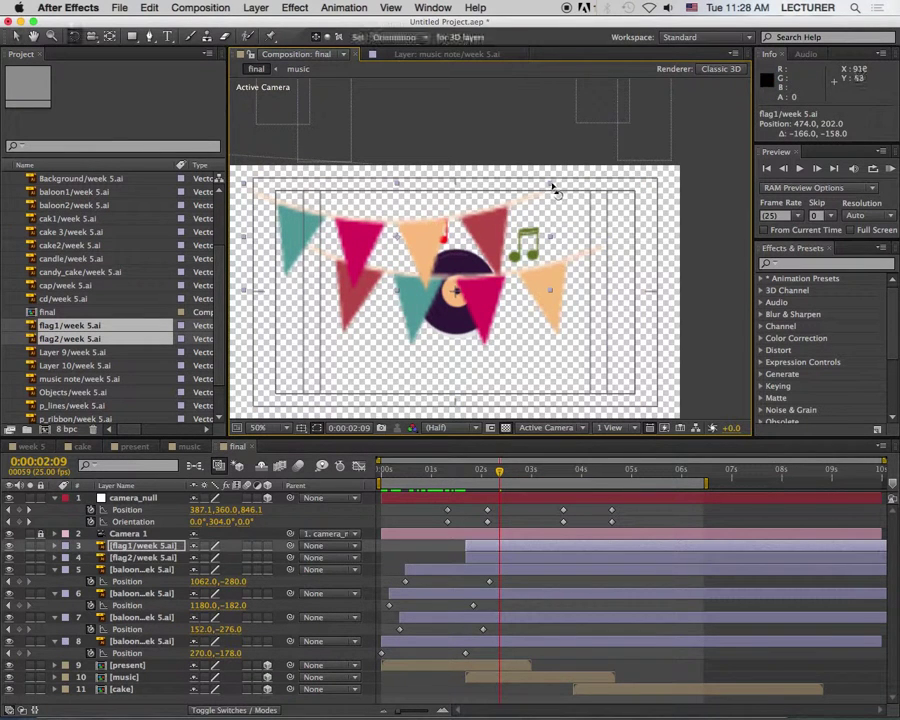
{"action": "left_click_drag", "start_coordinate": [553, 188], "coordinate": [533, 149]}
{"action": "key", "text": "space"}
{"action": "left_click_drag", "start_coordinate": [416, 242], "coordinate": [467, 230]}
{"action": "key", "text": "v"}
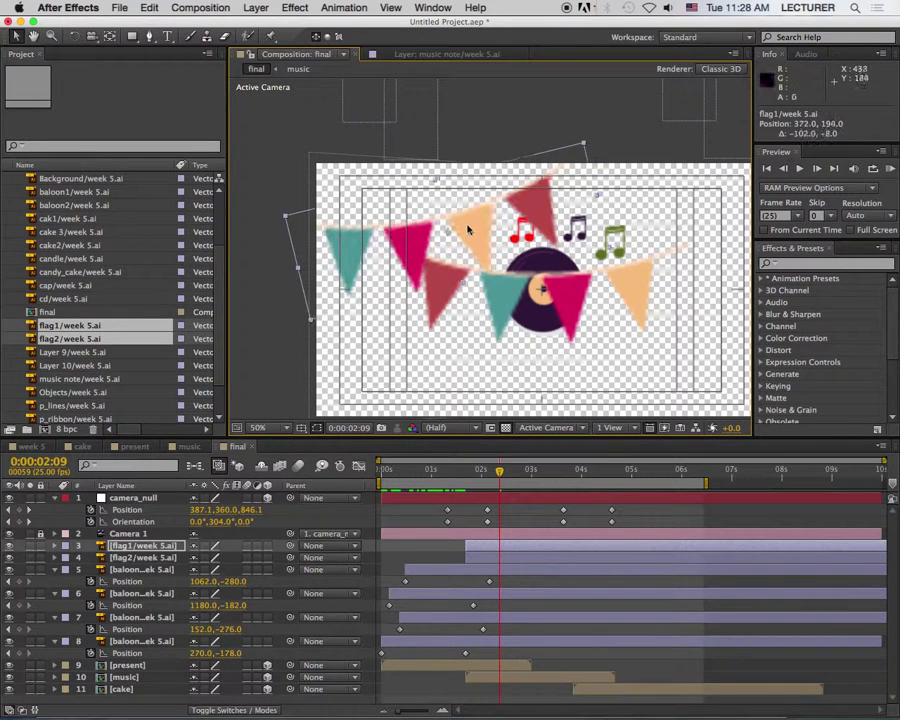
Step: Set the viewer resolution to Full
{"action": "left_click", "coordinate": [440, 428]}
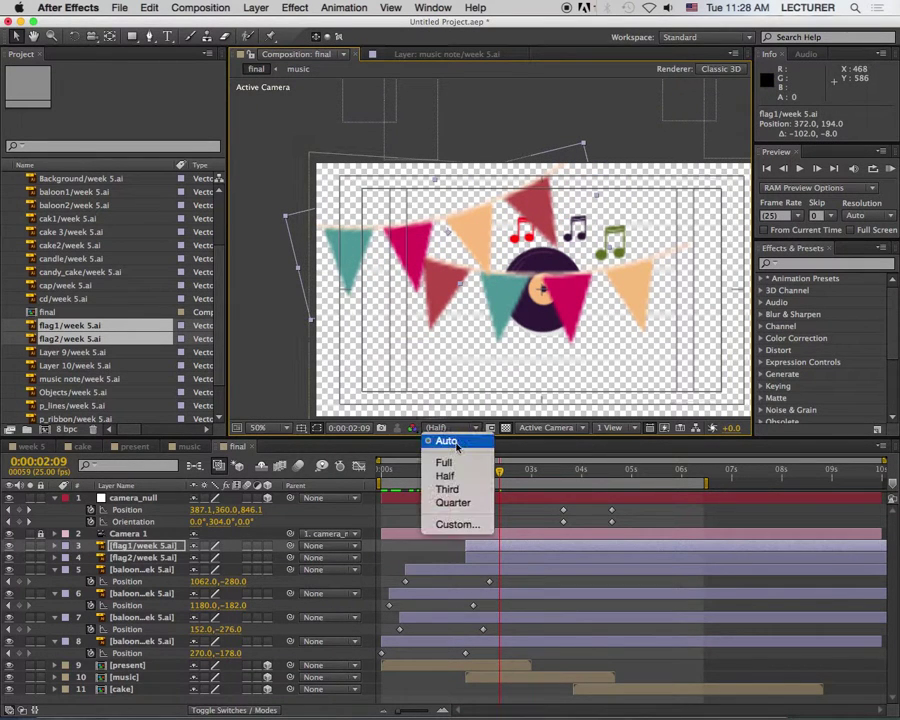
{"action": "left_click", "coordinate": [448, 458]}
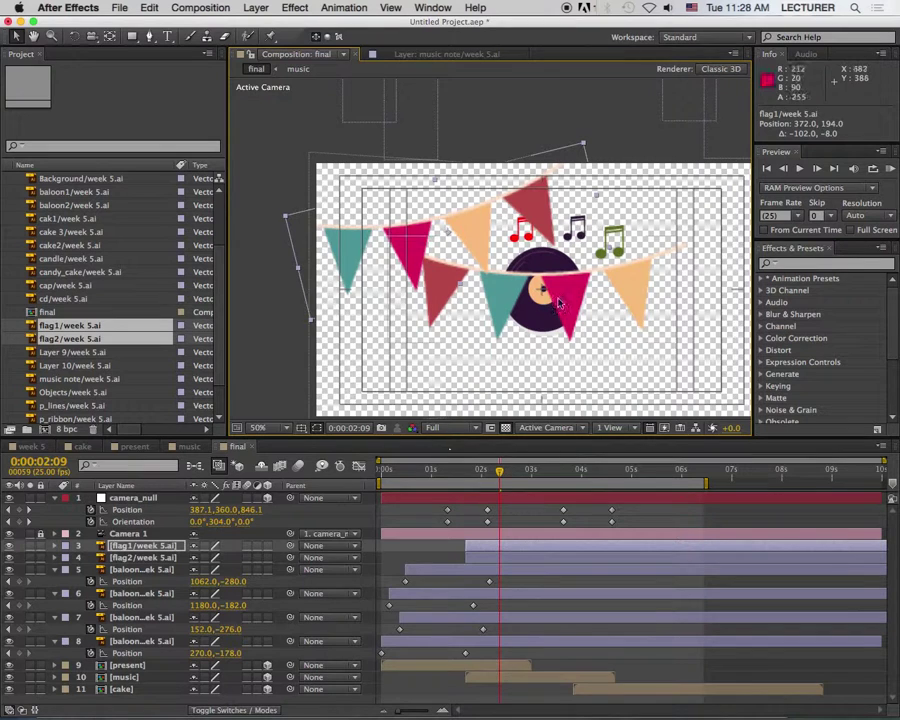
Step: Move the flag2 layer slightly earlier in the timeline so it starts at 0:00:01:15
{"action": "key", "text": "space"}
{"action": "left_click_drag", "start_coordinate": [590, 297], "coordinate": [476, 266]}
{"action": "left_click_drag", "start_coordinate": [493, 560], "coordinate": [489, 560]}
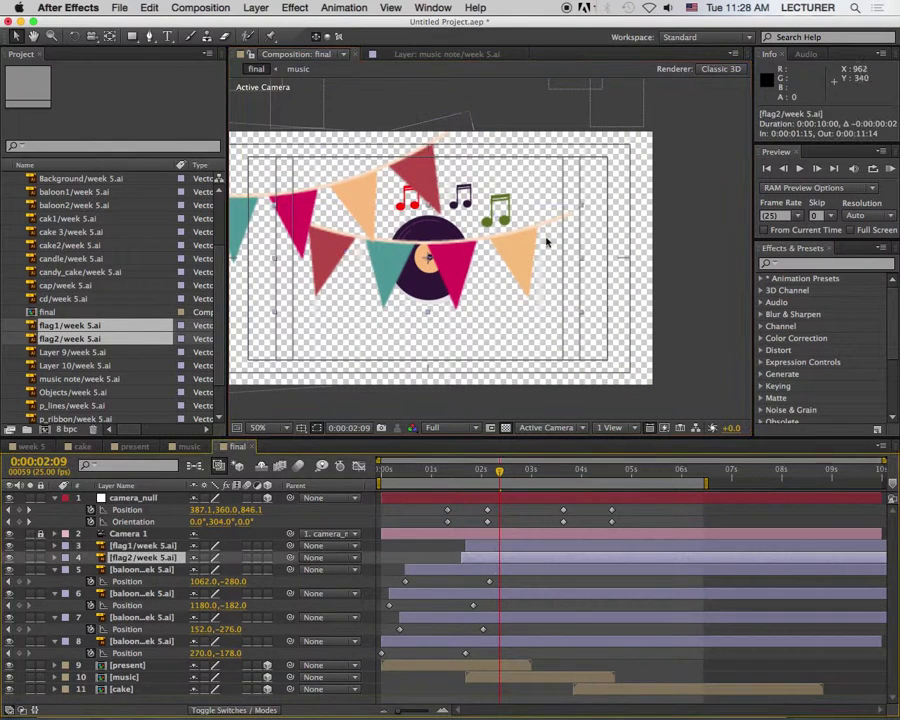
Step: Tilt the flag2 bunting clockwise to about 15.7° and place it in the frame's upper-right area at about 1046, 206
{"action": "key", "text": "w"}
{"action": "left_click_drag", "start_coordinate": [587, 211], "coordinate": [583, 241]}
{"action": "key", "text": "v"}
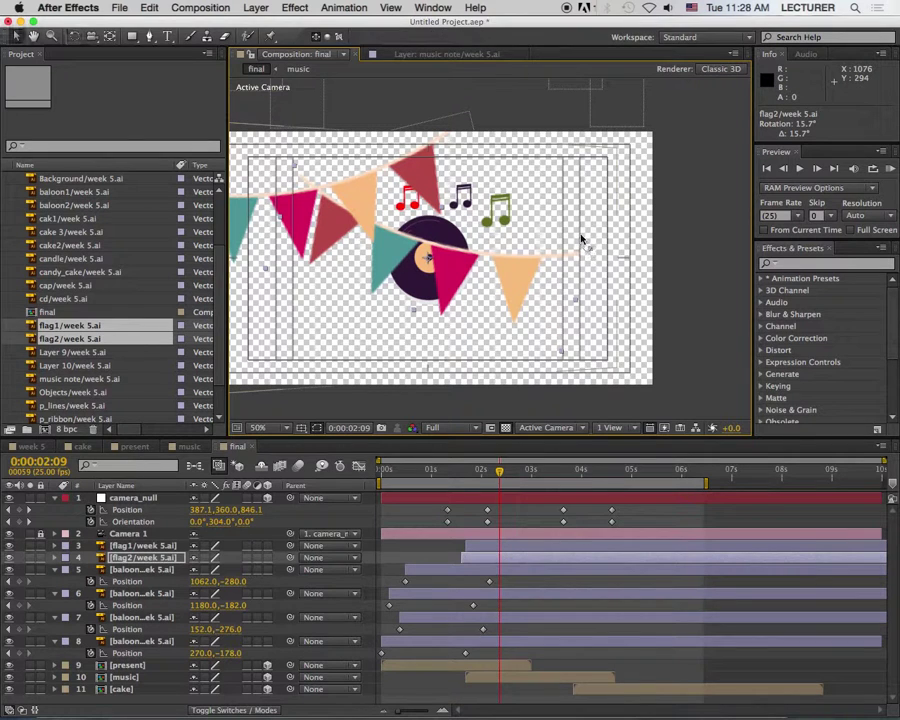
{"action": "left_click_drag", "start_coordinate": [472, 258], "coordinate": [647, 228]}
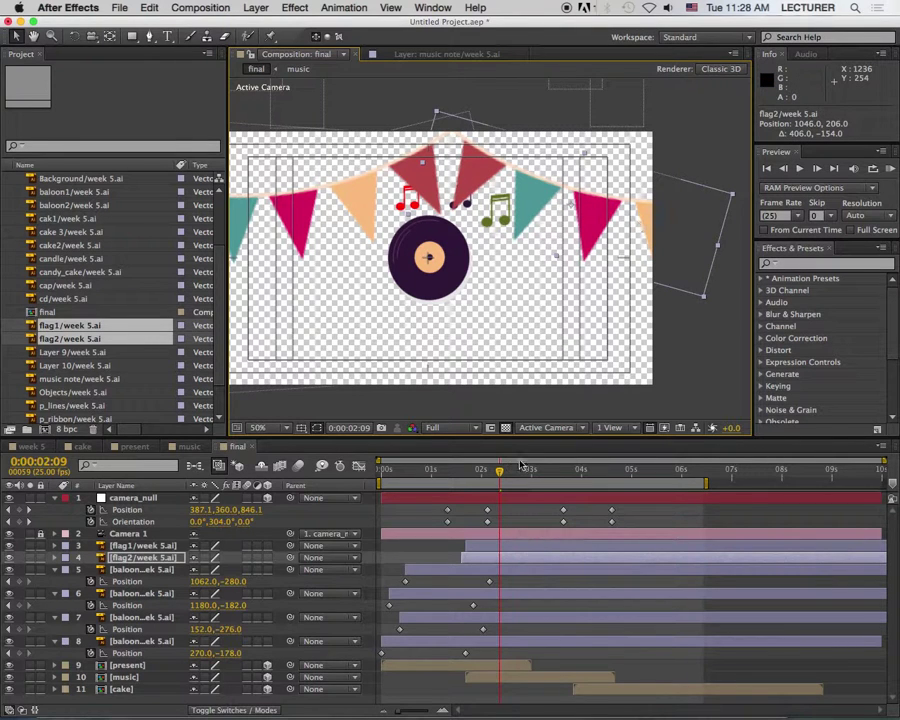
Step: Start the flag1 layer at 0:00:01:15 and move its anchor point above the frame near the upper-left corner
{"action": "left_click_drag", "start_coordinate": [508, 473], "coordinate": [488, 477]}
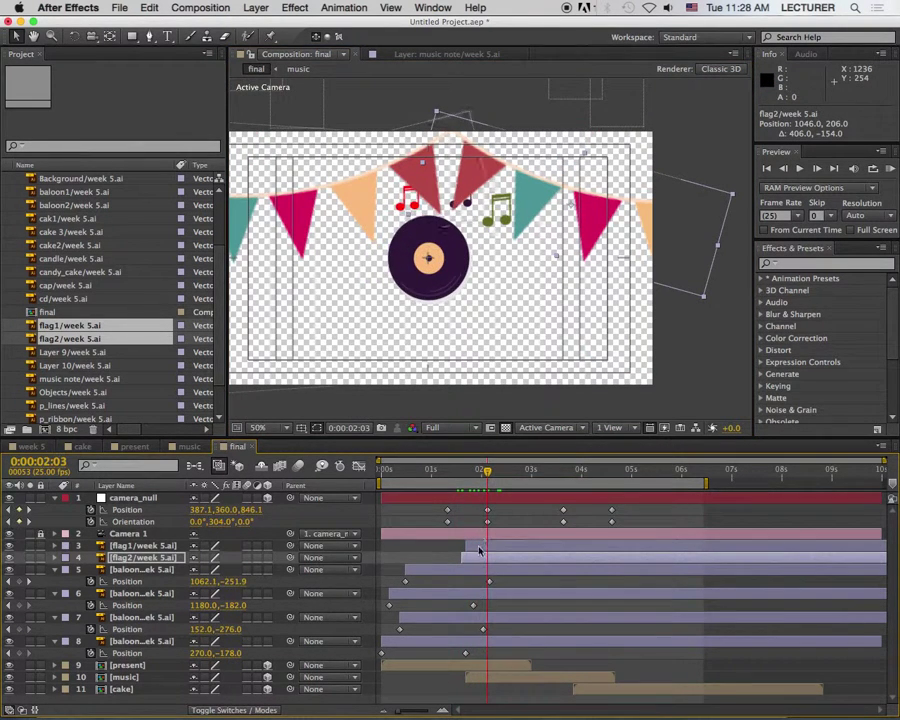
{"action": "left_click_drag", "start_coordinate": [479, 550], "coordinate": [476, 551]}
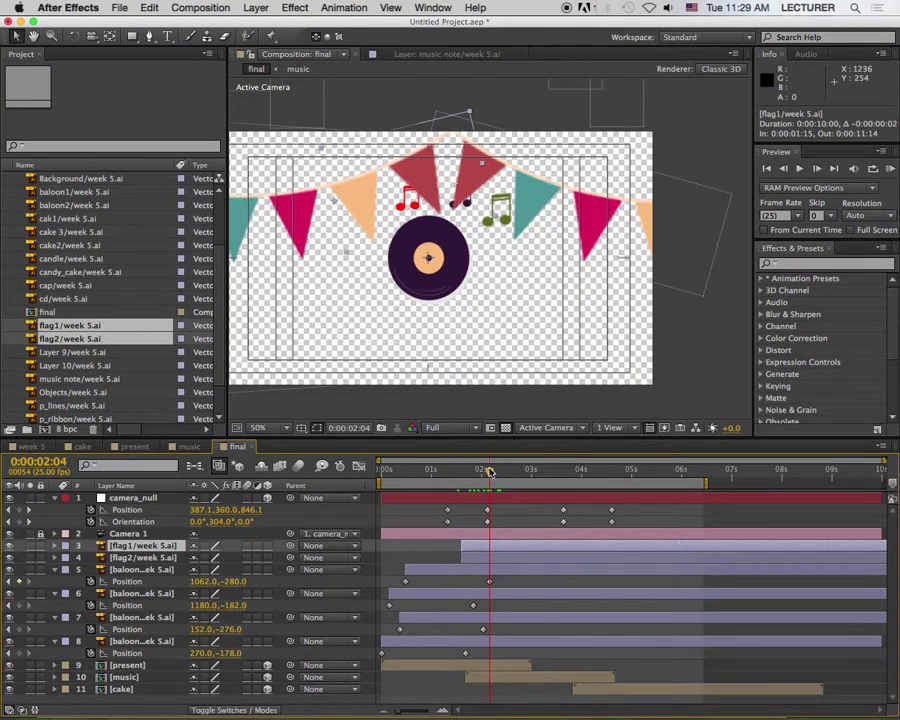
{"action": "key", "text": "comma"}
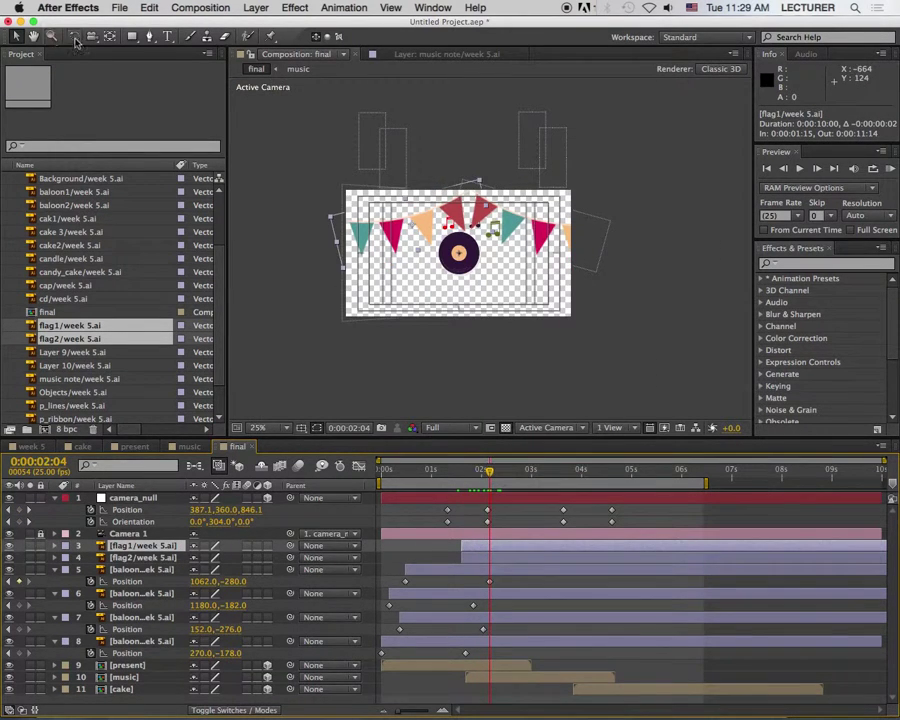
{"action": "left_click", "coordinate": [413, 229]}
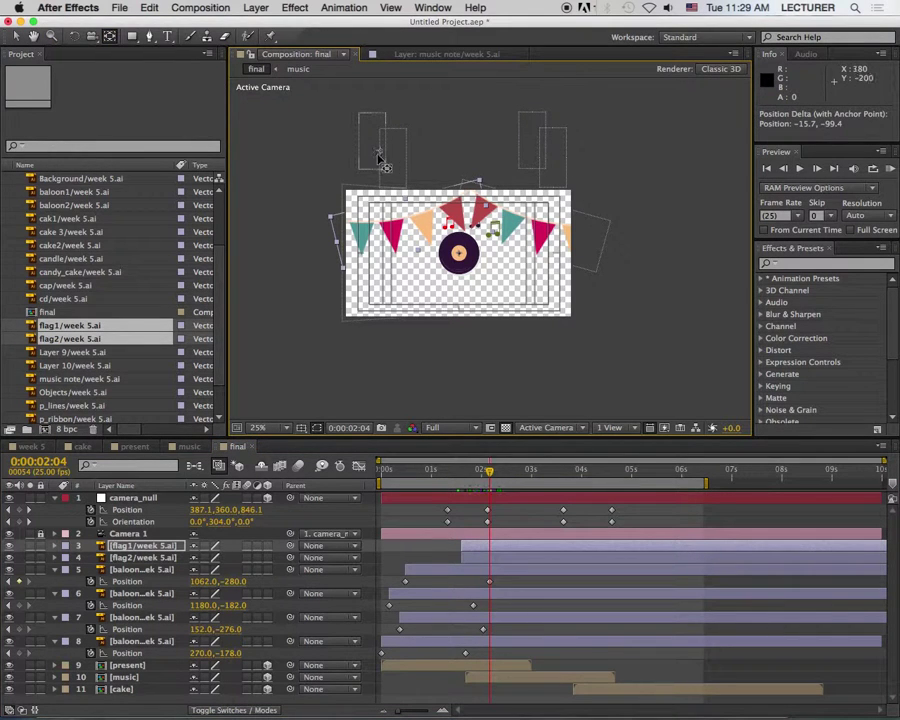
Step: Keyframe flag1's rotation at -13.8° at 0:00:02:04 and at about 81.1° at 0:00:01:15, swung out of frame
{"action": "key", "text": "r"}
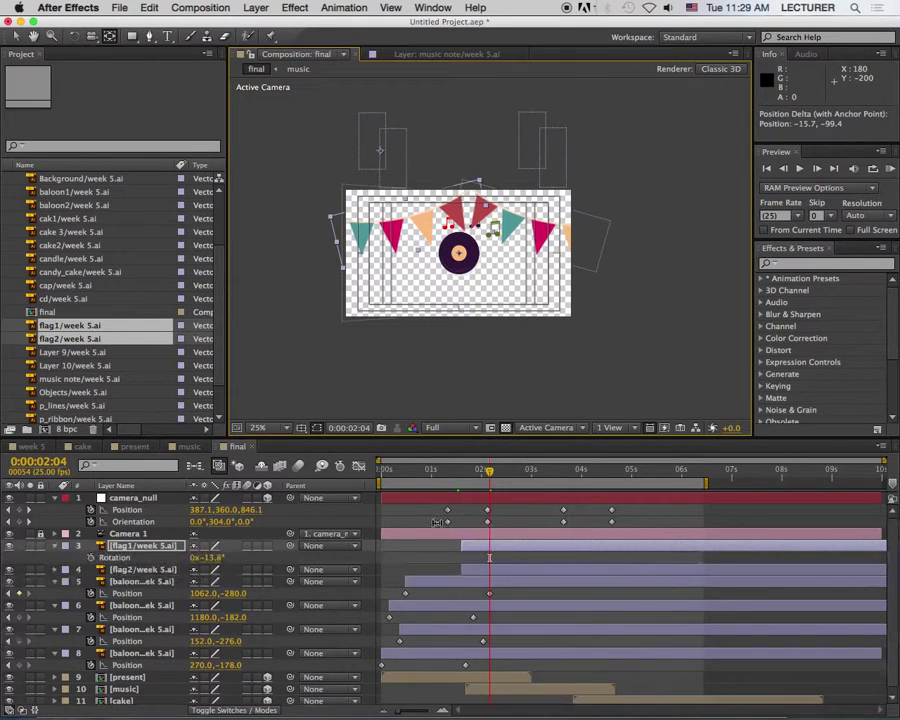
{"action": "left_click", "coordinate": [91, 557]}
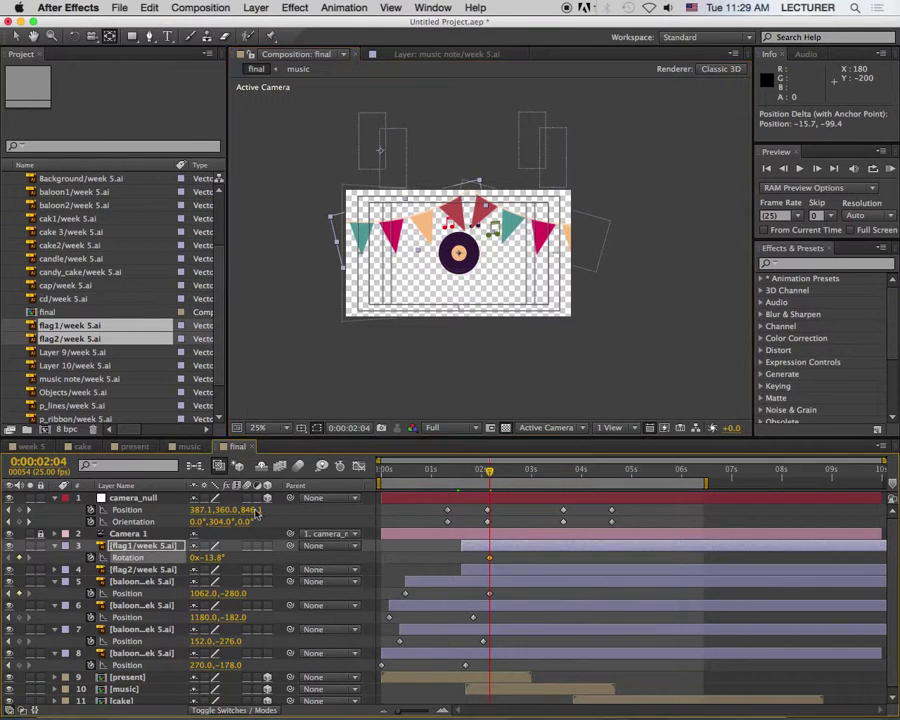
{"action": "left_click_drag", "start_coordinate": [478, 478], "coordinate": [464, 480]}
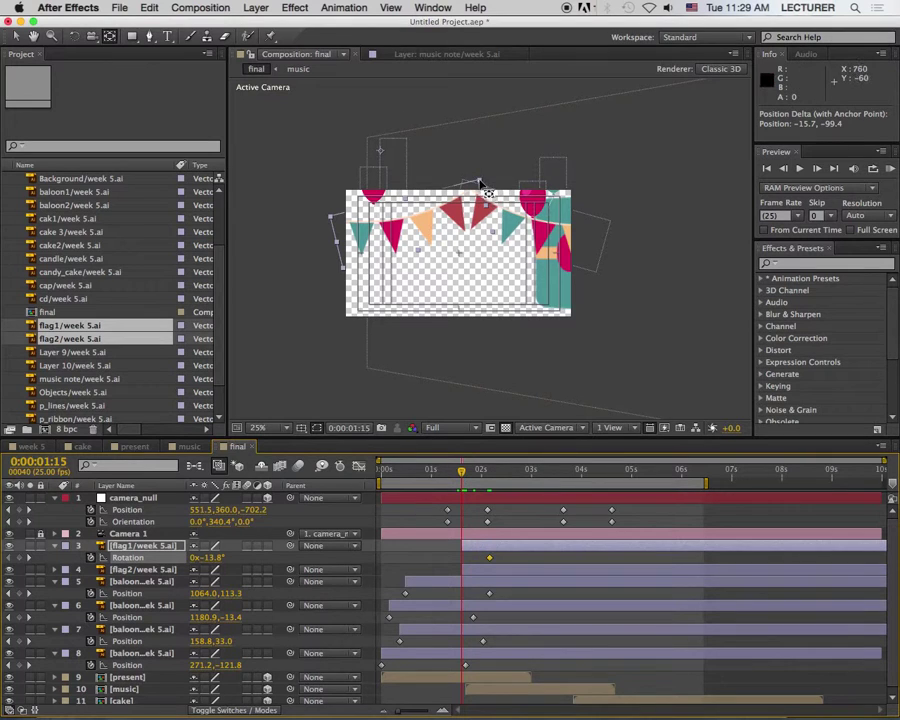
{"action": "key", "text": "w"}
{"action": "left_click_drag", "start_coordinate": [480, 186], "coordinate": [342, 266]}
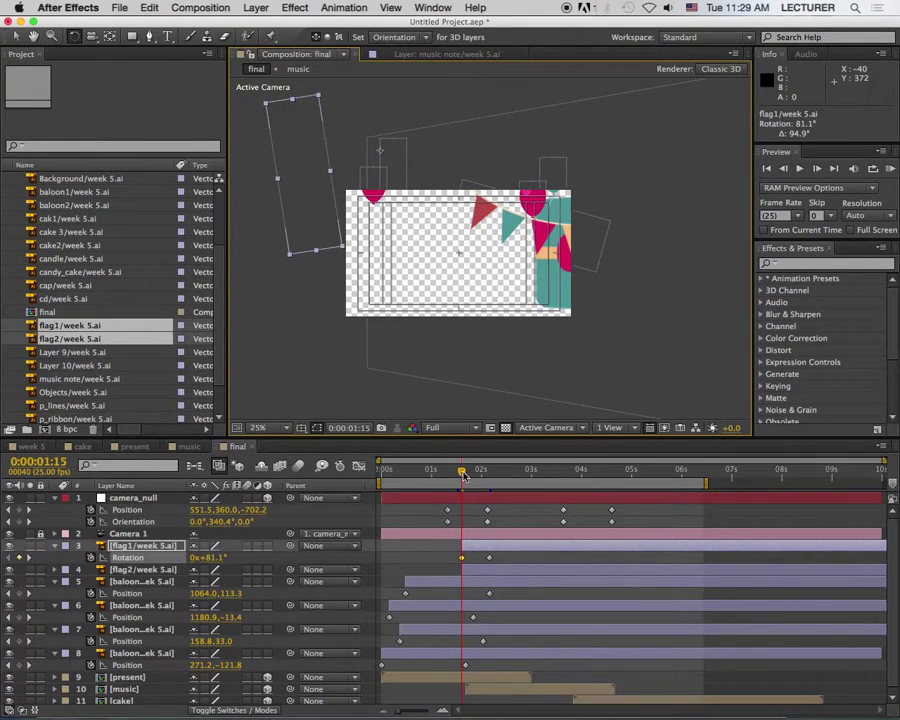
Step: Keyframe flag2's rotation at 15.7° at 0:00:02:04 and move its anchor point above the frame near the upper-right corner
{"action": "left_click_drag", "start_coordinate": [463, 476], "coordinate": [490, 480]}
{"action": "key", "text": "ctrl+Down"}
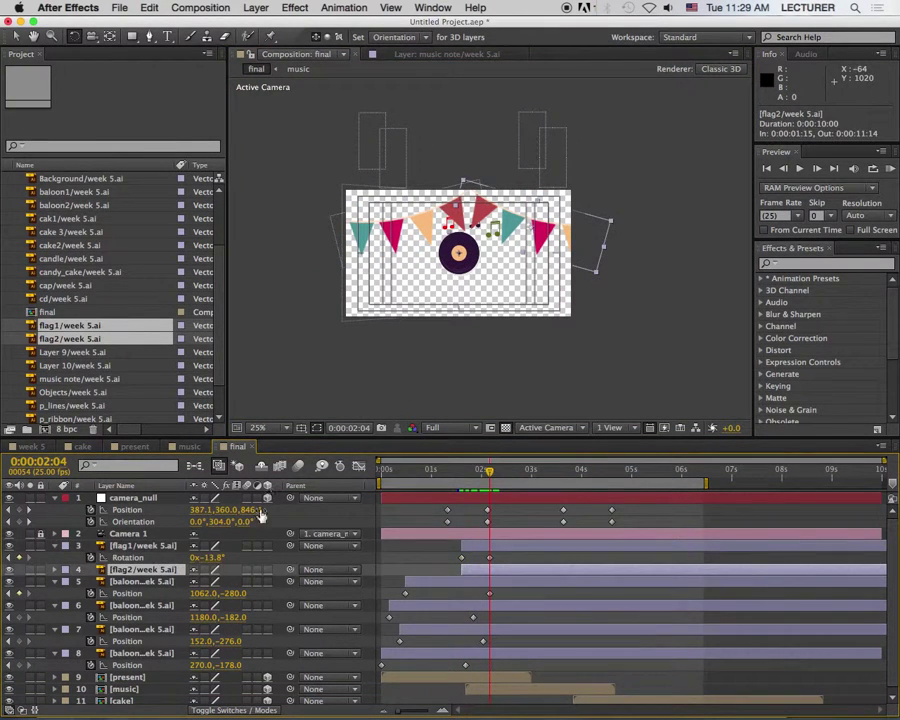
{"action": "key", "text": "alt+shift+r"}
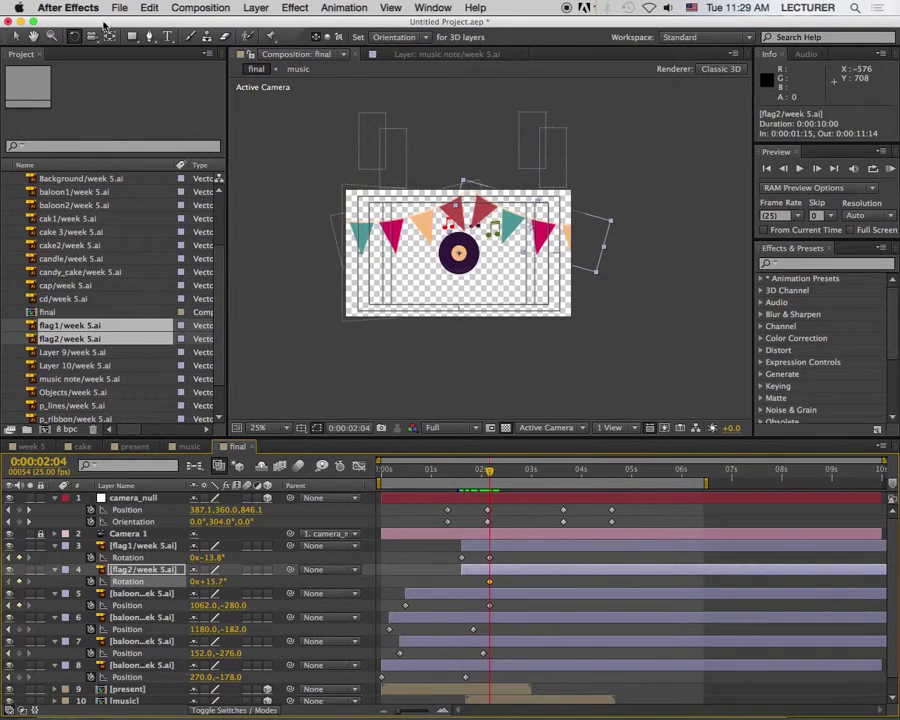
{"action": "key", "text": "y"}
{"action": "left_click_drag", "start_coordinate": [532, 227], "coordinate": [546, 193]}
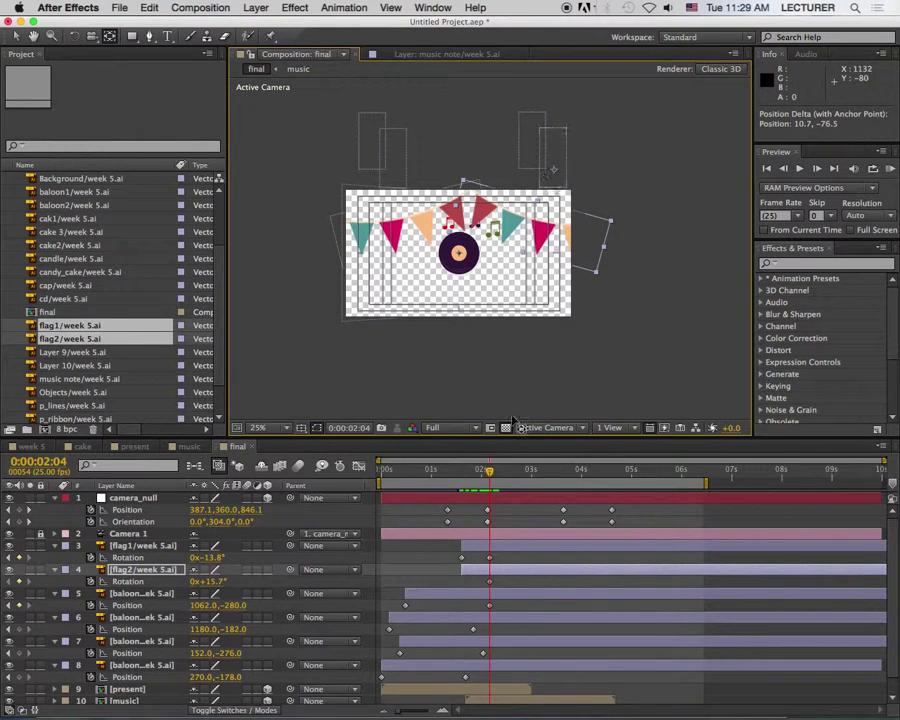
Step: Swing flag2 out of the frame at 0:00:01:15 by rotating it to about -89.7°
{"action": "key", "text": "Page_Up"}
{"action": "key", "text": "Page_Up"}
{"action": "key", "text": "Page_Up"}
{"action": "key", "text": "Page_Up"}
{"action": "key", "text": "Page_Up"}
{"action": "key", "text": "Page_Up"}
{"action": "key", "text": "Page_Up"}
{"action": "key", "text": "Page_Up"}
{"action": "key", "text": "Page_Up"}
{"action": "key", "text": "Page_Up"}
{"action": "key", "text": "Page_Up"}
{"action": "key", "text": "Page_Up"}
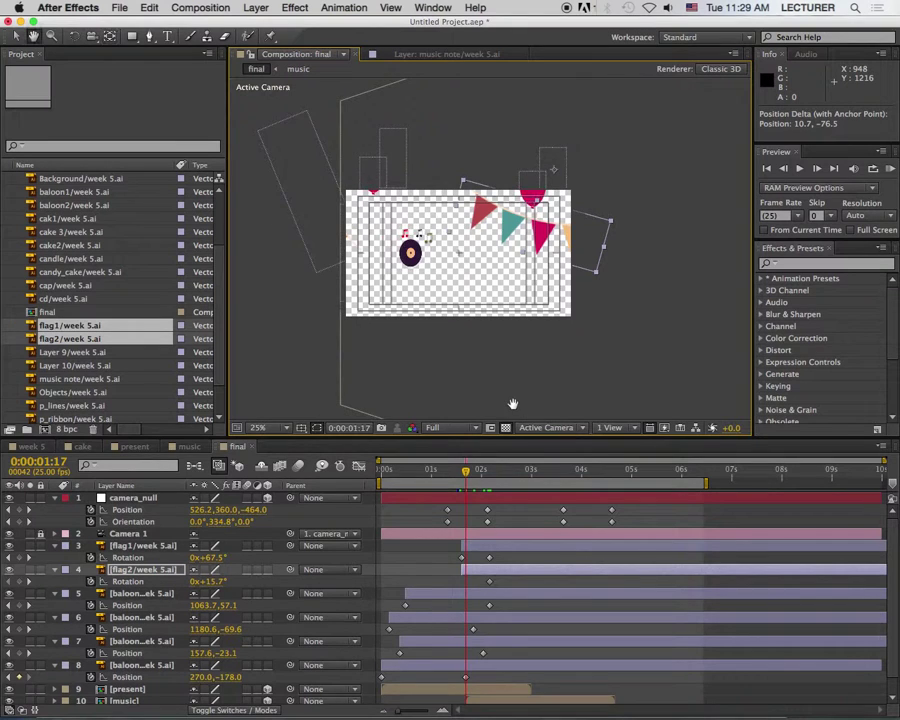
{"action": "key", "text": "Page_Up"}
{"action": "key", "text": "Page_Up"}
{"action": "key", "text": "w"}
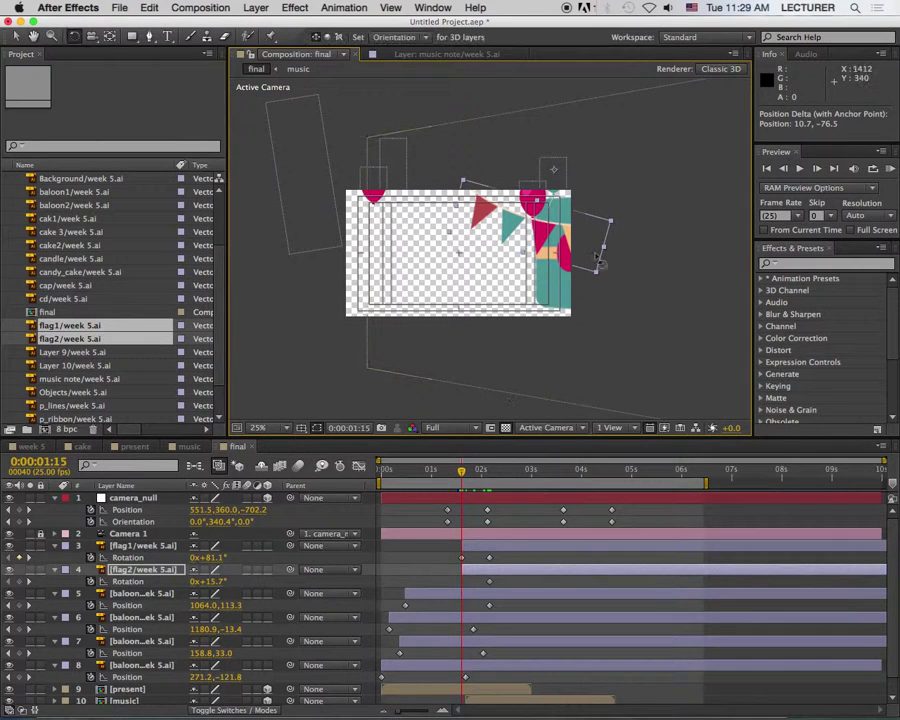
{"action": "left_click_drag", "start_coordinate": [603, 282], "coordinate": [628, 116]}
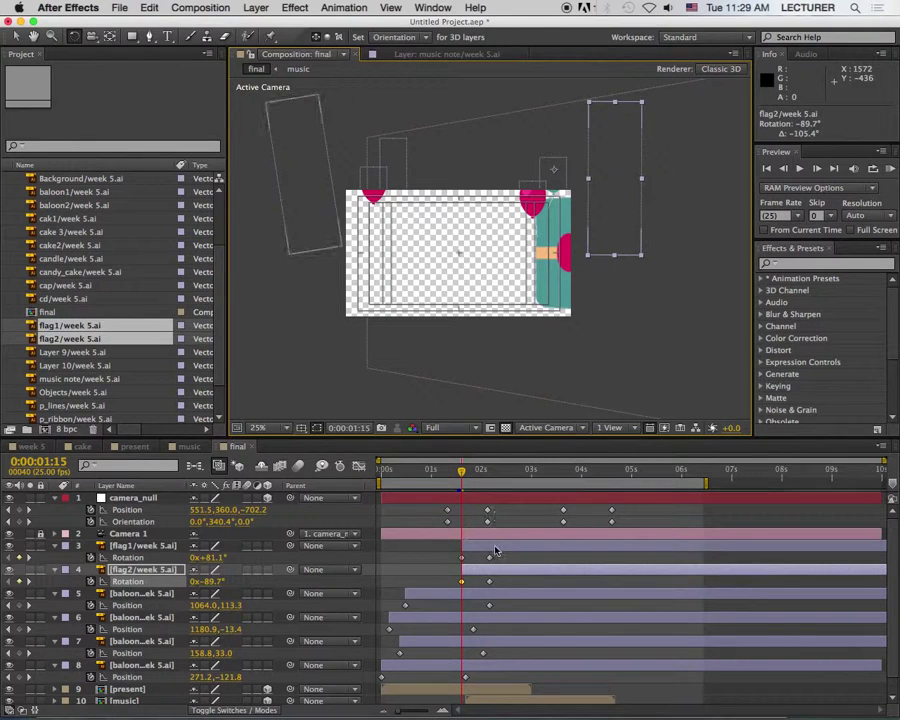
Step: Shift both flag layers later, starting flag1 a few frames after flag2, and scrub through their swing-in
{"action": "left_click_drag", "start_coordinate": [490, 545], "coordinate": [502, 575]}
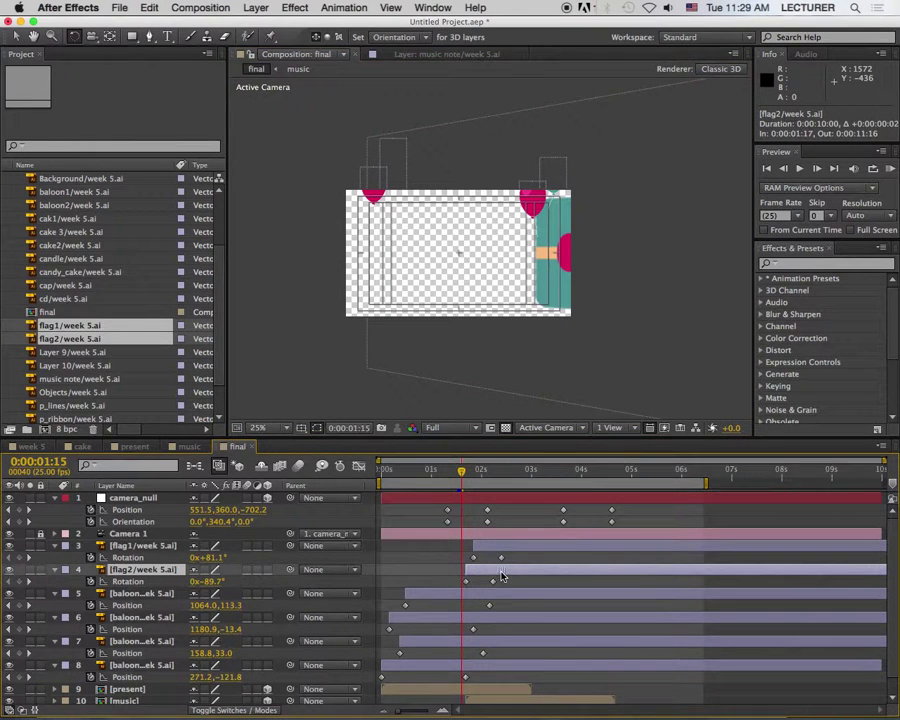
{"action": "left_click_drag", "start_coordinate": [468, 473], "coordinate": [514, 487]}
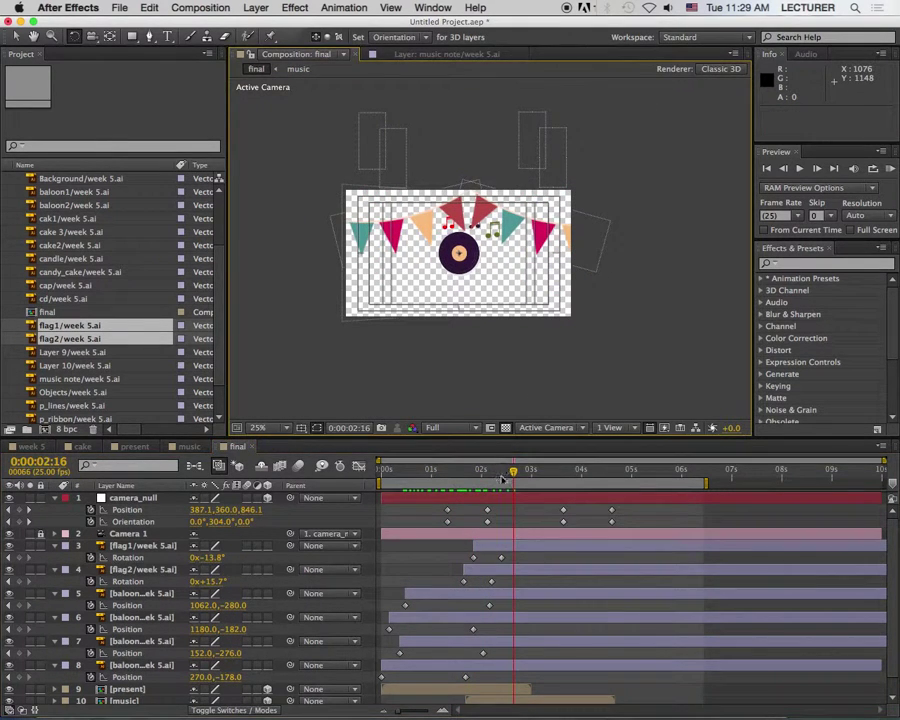
{"action": "left_click_drag", "start_coordinate": [523, 478], "coordinate": [507, 483]}
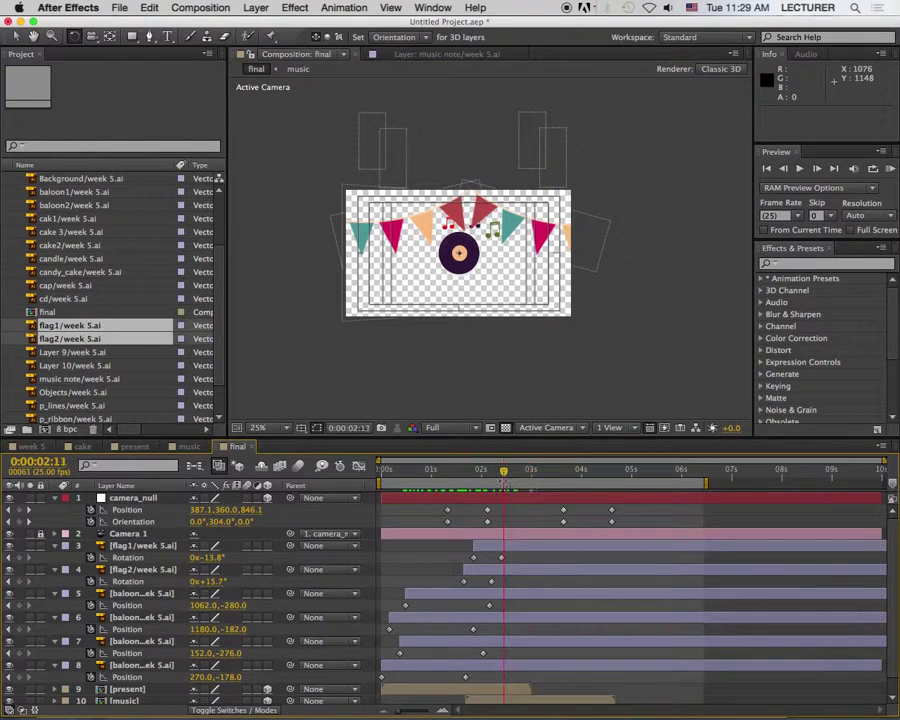
Step: Set camera_null's Y position to 188 at its 0:00:02:03 keyframe and scrub back to check the camera move
{"action": "key", "text": "j"}
{"action": "key", "text": "j"}
{"action": "key", "text": "j"}
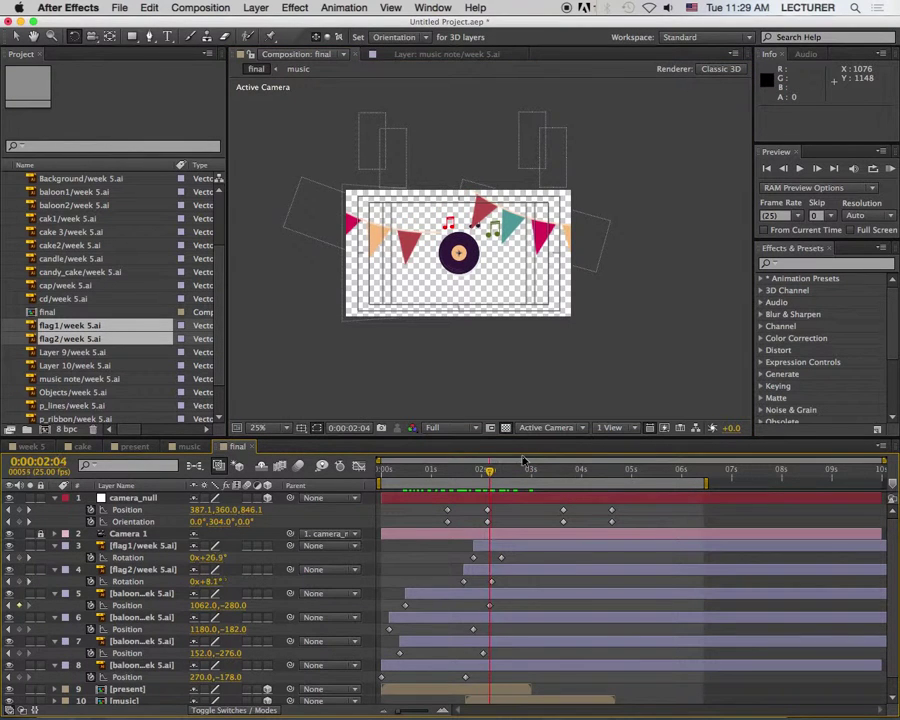
{"action": "key", "text": "Page_Up"}
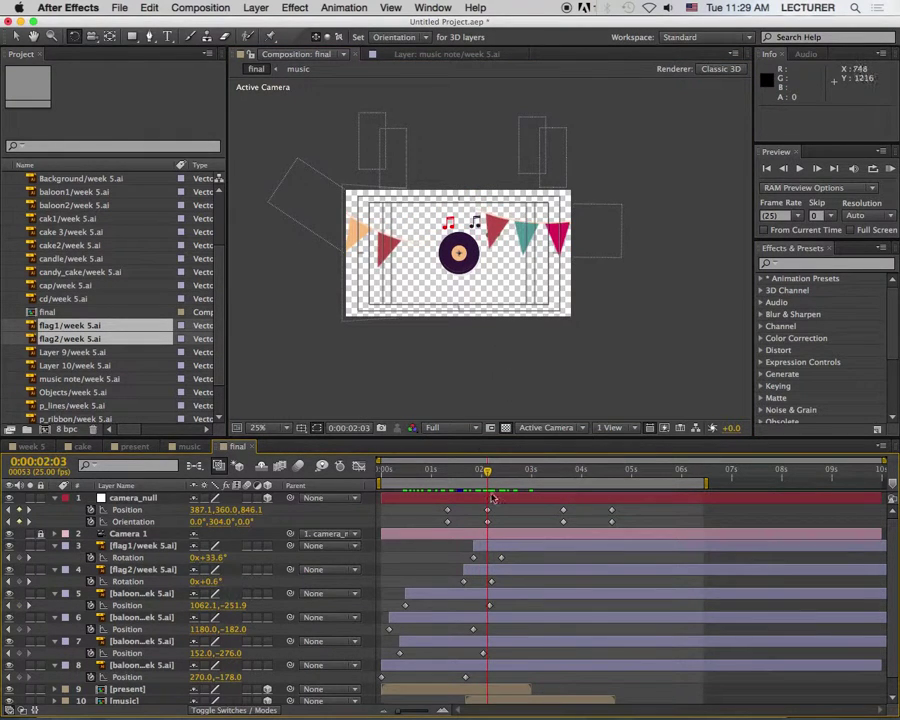
{"action": "left_click", "coordinate": [492, 498]}
{"action": "left_click_drag", "start_coordinate": [224, 509], "coordinate": [138, 475]}
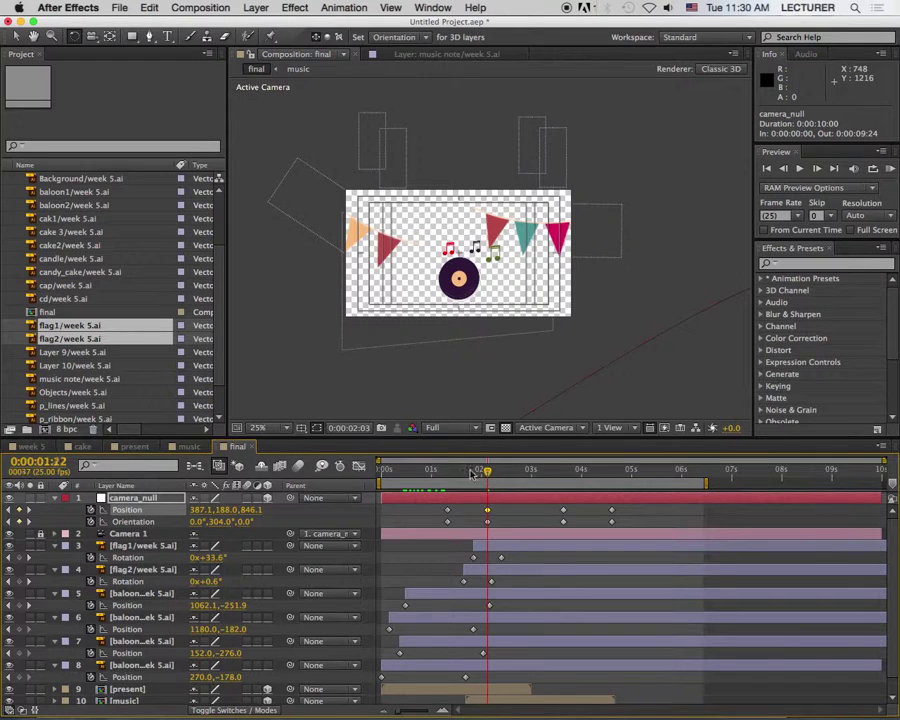
{"action": "mouse_move", "coordinate": [472, 474]}
{"action": "left_mouse_down"}
{"action": "mouse_move", "coordinate": [440, 474]}
{"action": "mouse_move", "coordinate": [457, 474]}
{"action": "left_mouse_up"}
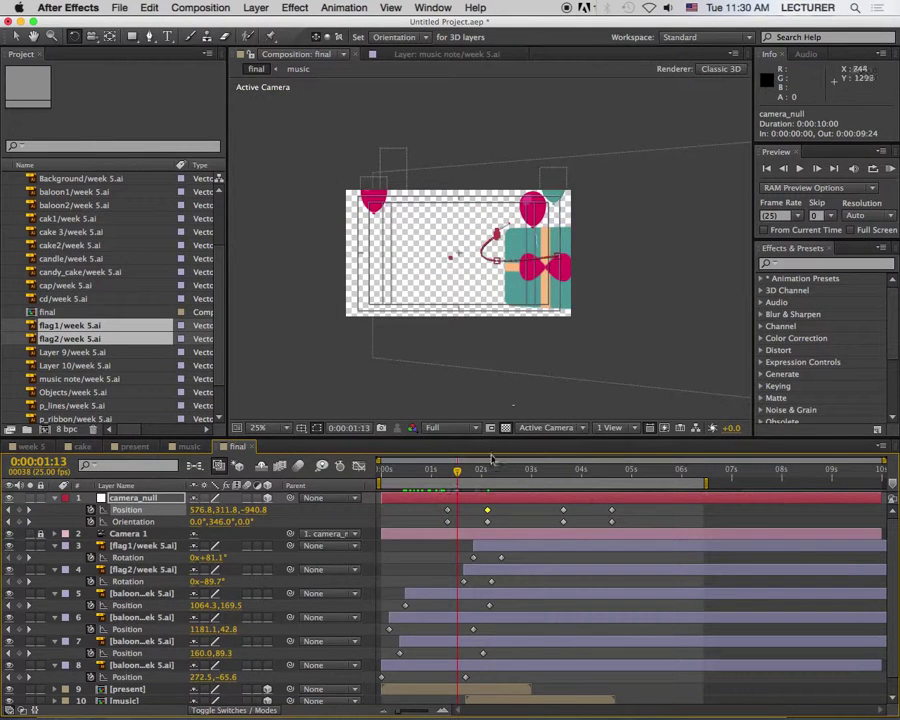
{"action": "left_click", "coordinate": [505, 407]}
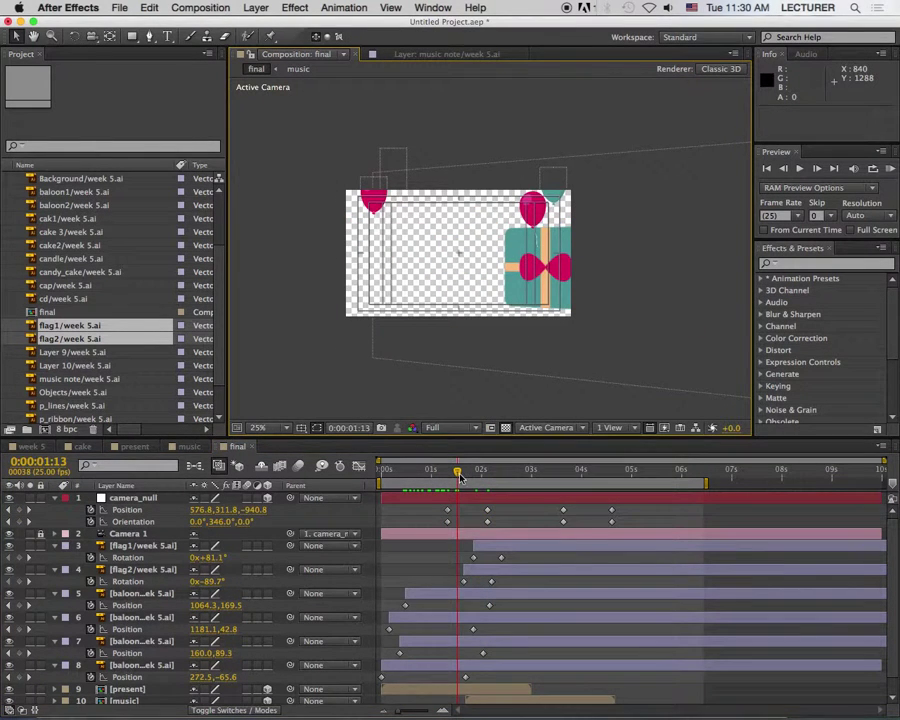
Step: Copy the settled rotation keyframes of flag1 (-13.8°) and flag2 (15.7°) to 0:00:03:18
{"action": "left_click_drag", "start_coordinate": [459, 477], "coordinate": [568, 502]}
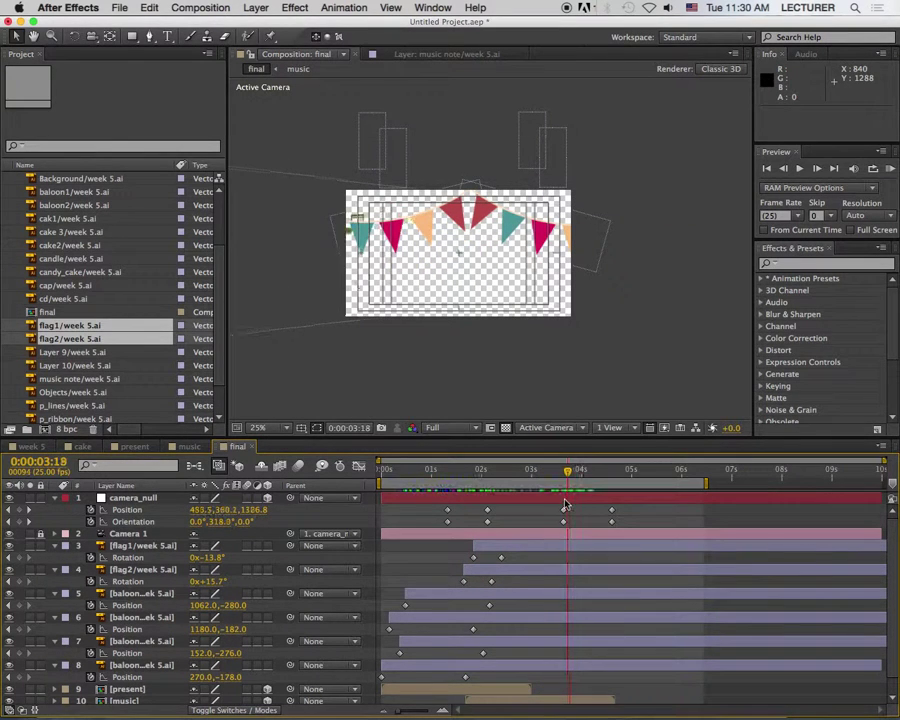
{"action": "left_click", "coordinate": [501, 558]}
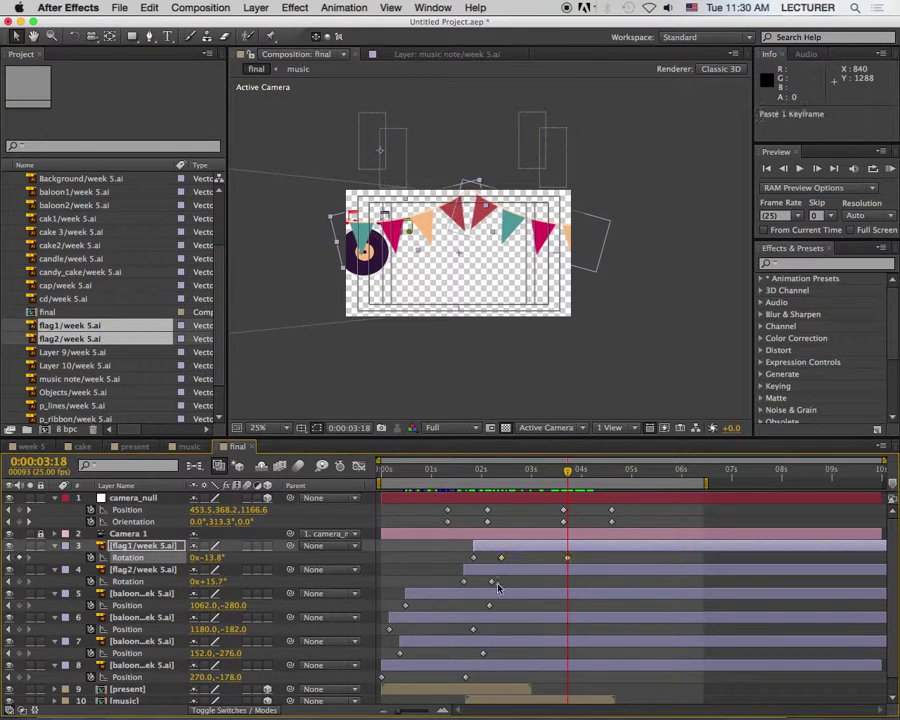
{"action": "left_click", "coordinate": [491, 581]}
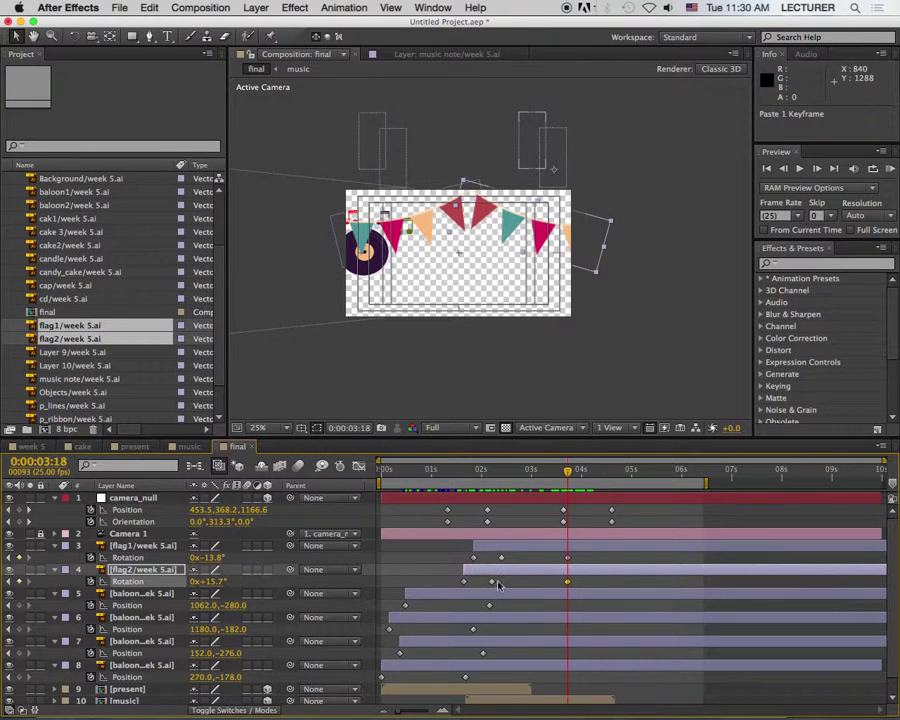
Step: Copy the starting rotation keyframes of flag1 (81.1°) and flag2 (-89.7°) to 0:00:04:02 so both flags swing out
{"action": "key", "text": "Page_Down"}
{"action": "key", "text": "Page_Down"}
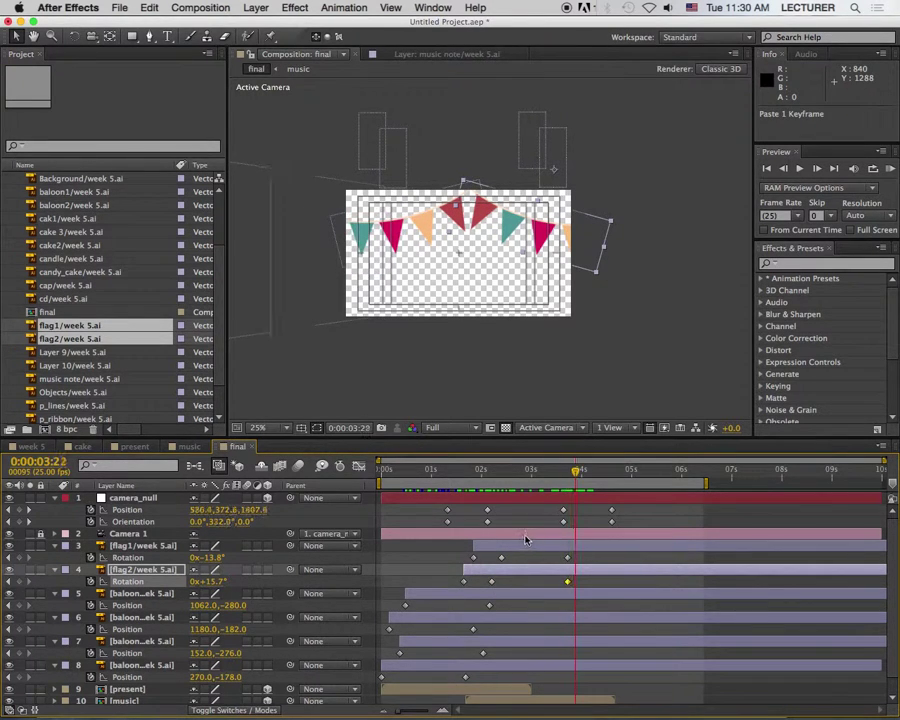
{"action": "key", "text": "Page_Down"}
{"action": "key", "text": "Page_Down"}
{"action": "key", "text": "Page_Down"}
{"action": "key", "text": "Page_Down"}
{"action": "key", "text": "Page_Down"}
{"action": "left_click", "coordinate": [474, 558]}
{"action": "key", "text": "ctrl+c"}
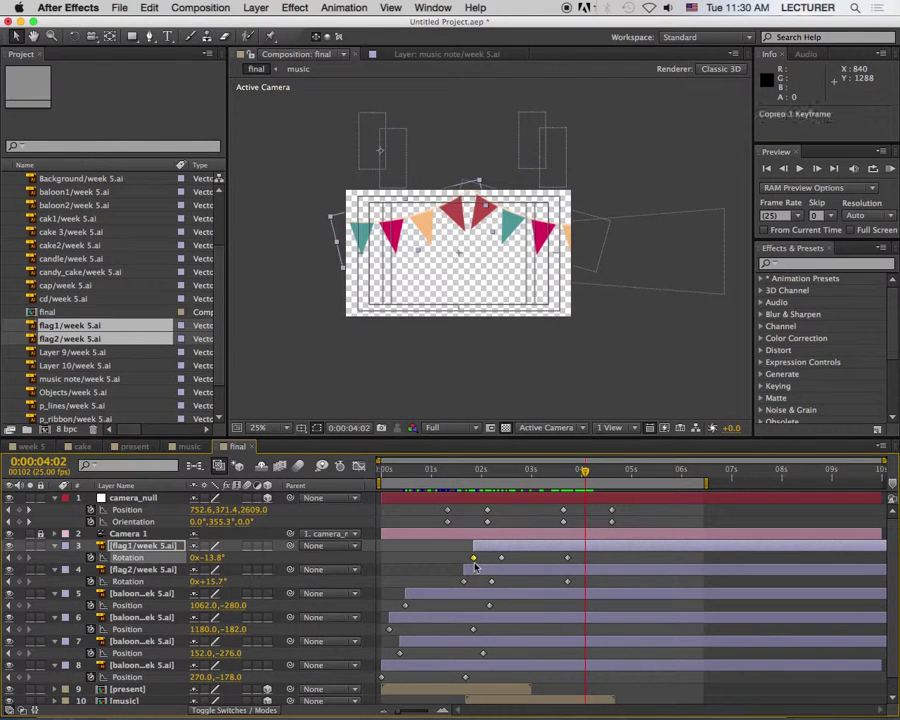
{"action": "key", "text": "ctrl+v"}
{"action": "left_click", "coordinate": [463, 581]}
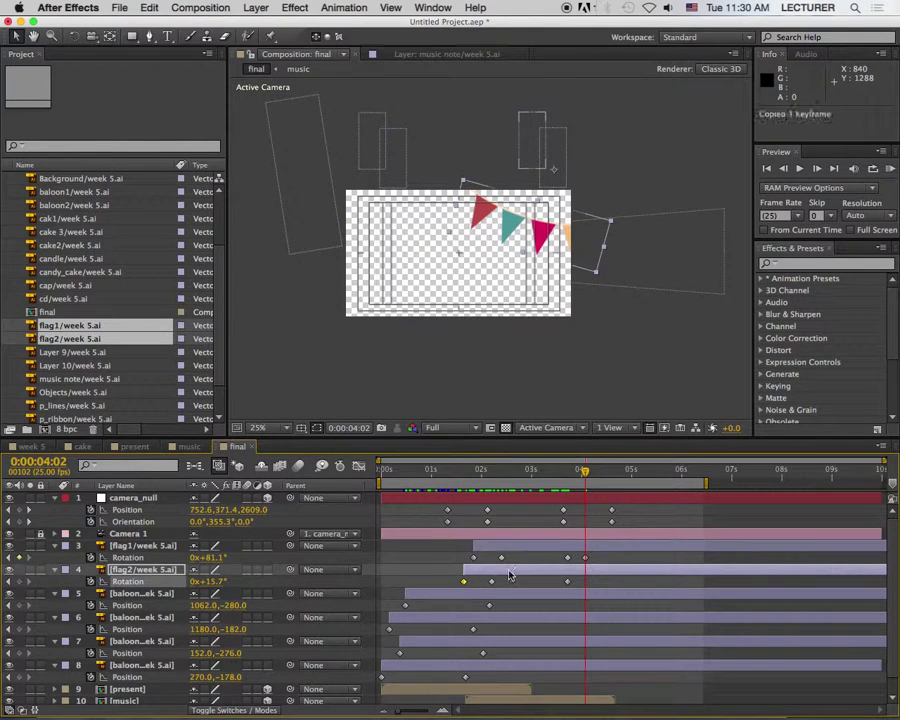
{"action": "key", "text": "ctrl+v"}
Step: Shift flag1's two swing-out rotation keyframes earlier, starting at 0:00:03:14, and preview the composition
{"action": "left_click_drag", "start_coordinate": [599, 577], "coordinate": [556, 597]}
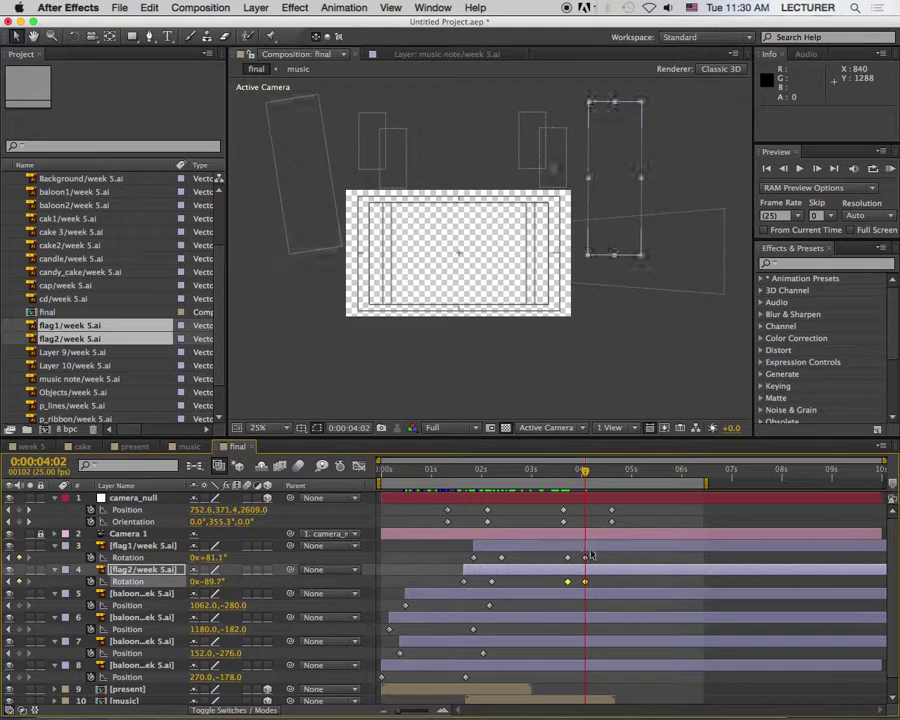
{"action": "left_click", "coordinate": [566, 558]}
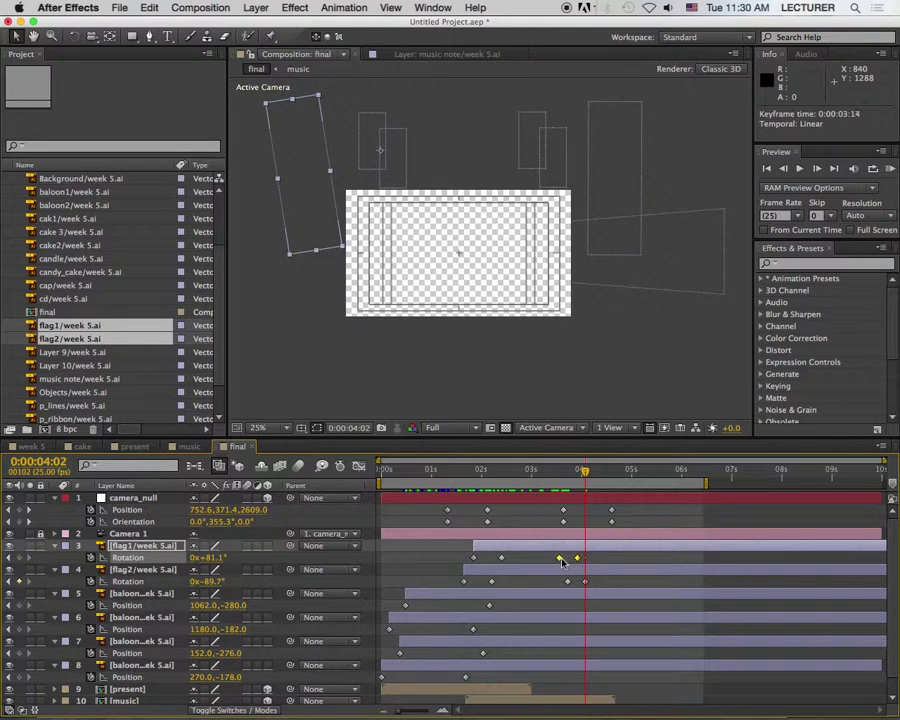
{"action": "left_click_drag", "start_coordinate": [583, 490], "coordinate": [659, 487]}
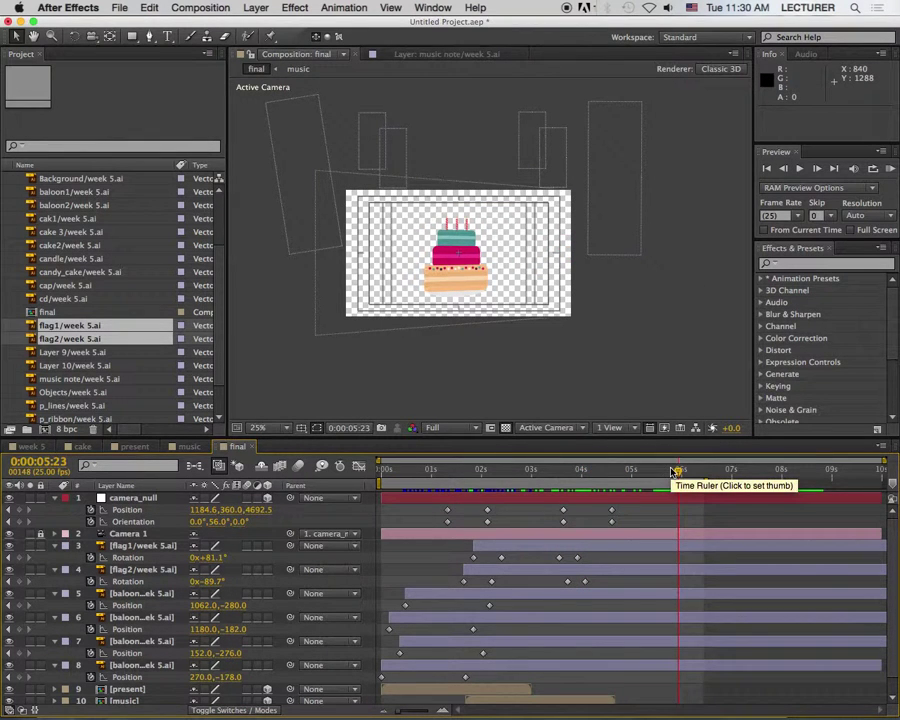
{"action": "left_click", "coordinate": [891, 167]}
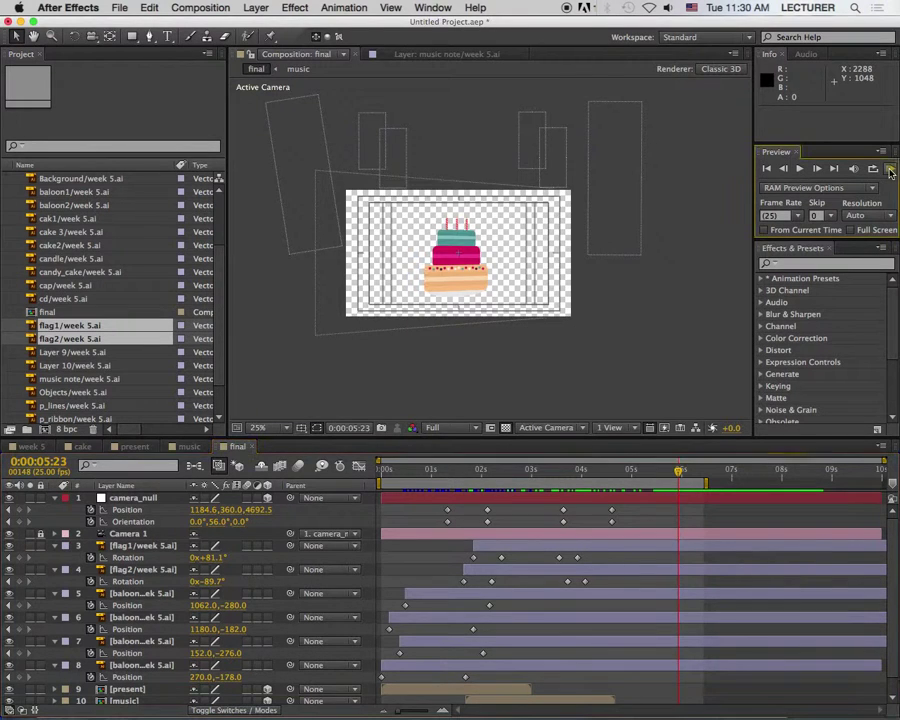